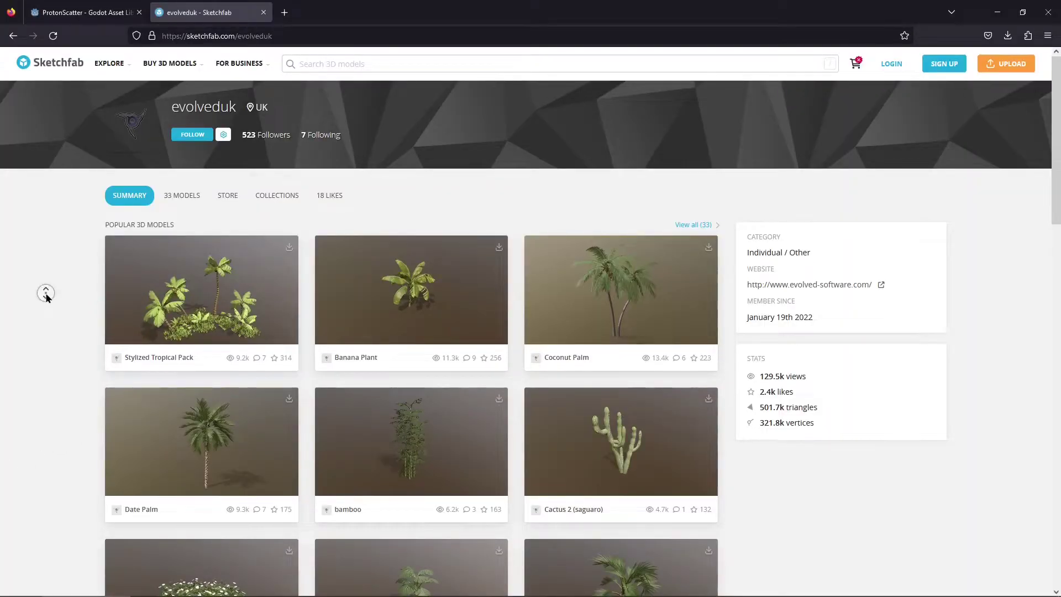
Browse evolveduk's plant models on Sketchfab and inspect the Oak tree model in its 3D preview.
middle_click(45, 293)
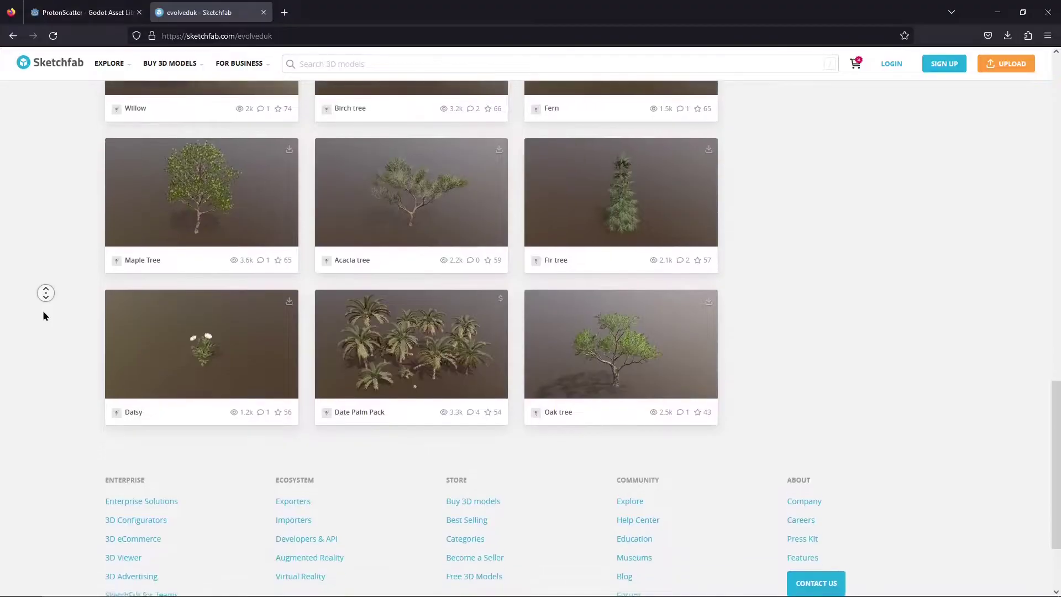
click(48, 317)
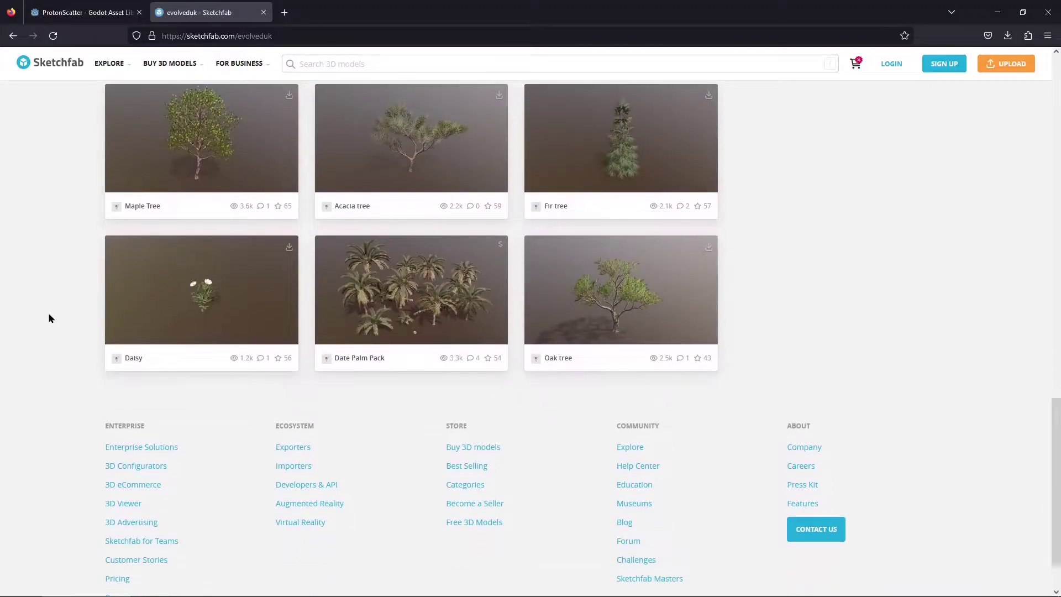
click(551, 319)
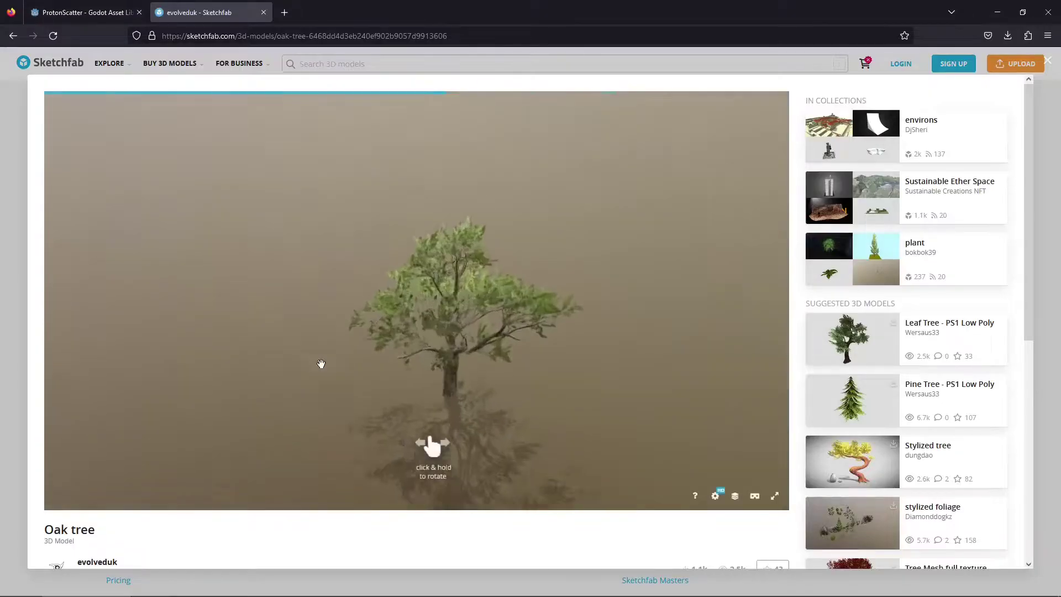
drag(463, 379, 362, 383)
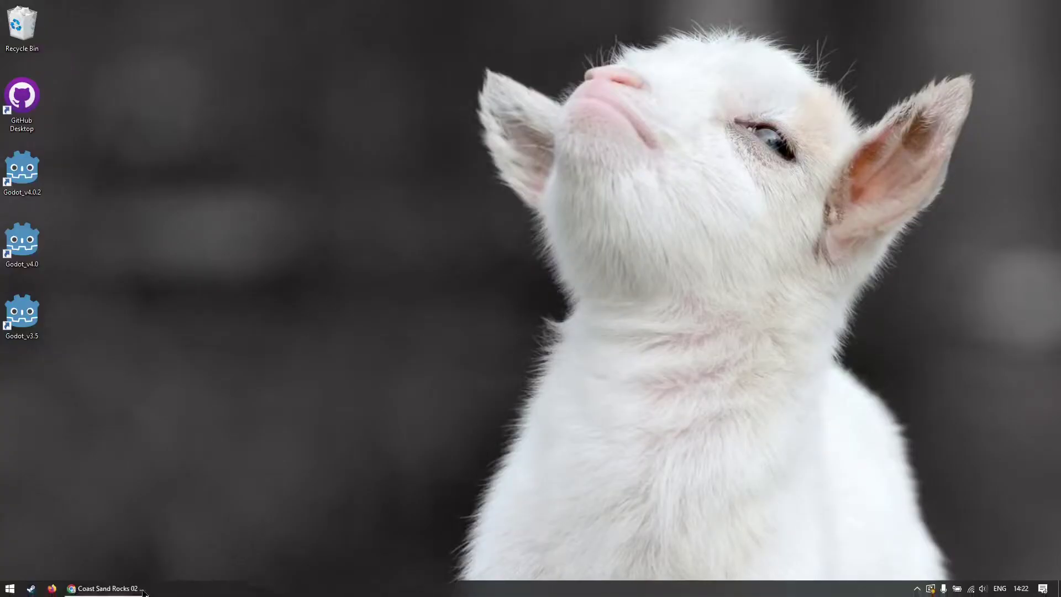
Switch to Chrome, open Poly Haven's texture library, accept the cookie notice, and search the textures for "grass".
click(108, 588)
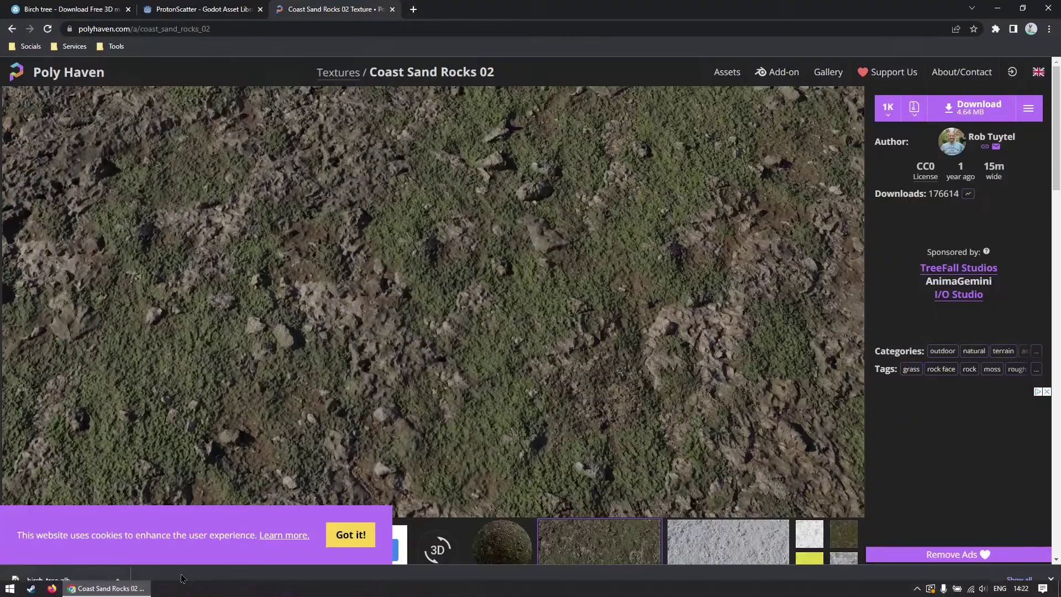
click(74, 76)
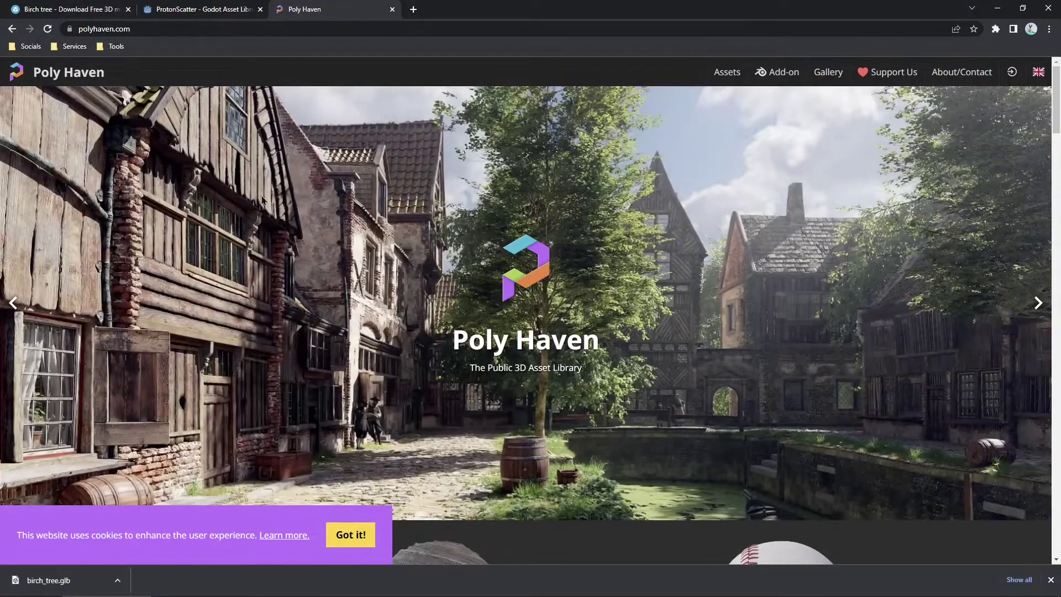
click(347, 534)
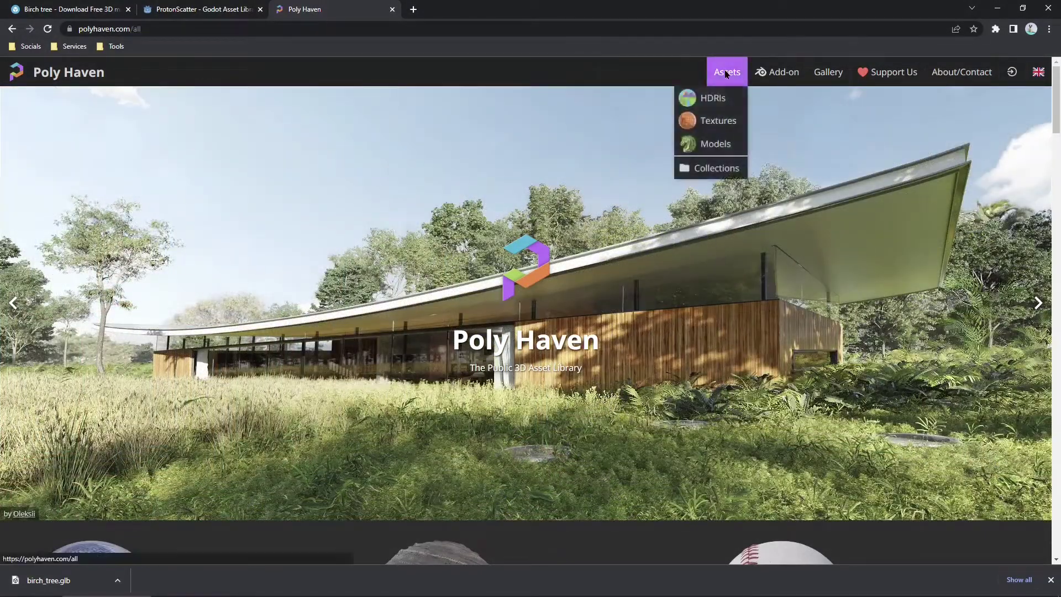
click(727, 72)
click(712, 118)
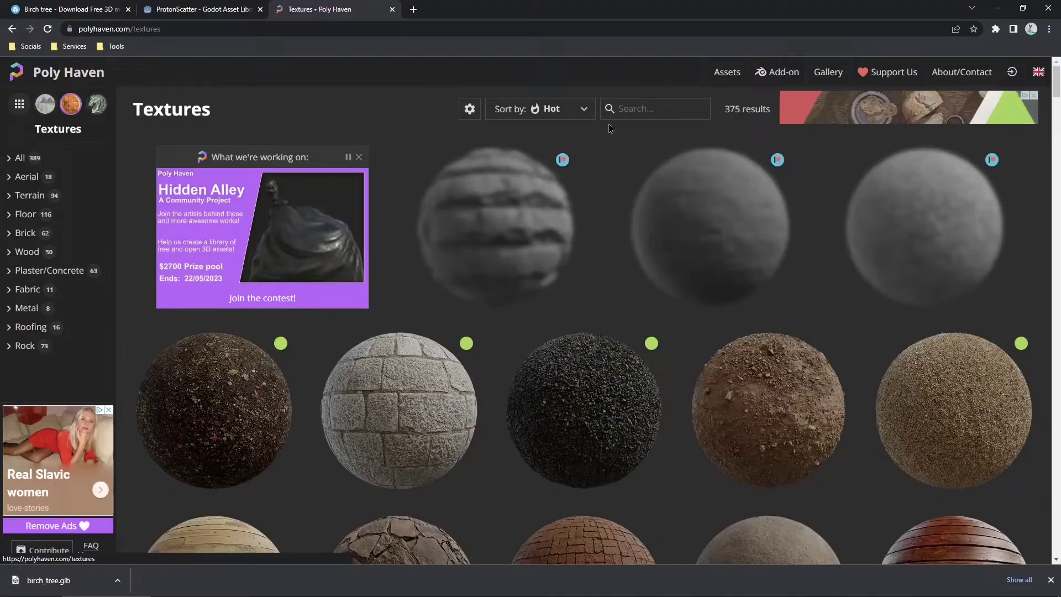
click(650, 108)
text(grass)
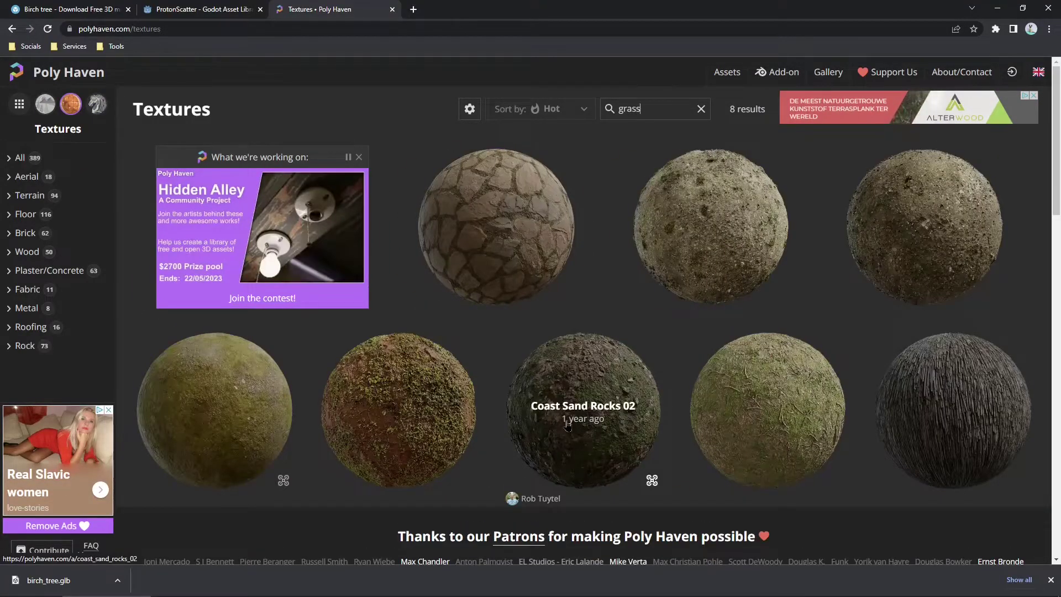
Download the Coast Sand Rocks 02 texture as a ZIP at 1K resolution.
click(621, 425)
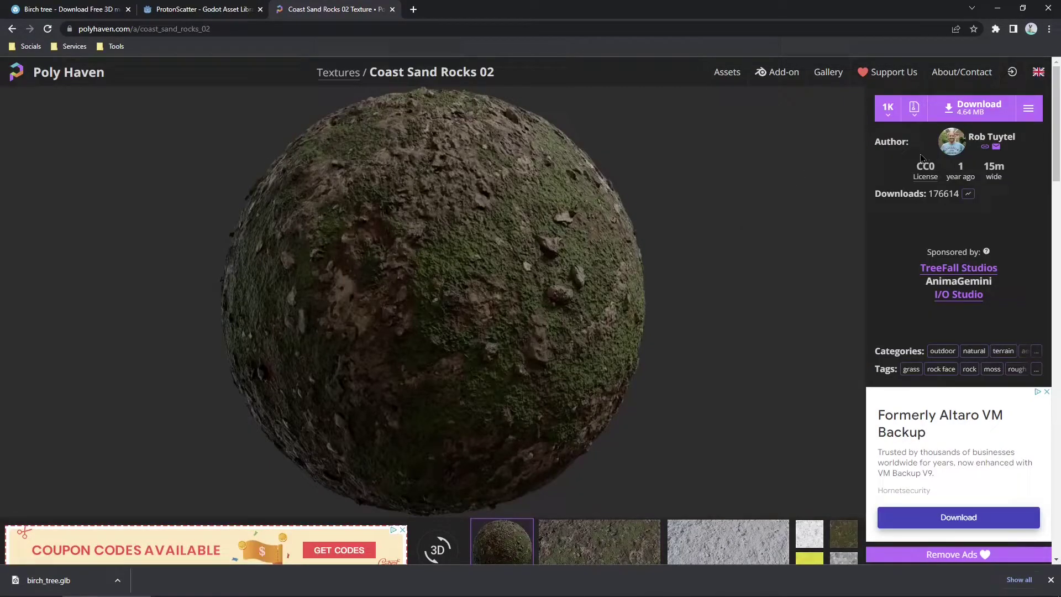
click(914, 109)
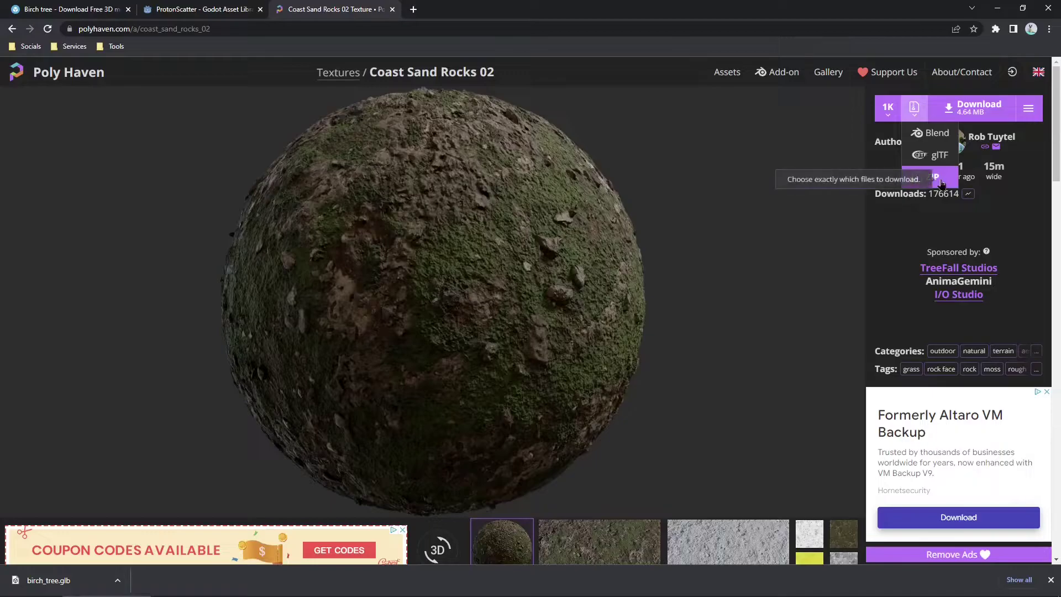
click(887, 109)
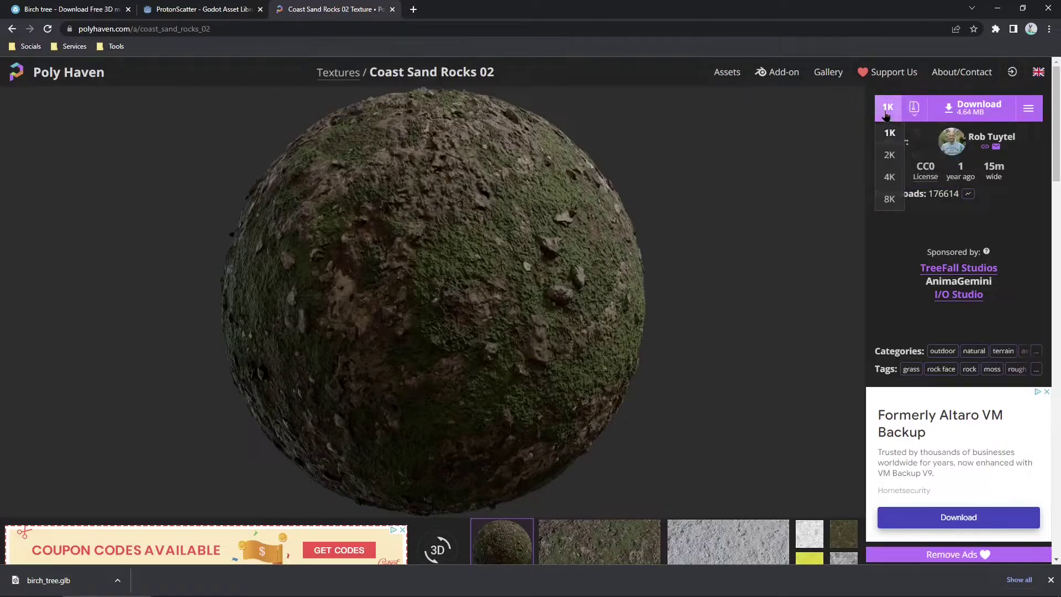
click(886, 134)
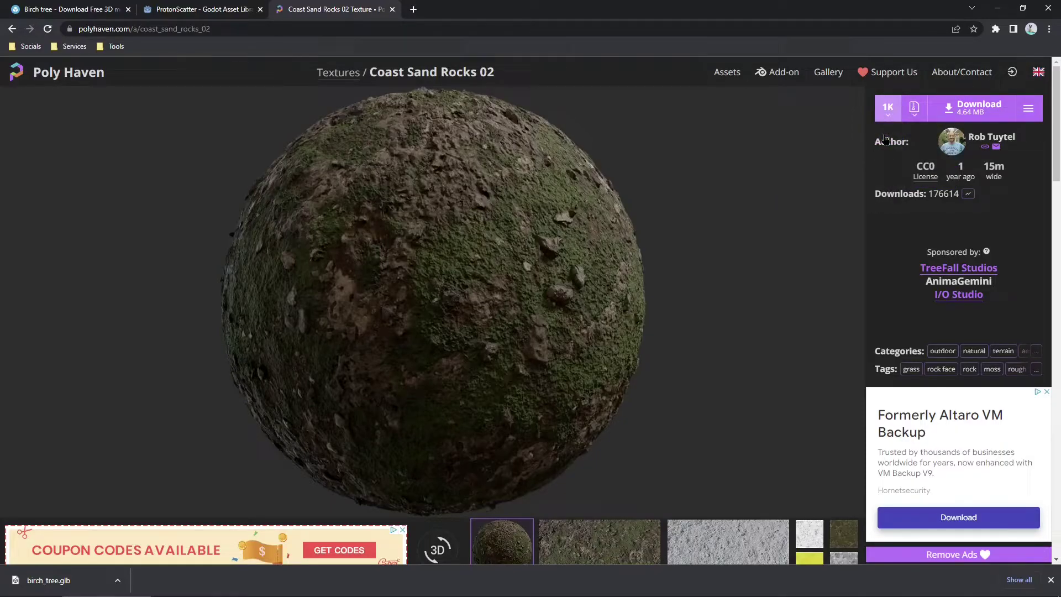
click(954, 119)
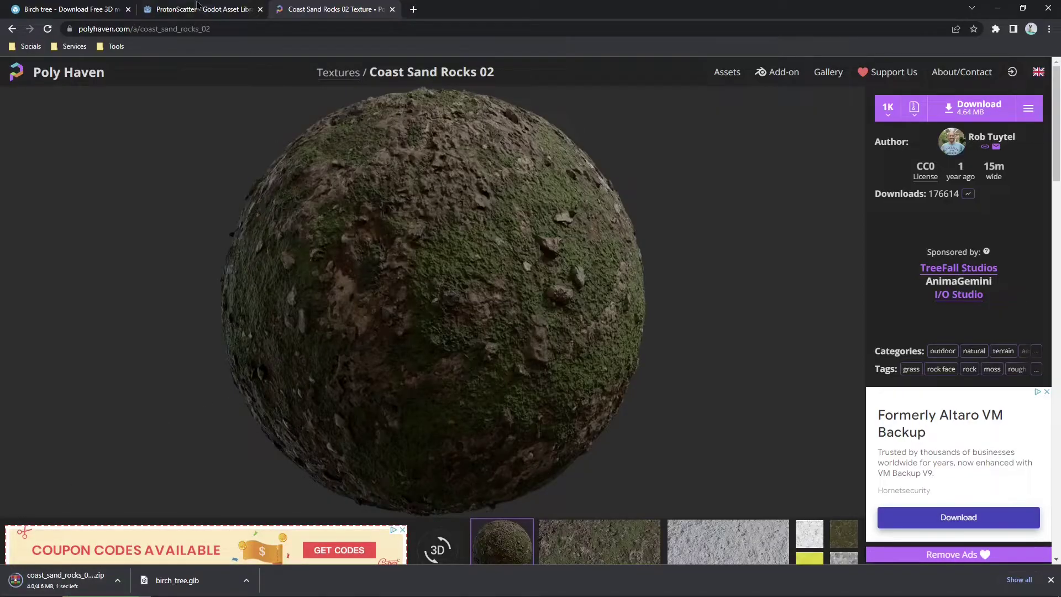
Return to evolveduk's Sketchfab profile and look through the popular models for a suitable tree.
click(72, 9)
key(alt+Left)
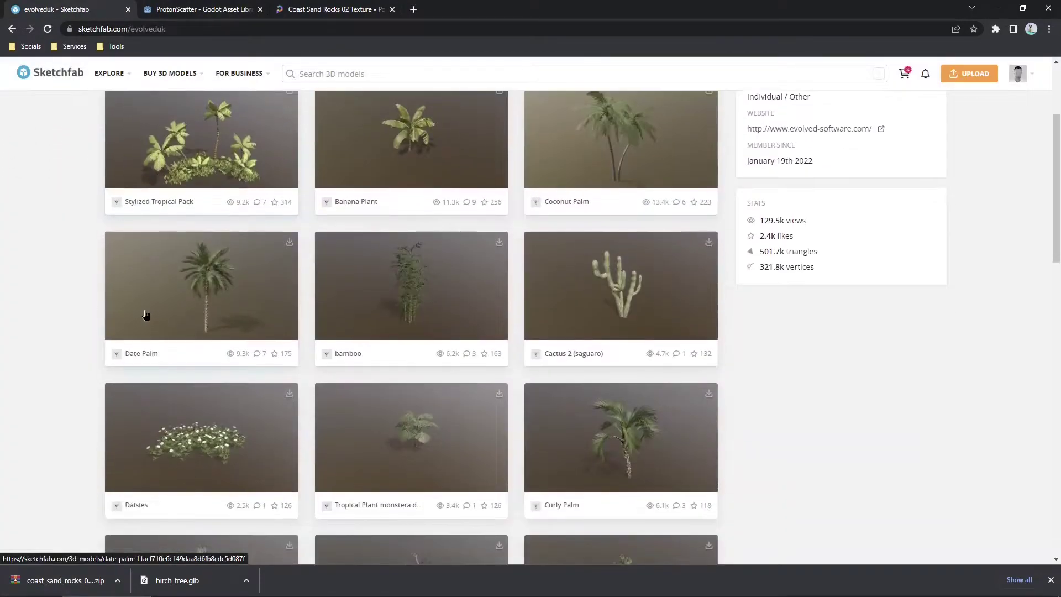
scroll(146, 315, down, 10)
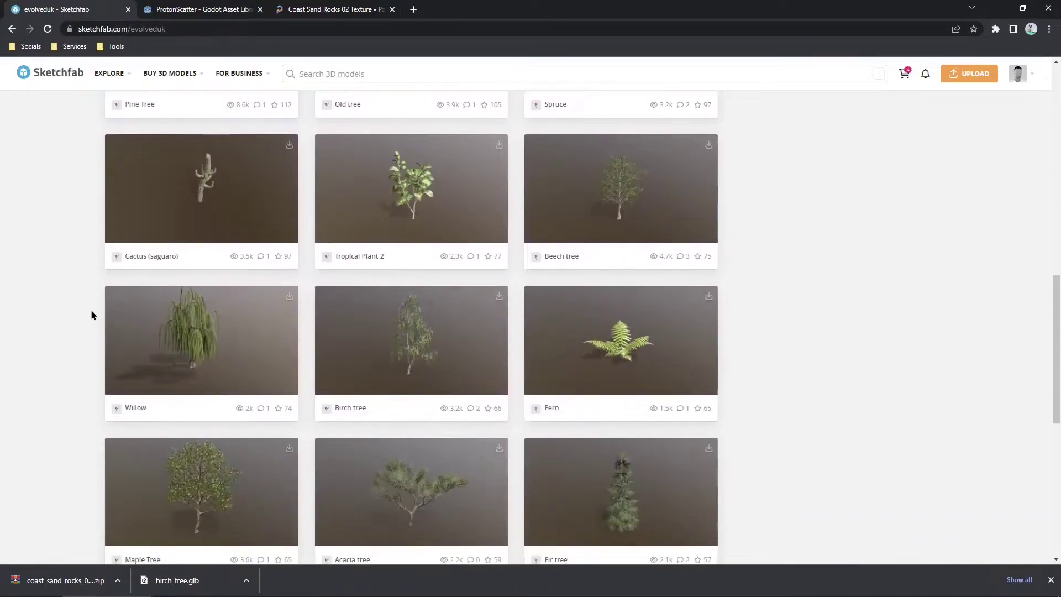
scroll(92, 313, up, 10)
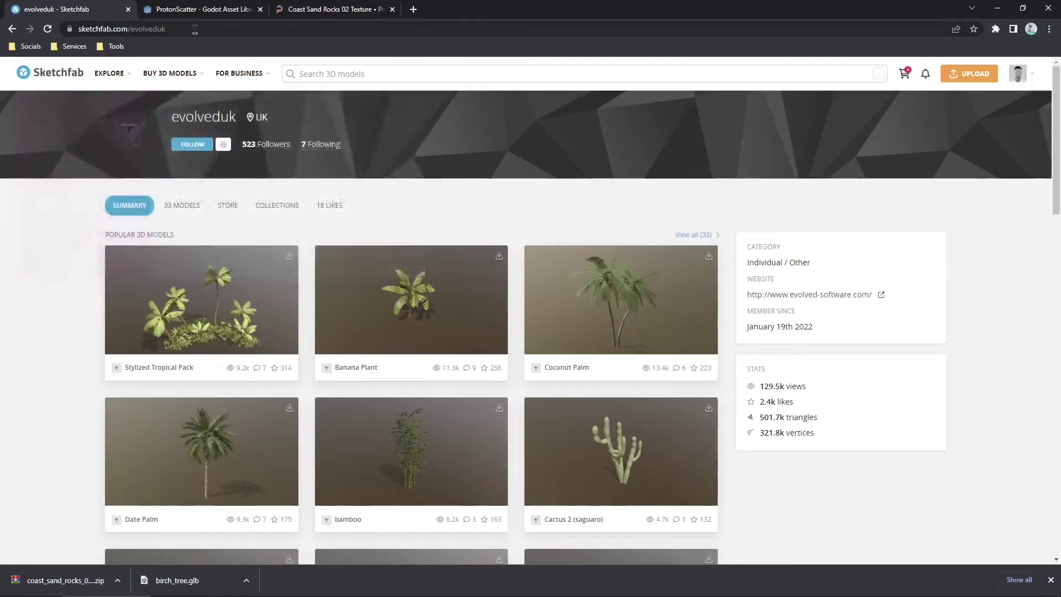
mouse_move(109, 73)
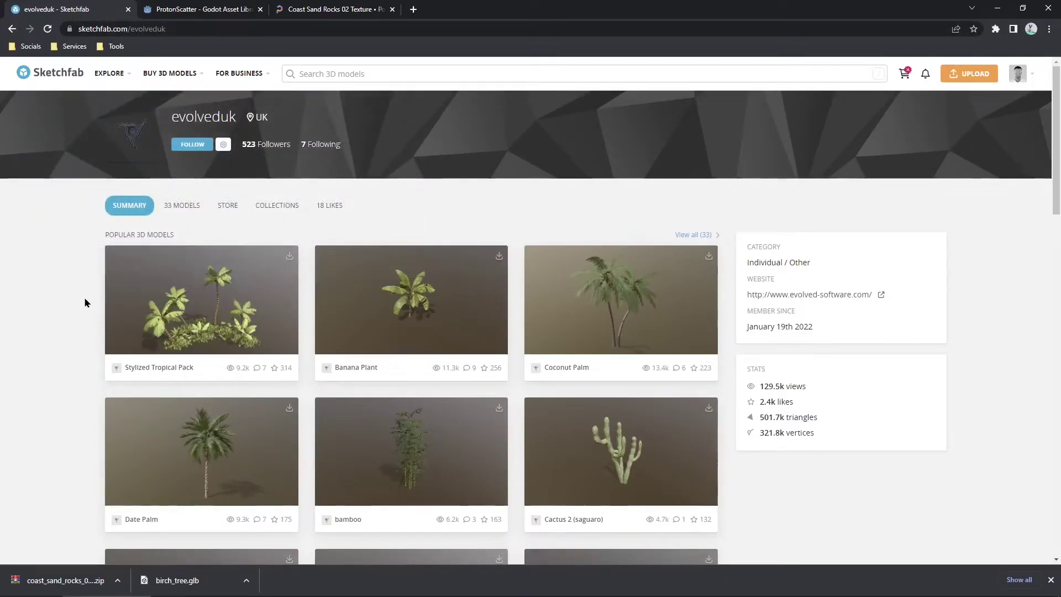
scroll(86, 298, down, 10)
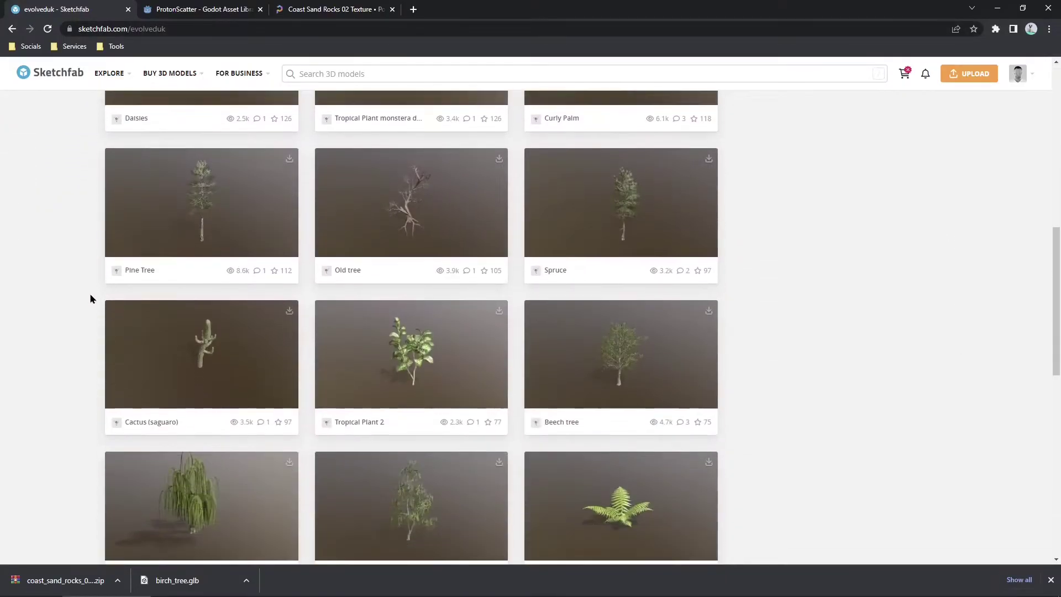
scroll(92, 299, down, 4)
scroll(91, 296, down, 3)
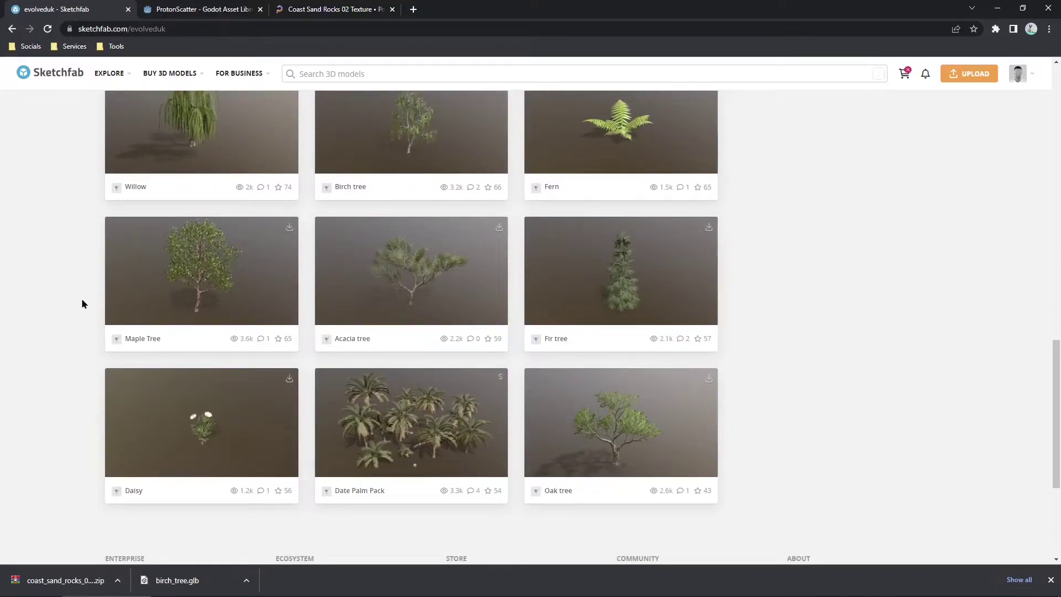
scroll(288, 287, up, 3)
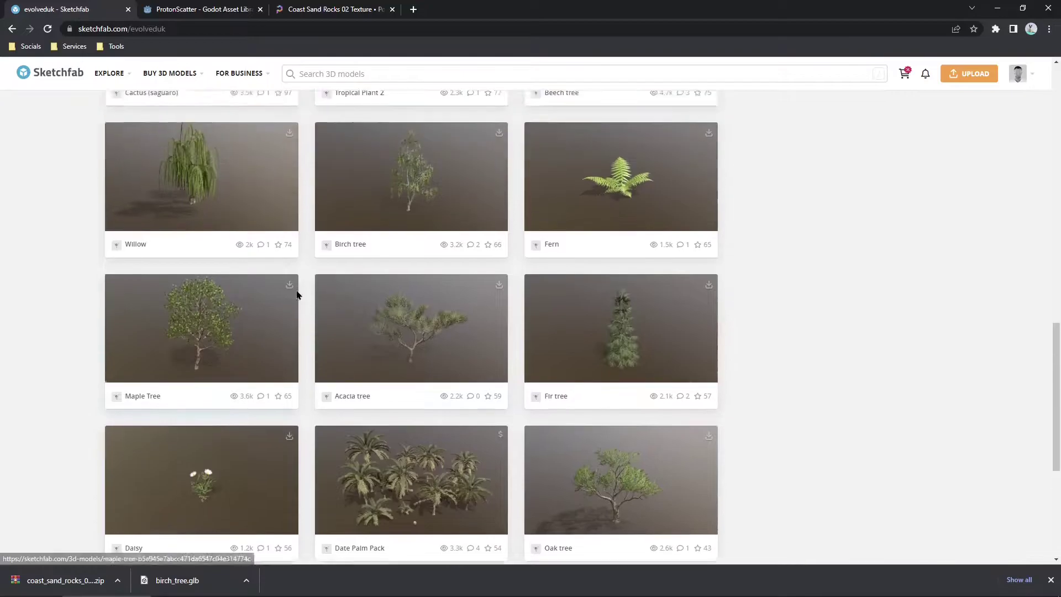
scroll(243, 433, down, 3)
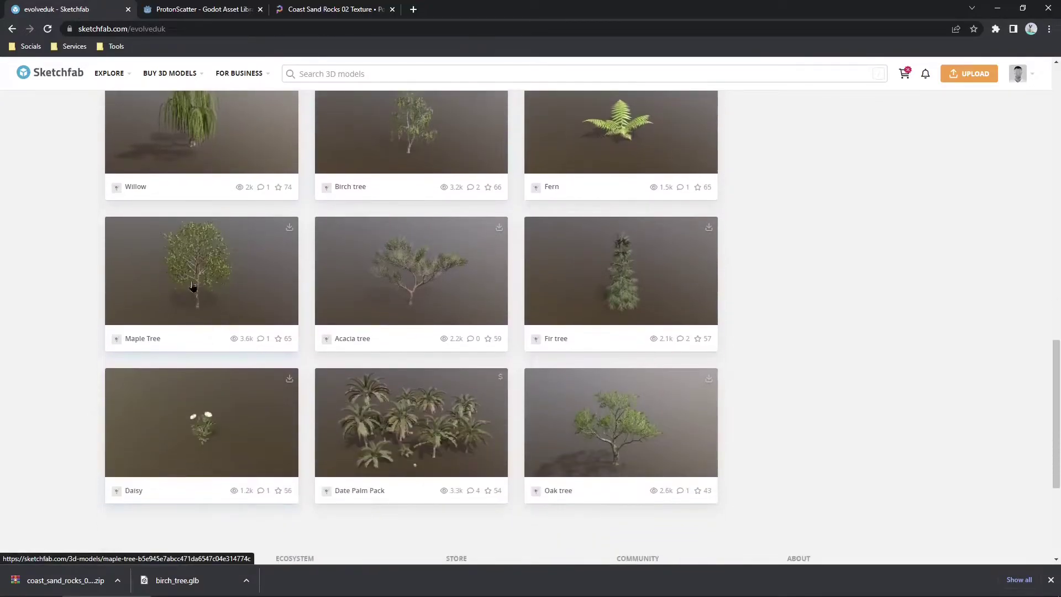
Open the Maple Tree model and examine its triangle and vertex counts and its 3D preview.
click(193, 279)
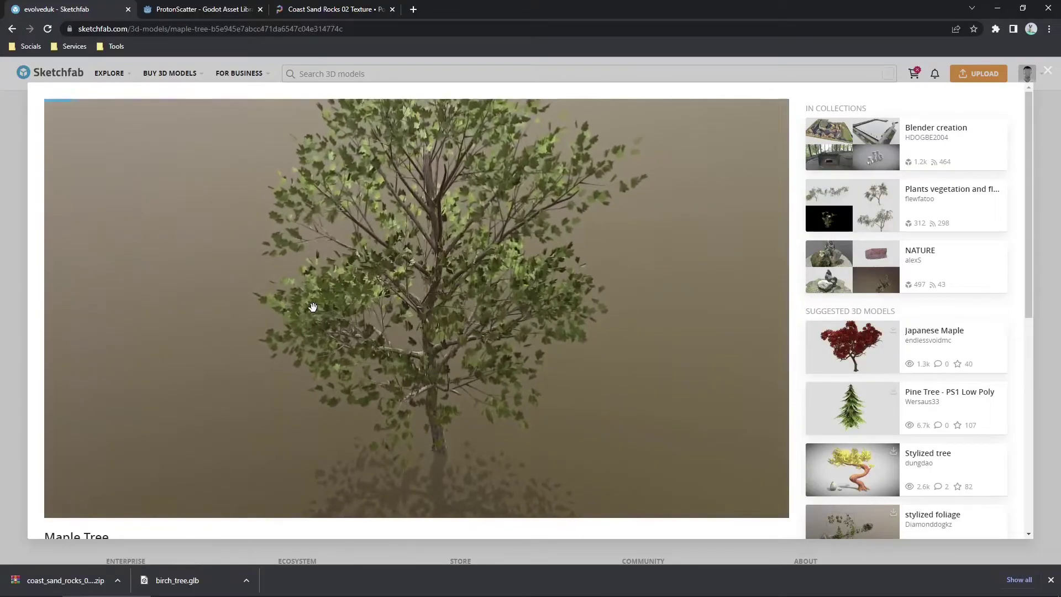
scroll(39, 341, down, 3)
scroll(115, 315, down, 3)
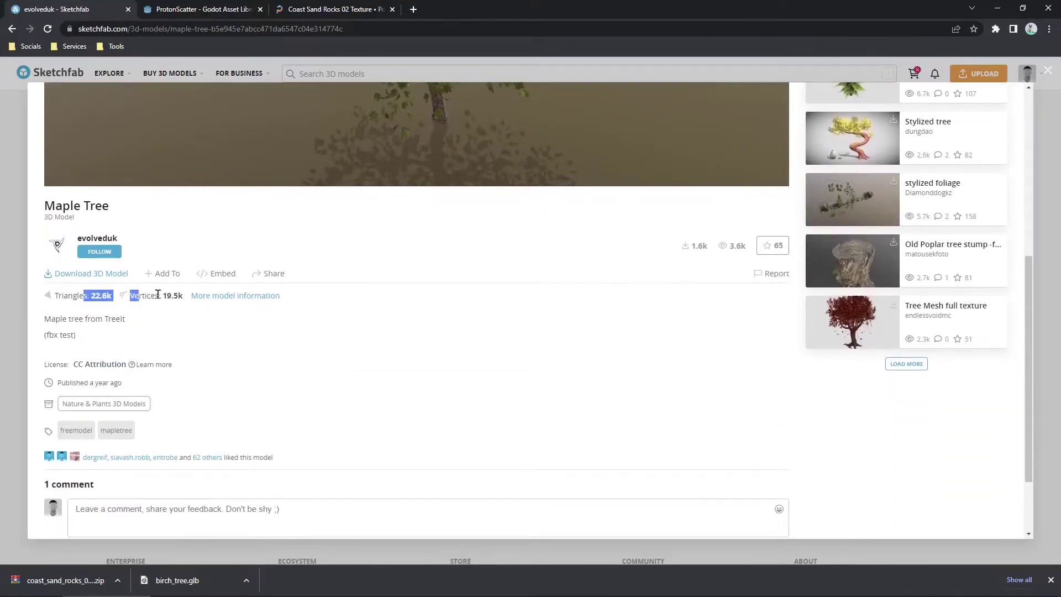
scroll(232, 297, up, 4)
drag(360, 301, 298, 289)
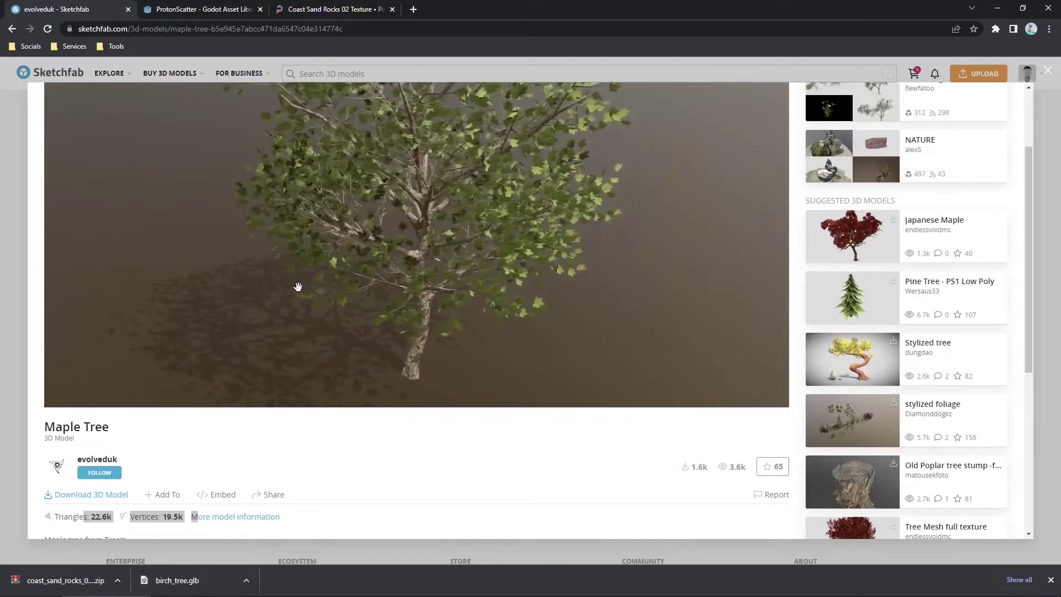
scroll(108, 457, down, 1)
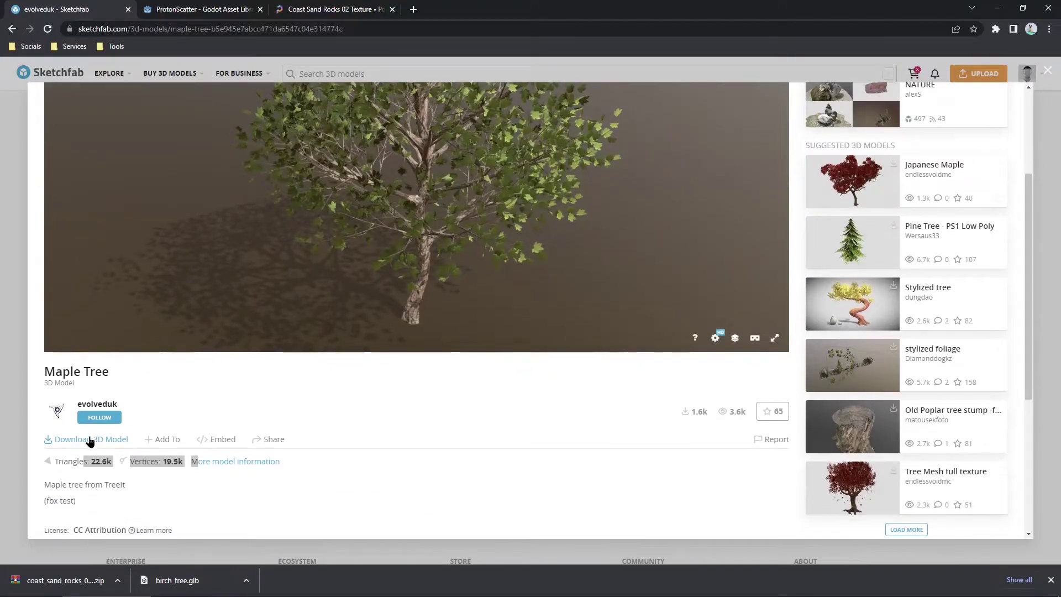
Download the Maple Tree model in GLB format with 1k textures and close the download options.
click(90, 440)
drag(424, 452, 411, 445)
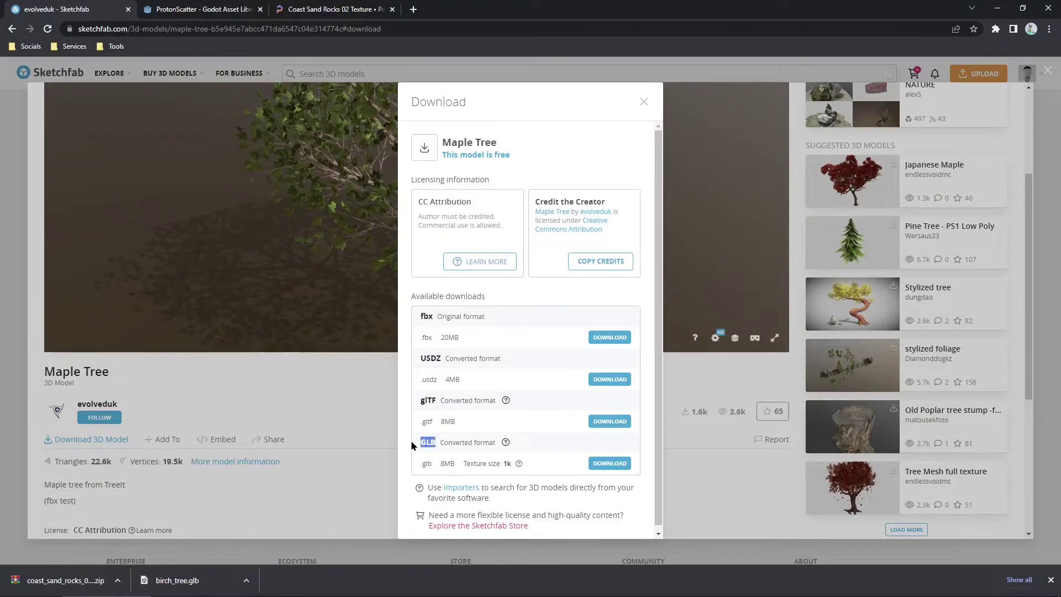
click(608, 463)
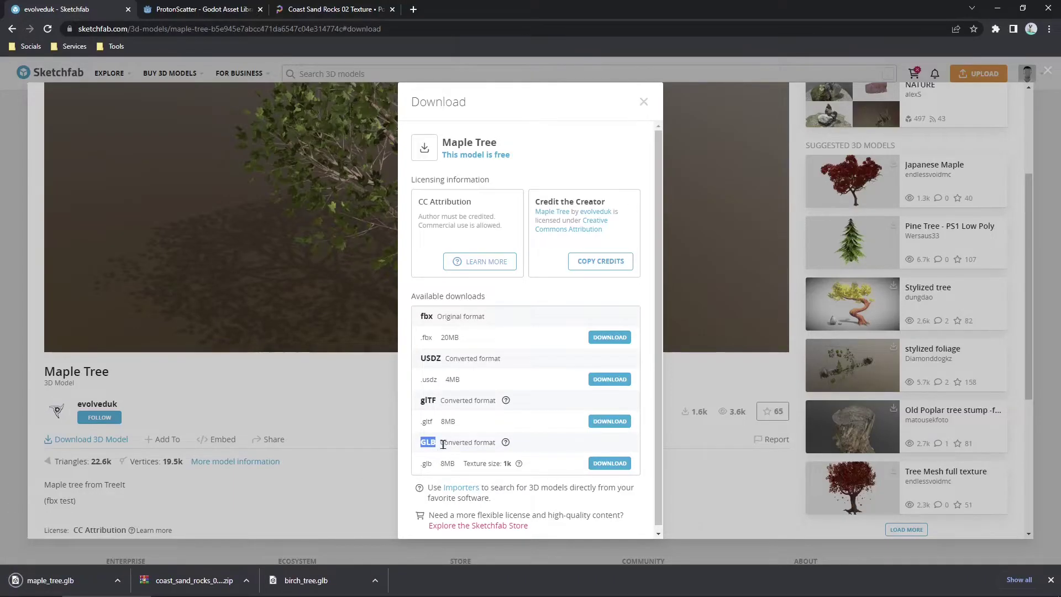
click(285, 408)
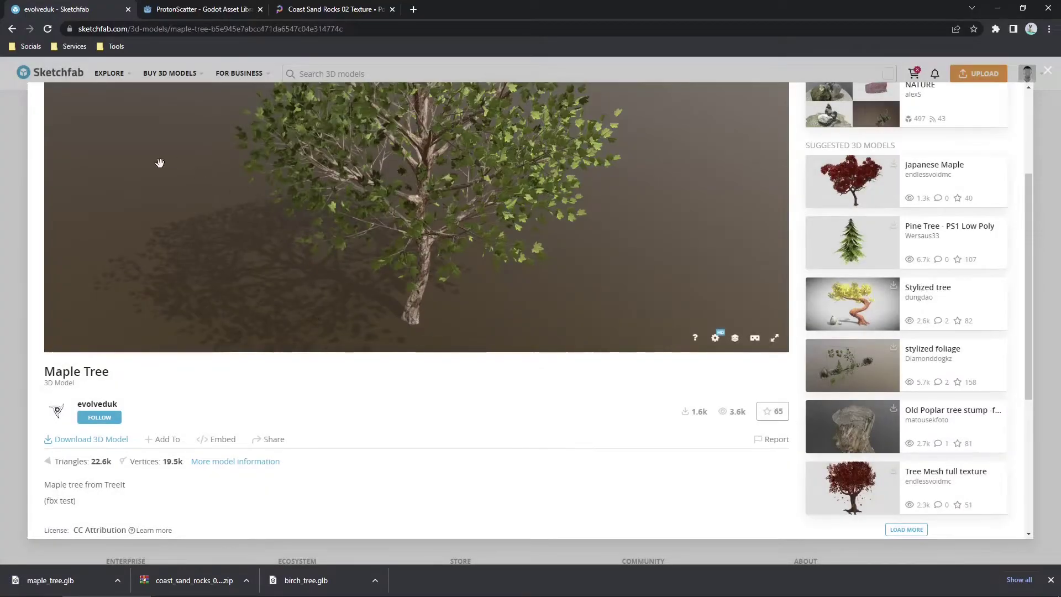
Review the ProtonScatter page in the Godot Asset Library and play its first demo video, closing the video when finished.
click(194, 11)
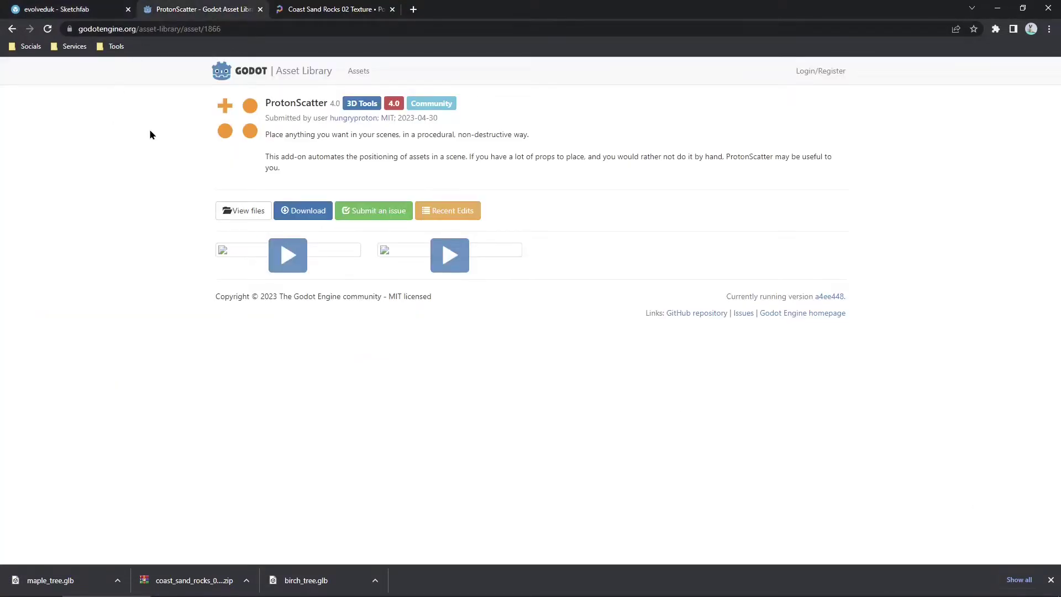
drag(191, 97, 510, 240)
click(530, 208)
click(299, 269)
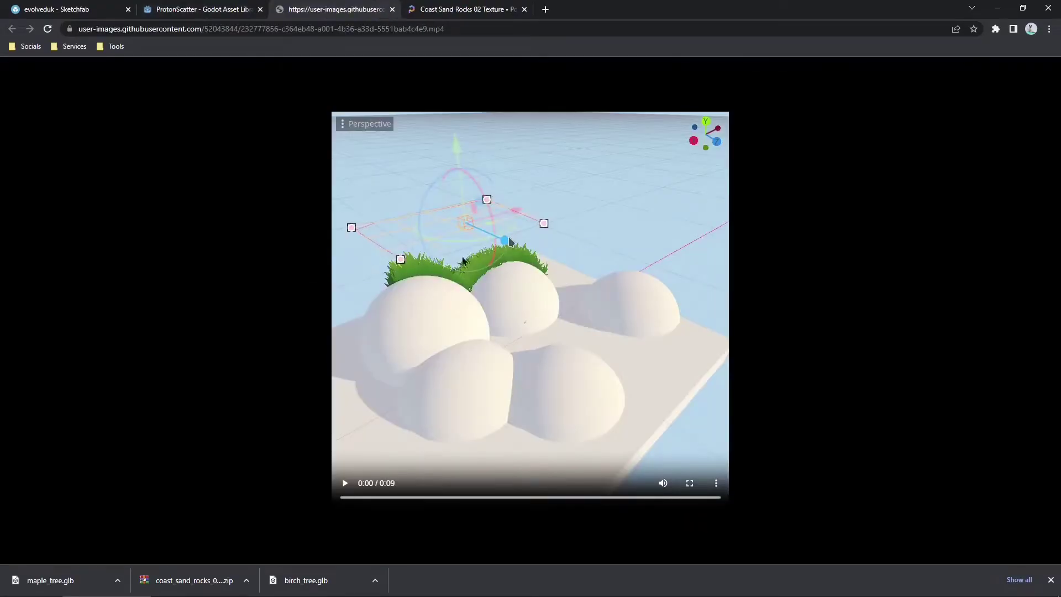
click(345, 483)
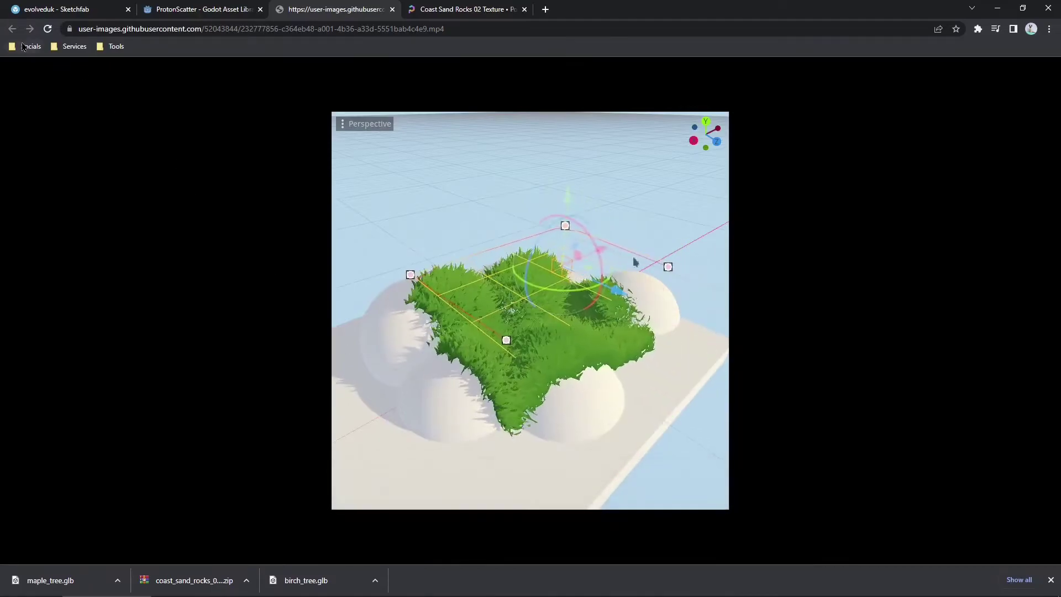
click(222, 11)
middle_click(307, 10)
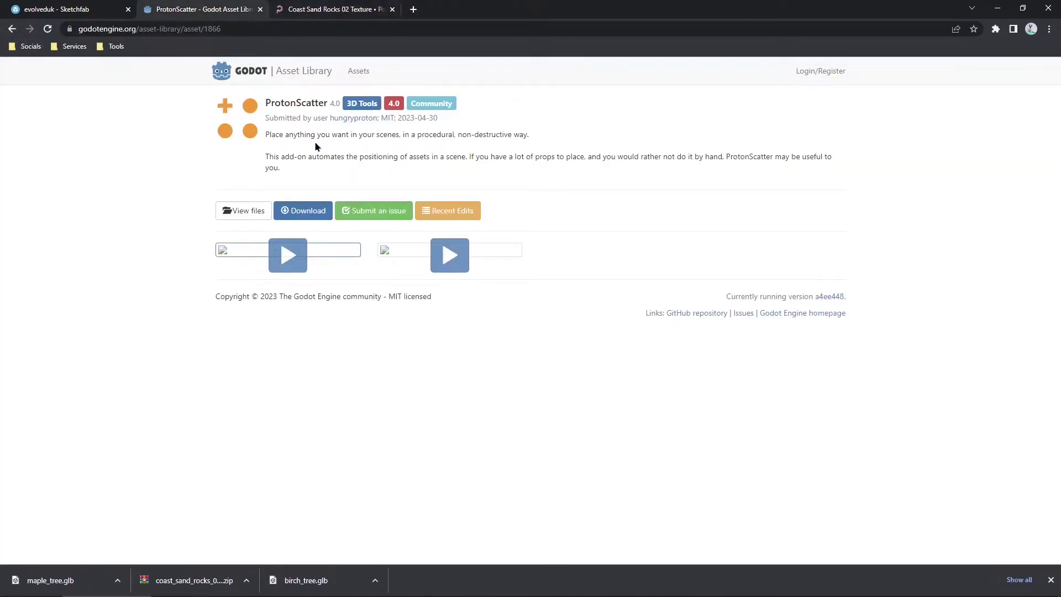
Download the ProtonScatter 4.0 add-on from its Godot Asset Library page.
click(79, 33)
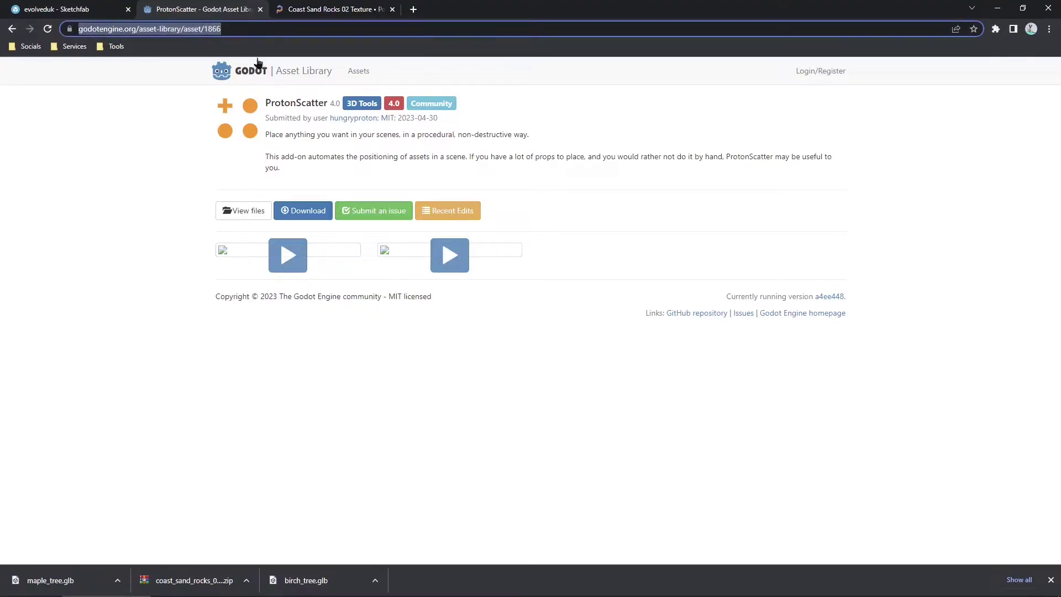
click(269, 165)
click(301, 213)
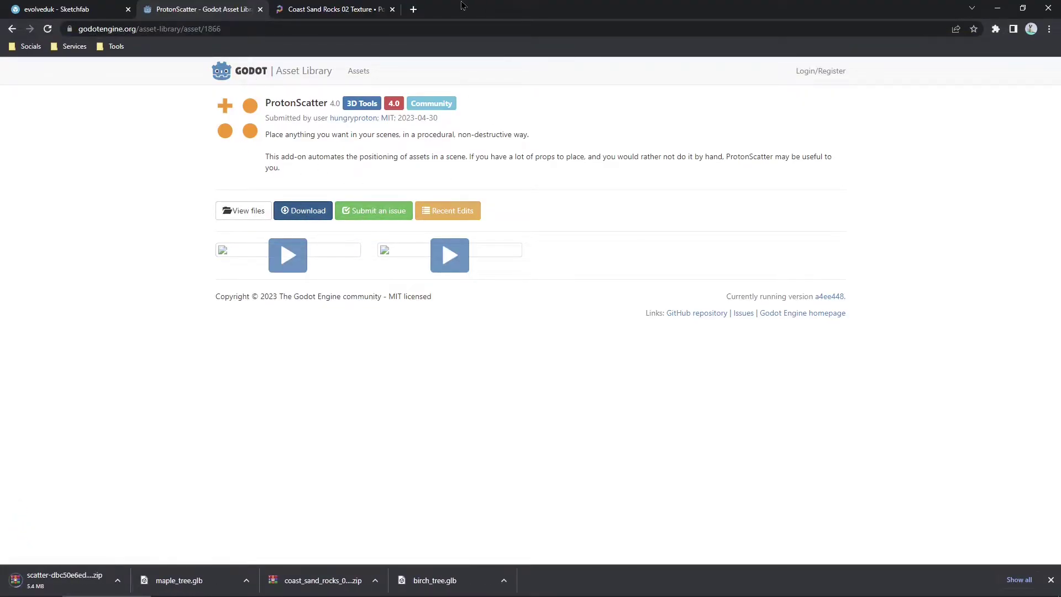
Dock the browser window to the right half of the desktop.
drag(463, 7, 1051, 150)
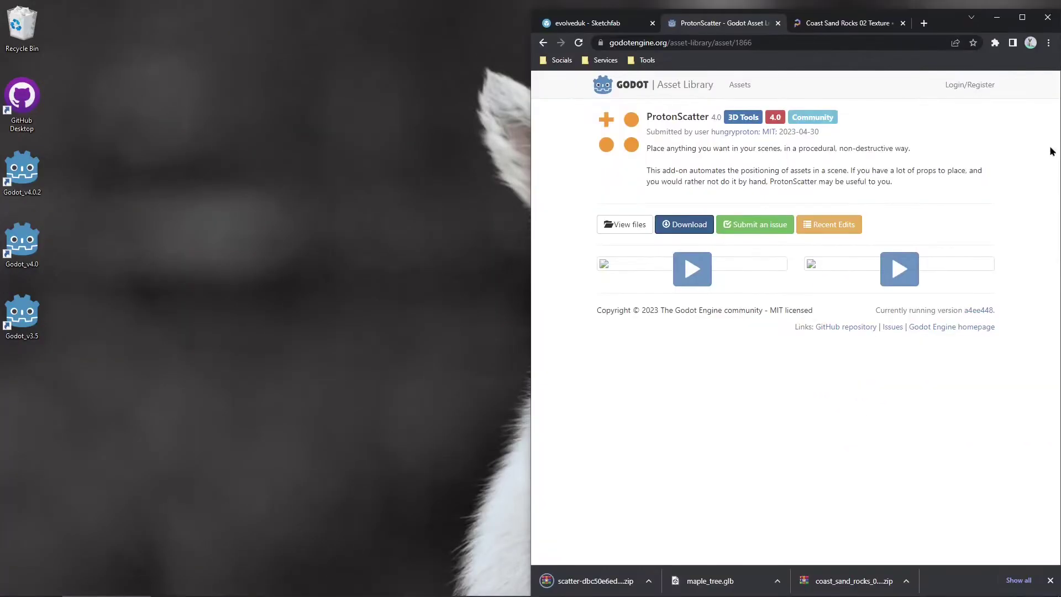
click(854, 581)
click(747, 122)
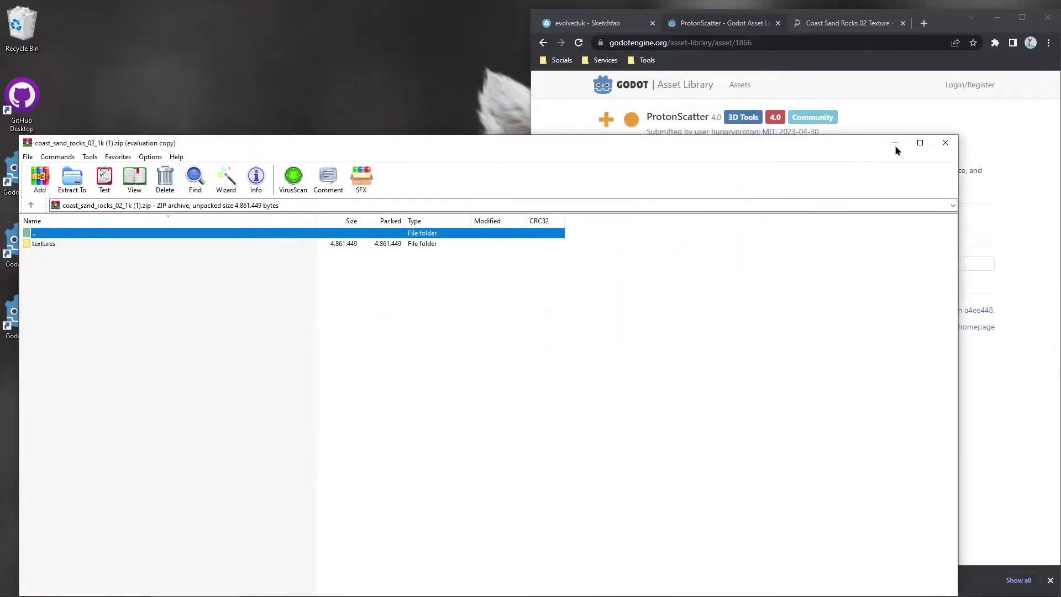
key(Escape)
click(600, 583)
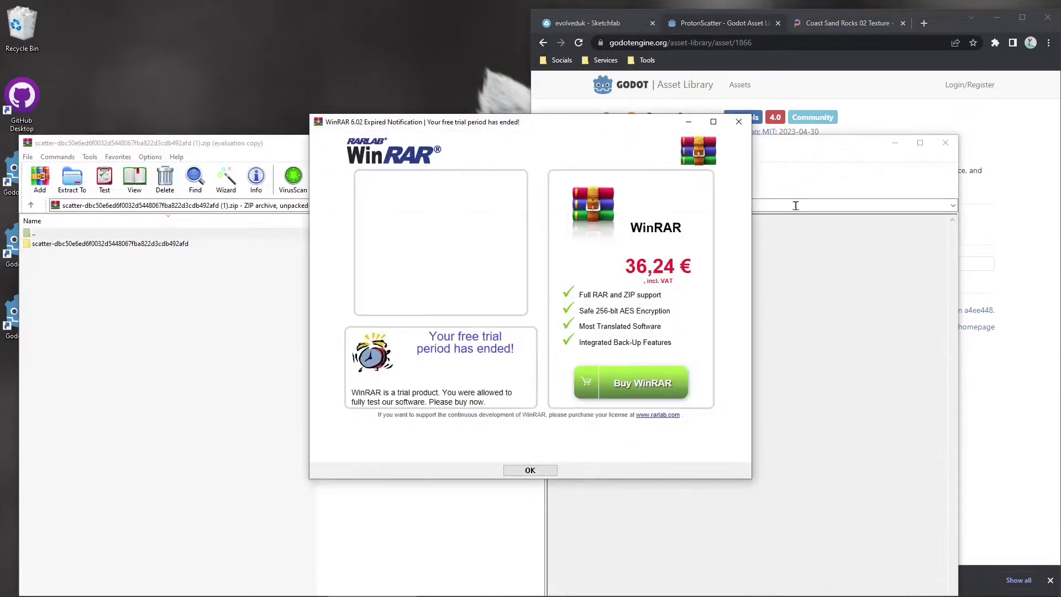
click(739, 118)
key(Escape)
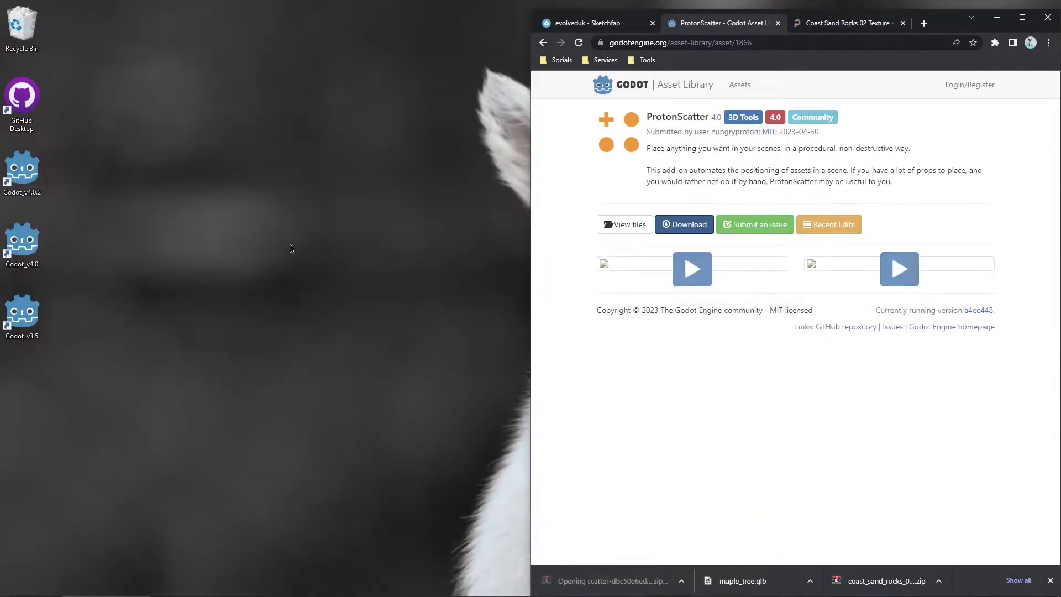
Create a folder named import on the desktop and open it.
right_click(194, 230)
mouse_move(251, 429)
click(358, 431)
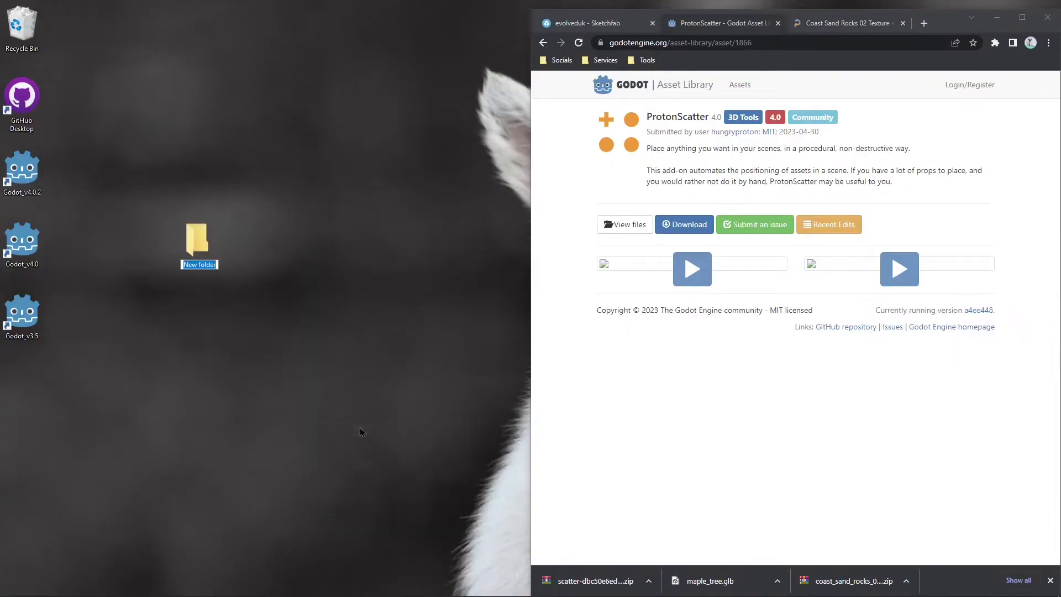
text(import)
key(Return)
key(Return)
Open the downloaded scatter archive and extract its addons folder into the import folder.
click(596, 580)
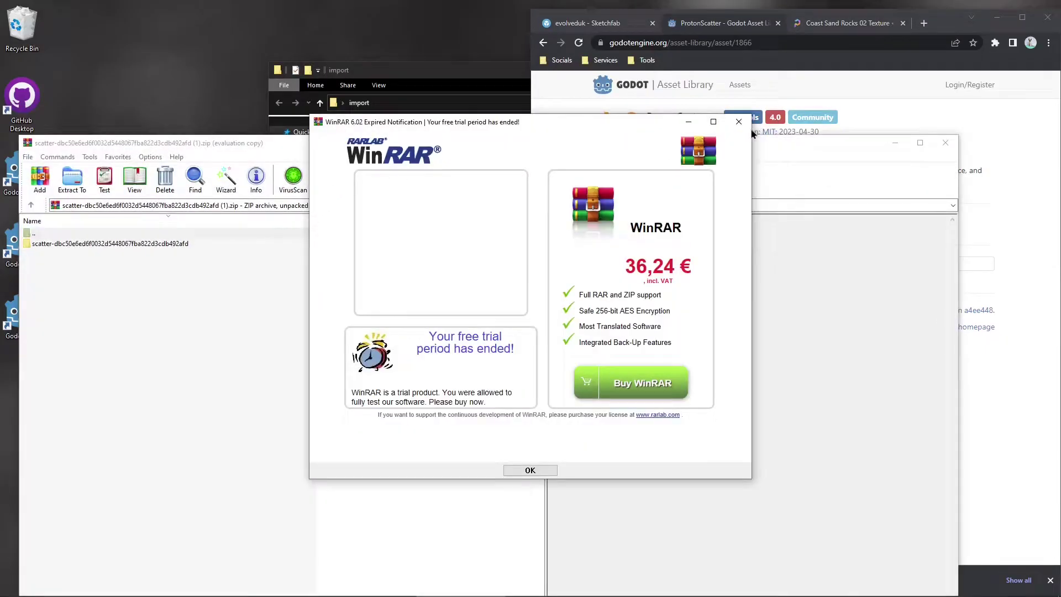
click(738, 122)
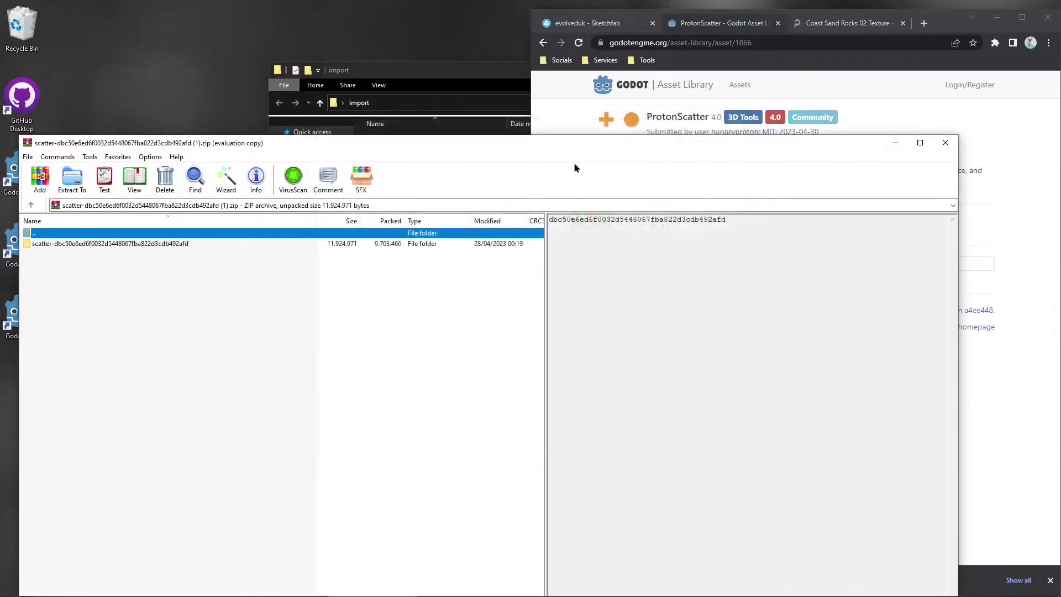
drag(371, 145, 592, 150)
double_click(296, 248)
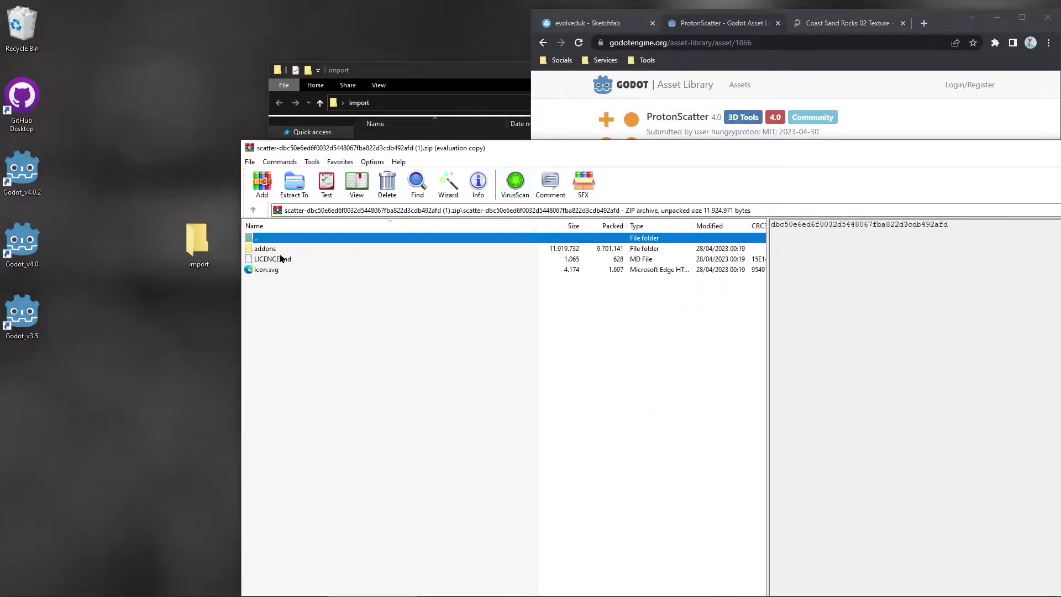
drag(350, 148, 557, 138)
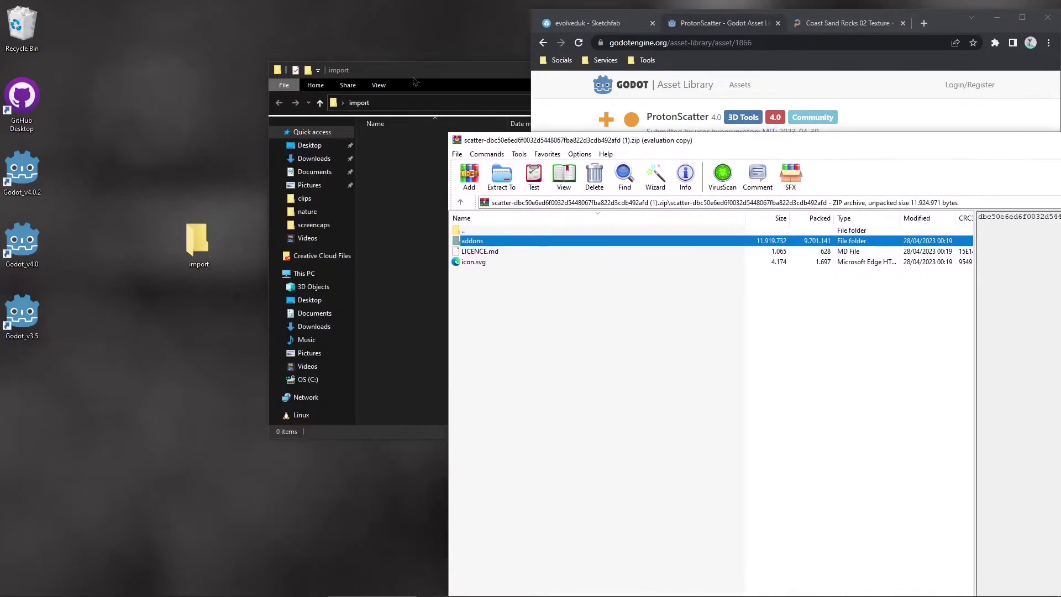
drag(418, 75, 206, 305)
click(473, 270)
click(479, 242)
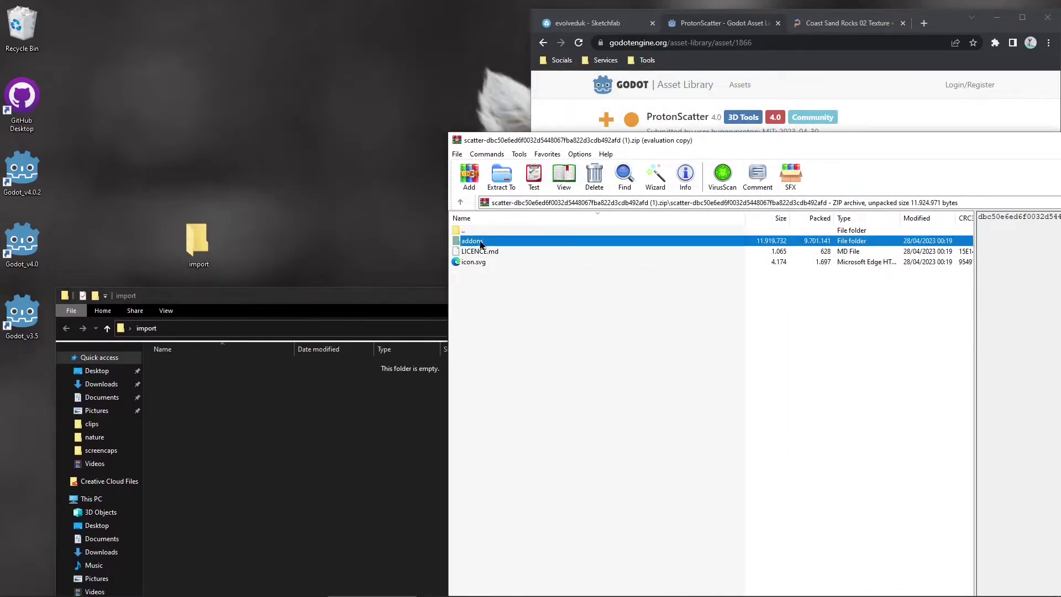
drag(213, 429, 213, 429)
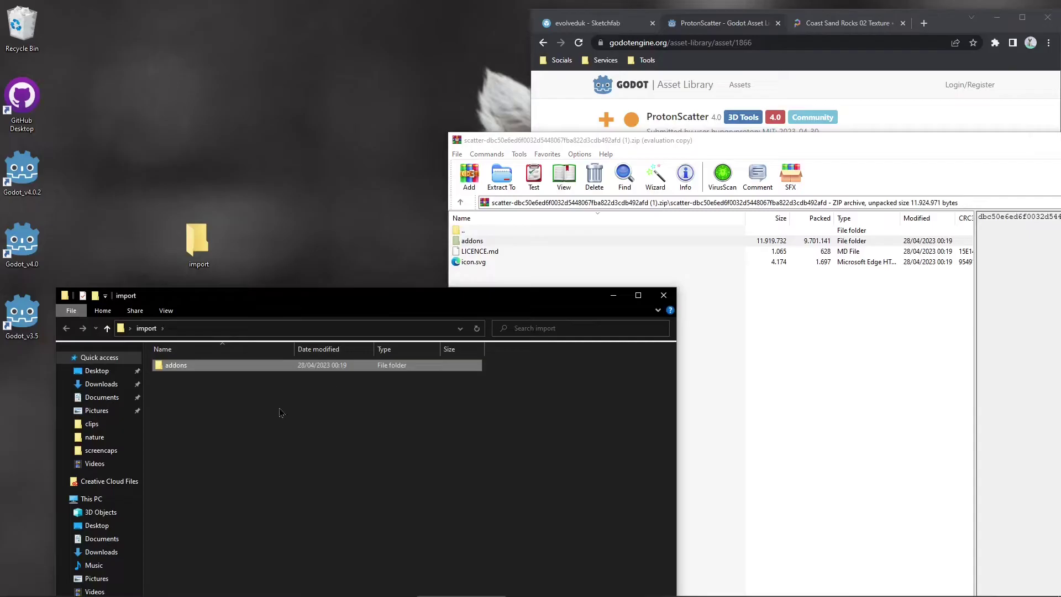
Create two subfolders named textures and models inside the import folder.
right_click(210, 422)
mouse_move(252, 396)
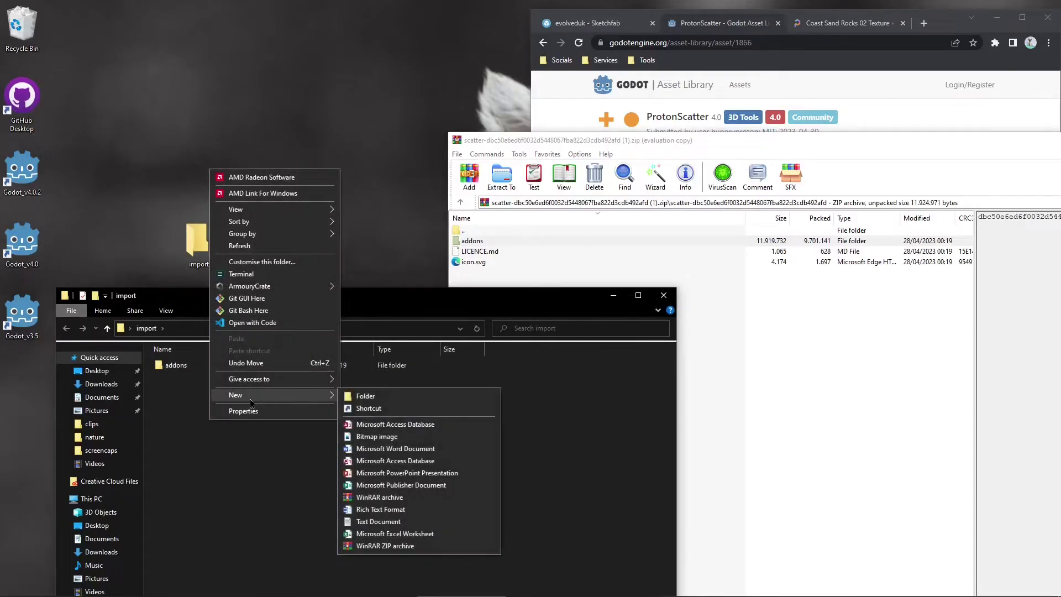
click(359, 400)
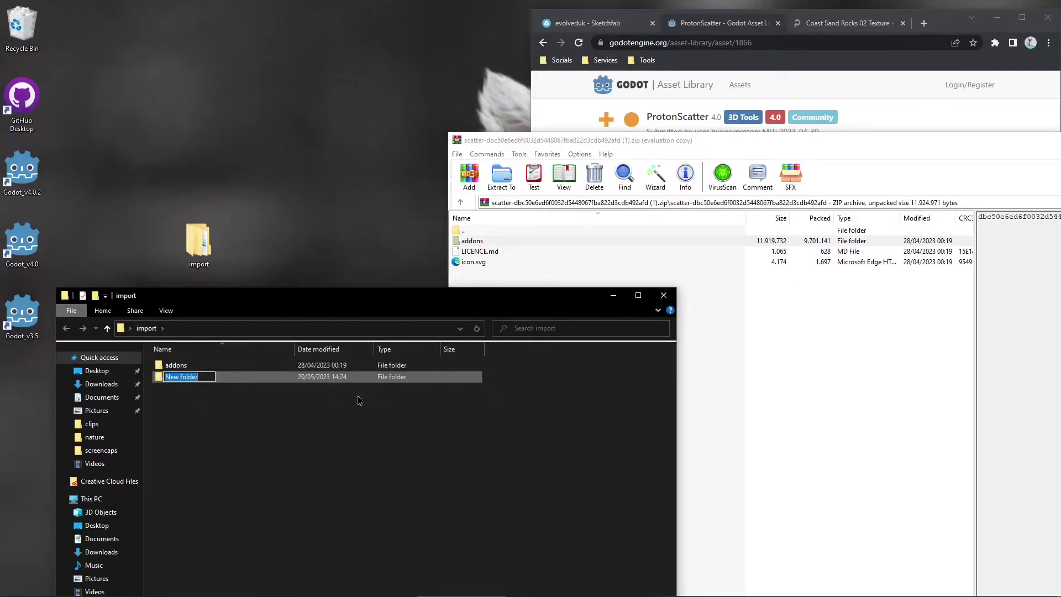
text(textures)
key(Return)
right_click(268, 408)
mouse_move(331, 383)
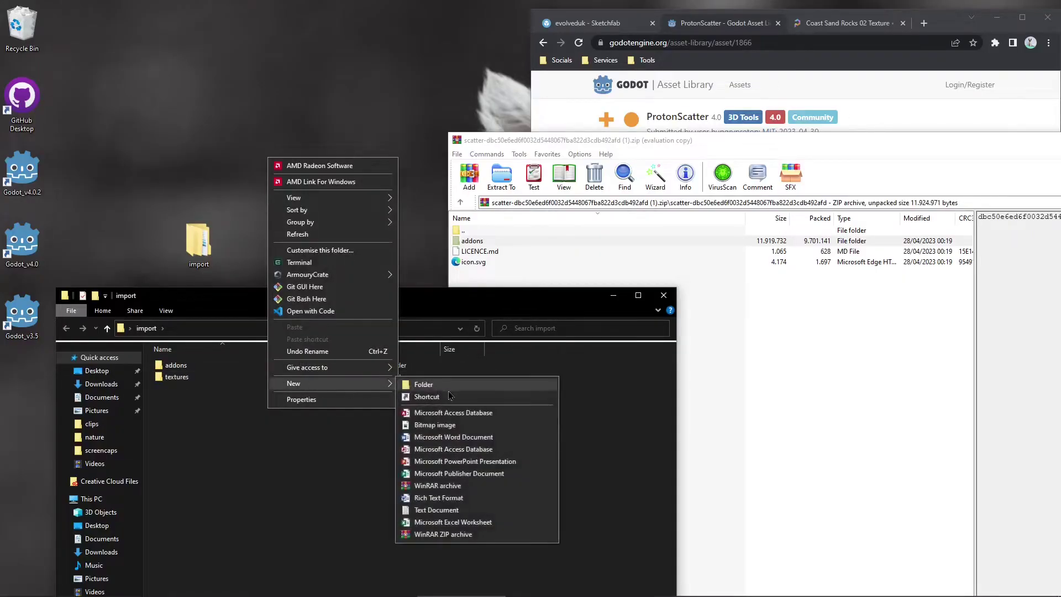
click(449, 391)
text(model)
key(Return)
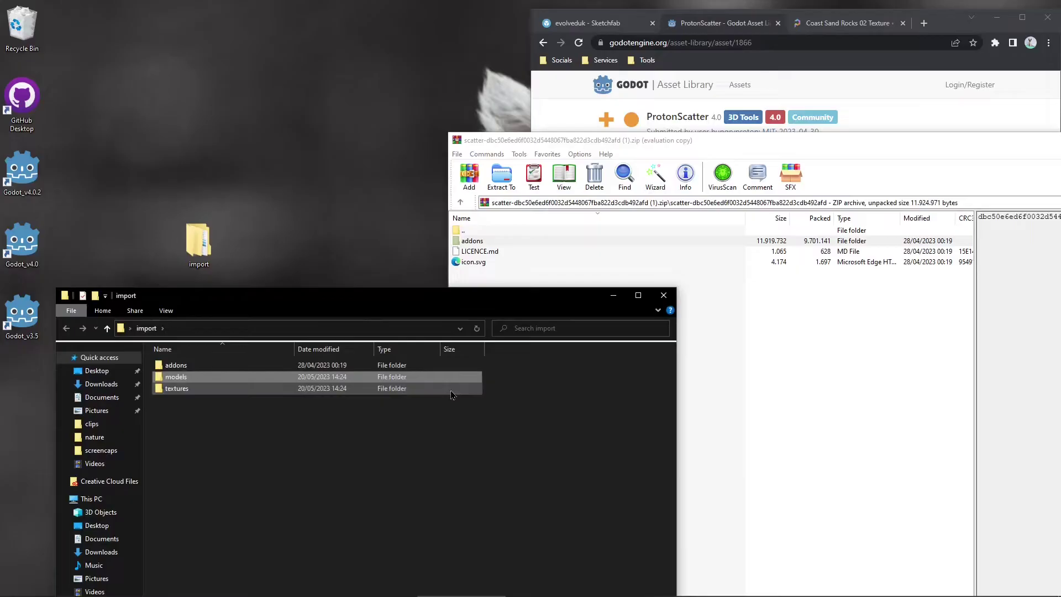
Create a folder named grass inside the textures folder and open it.
double_click(183, 388)
drag(307, 300, 300, 163)
right_click(217, 298)
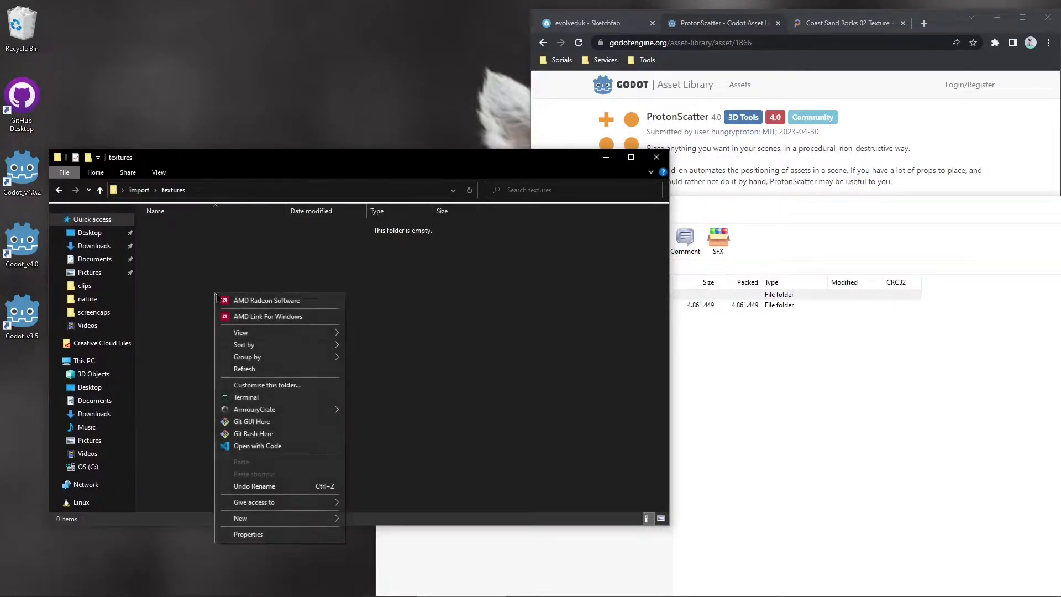
mouse_move(248, 517)
click(381, 366)
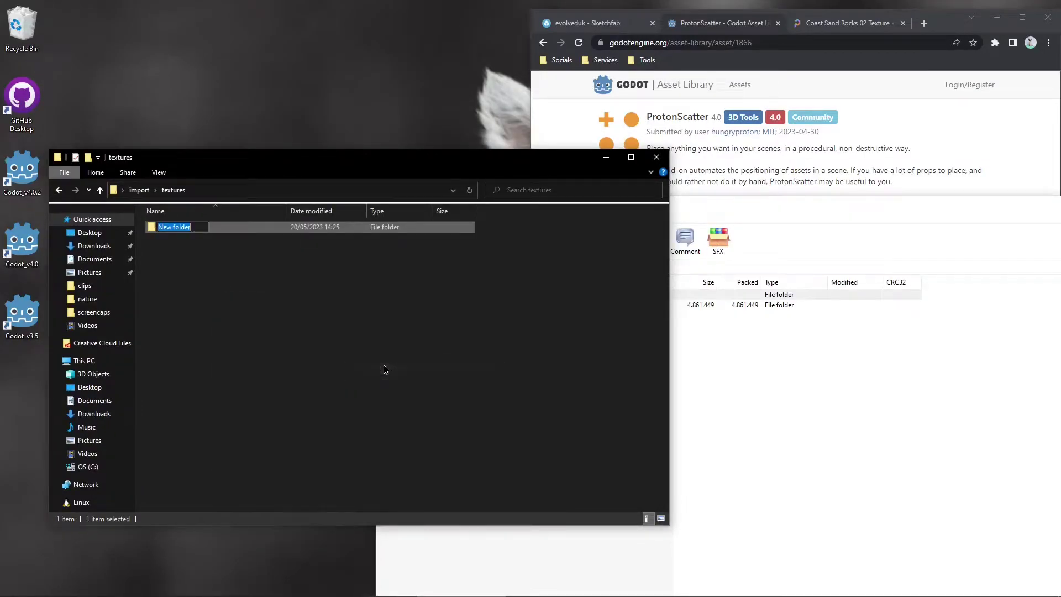
text(grass)
key(Return)
double_click(170, 231)
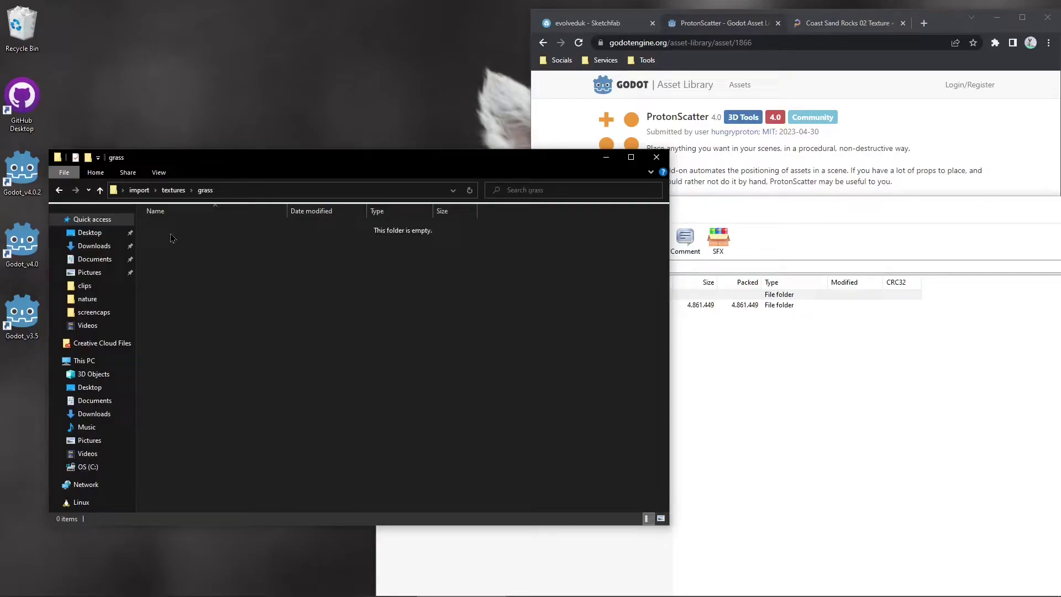
Extract the three coast_sand_rocks_02 PNG textures from the archive into the grass folder and close the archive.
click(716, 367)
double_click(407, 306)
key(ctrl+a)
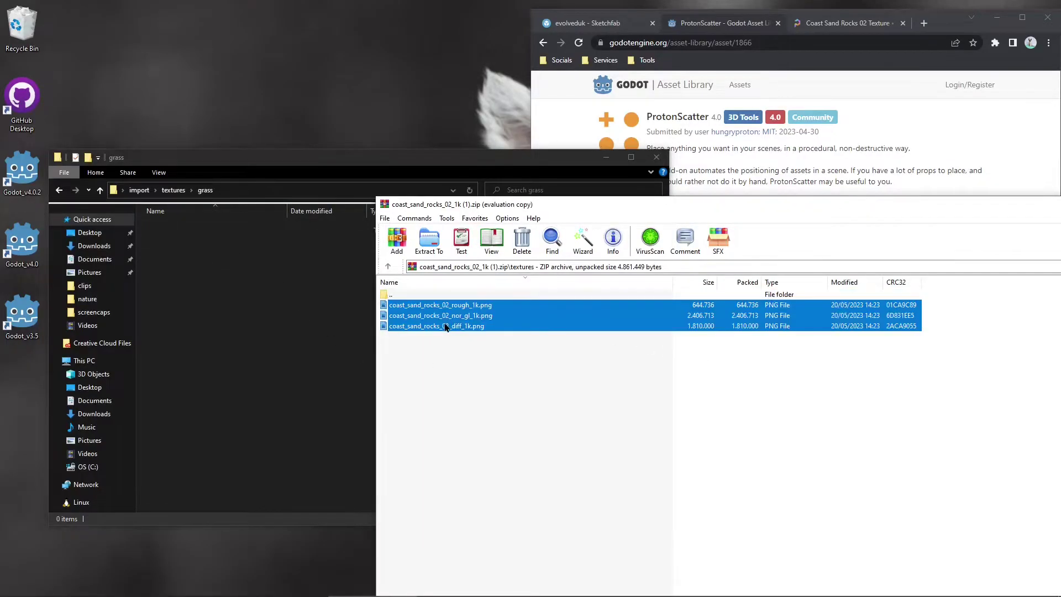
drag(436, 314, 275, 317)
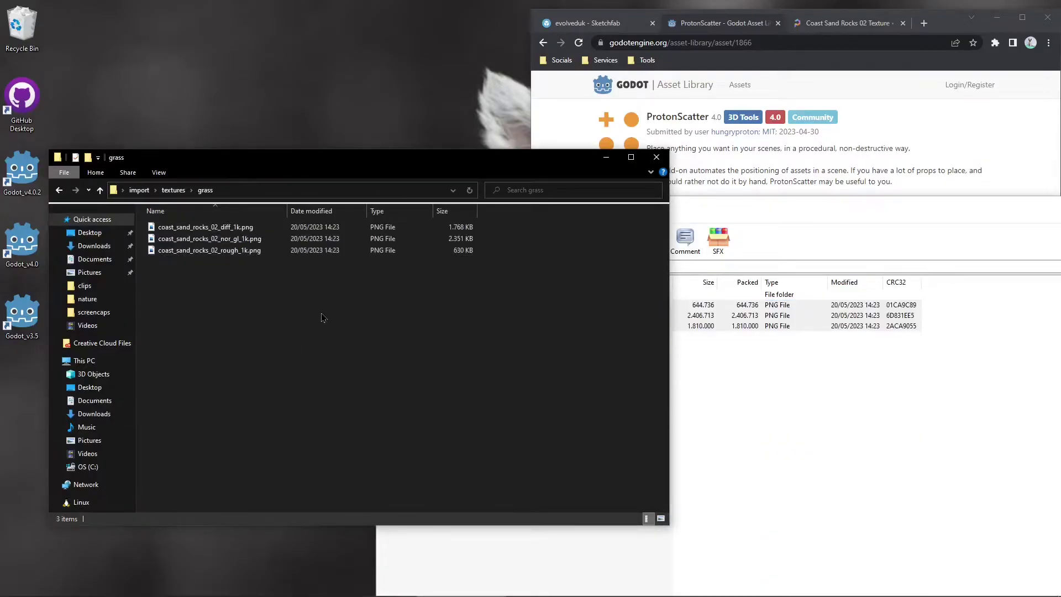
drag(904, 211, 606, 285)
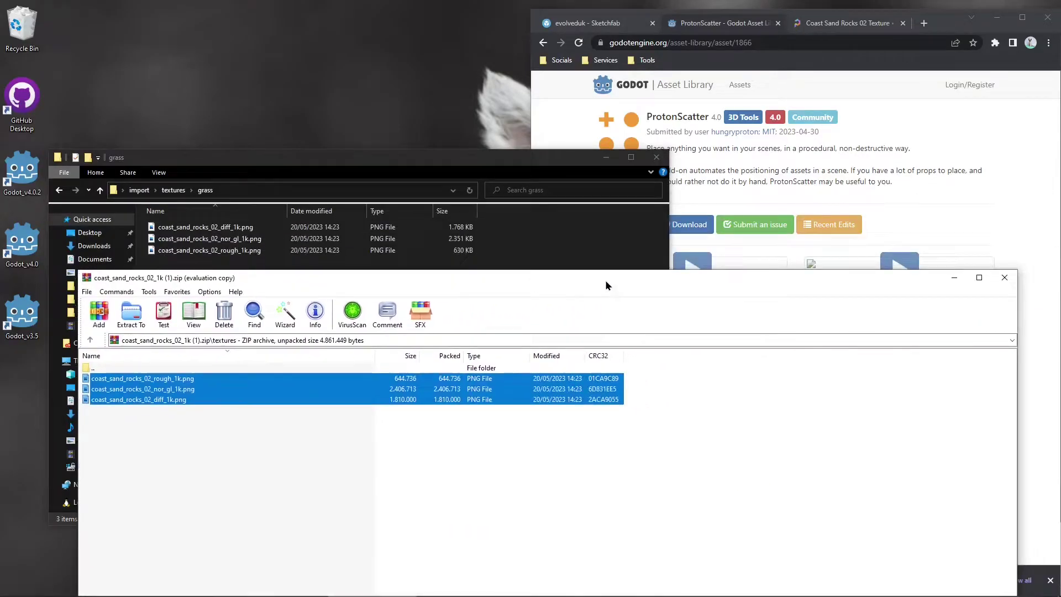
click(1005, 281)
Copy the downloaded maple_tree.glb into the models folder of import and preview the model up close in 3D Viewer.
click(172, 191)
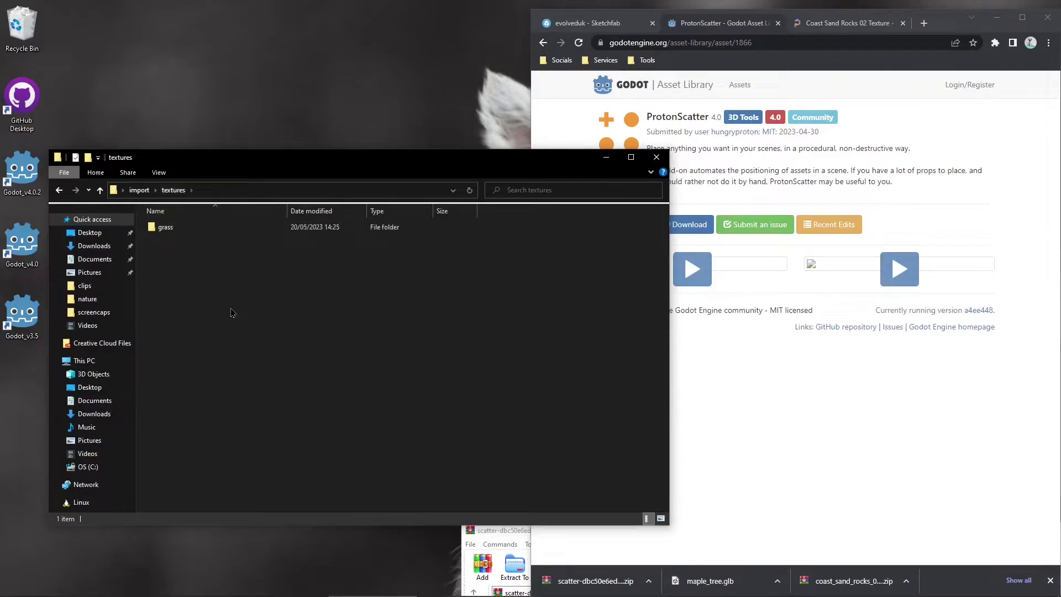
click(139, 190)
double_click(190, 250)
drag(758, 582, 322, 338)
click(323, 340)
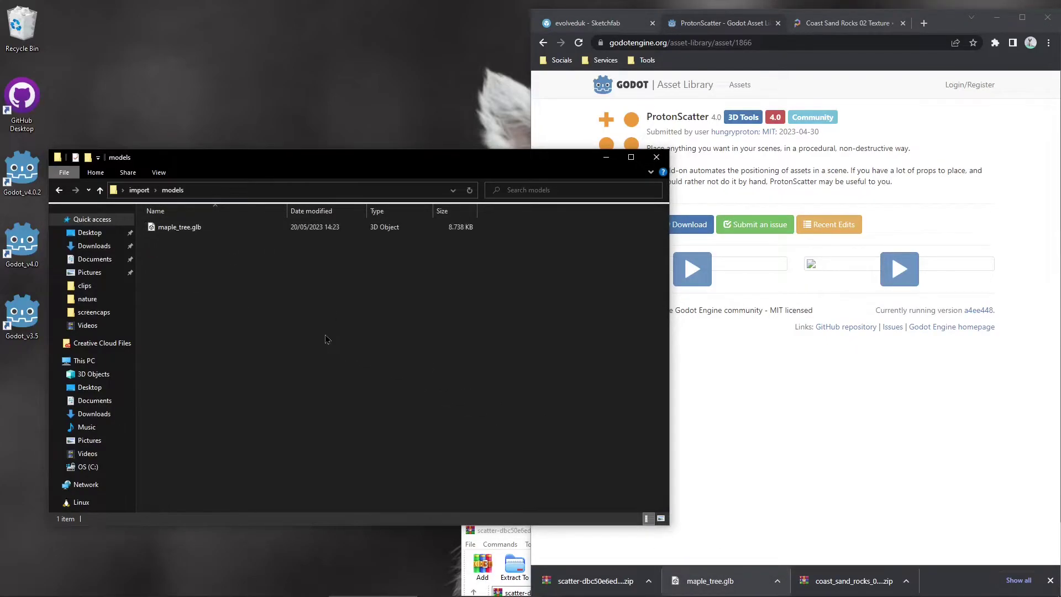
double_click(190, 227)
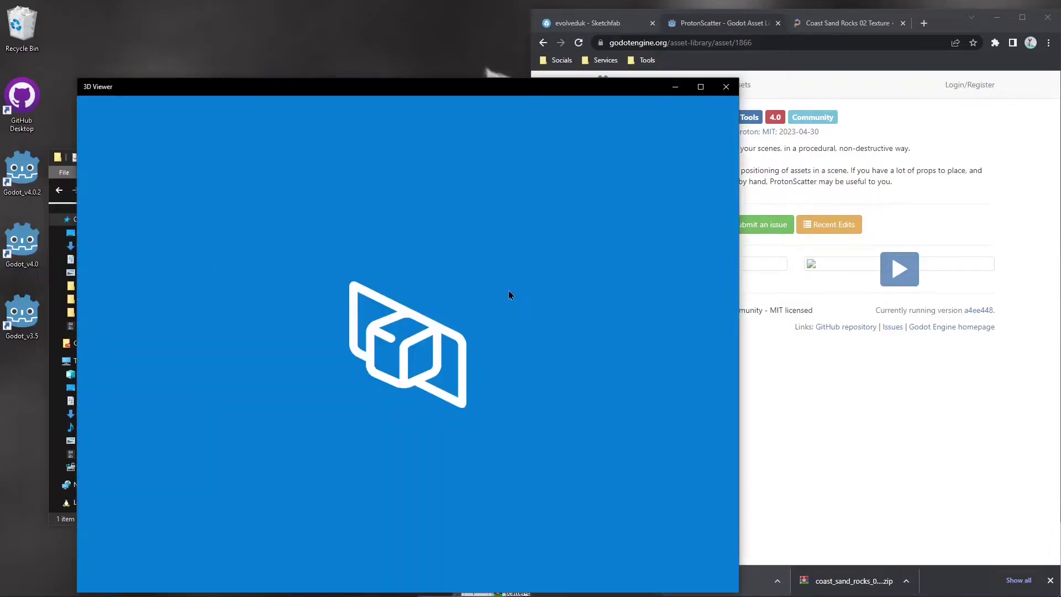
scroll(341, 333, up, 6)
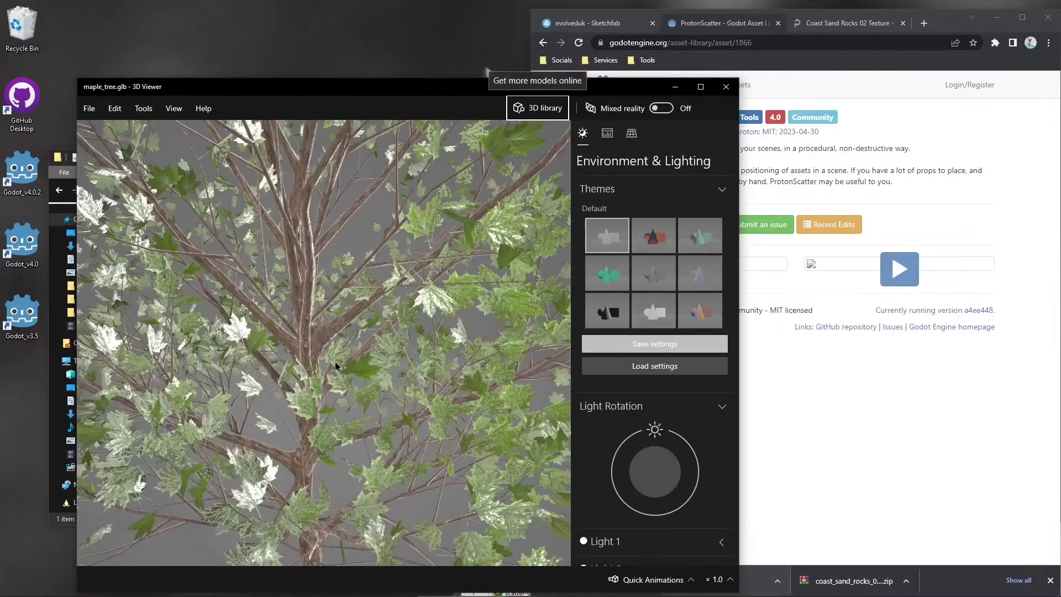
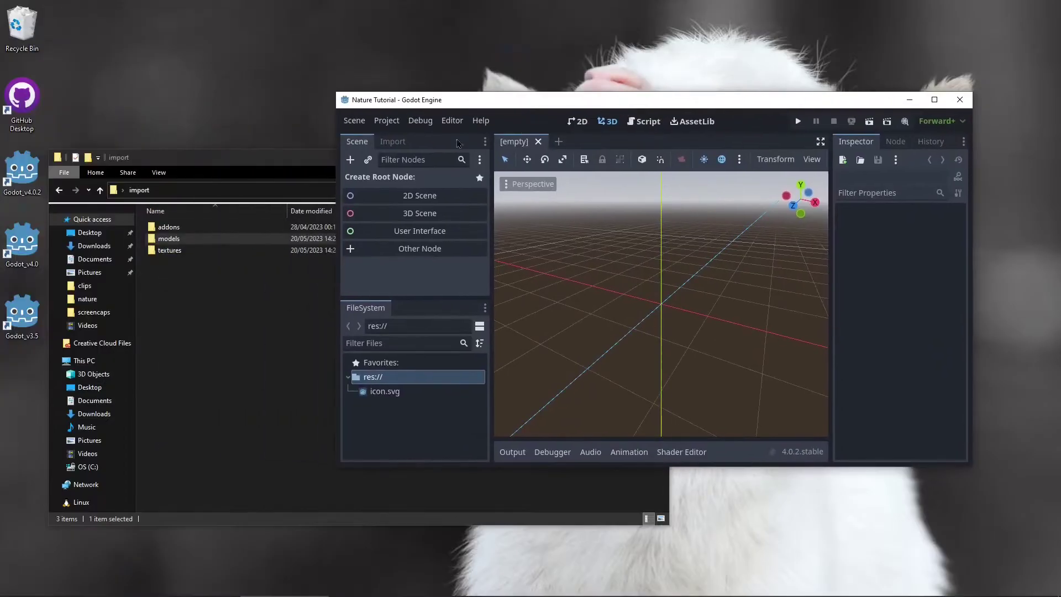
Import the addons, models and textures folders into the root of the Nature Tutorial project in Godot and maximize the editor.
drag(194, 282, 187, 220)
drag(256, 164, 769, 196)
drag(692, 291, 387, 432)
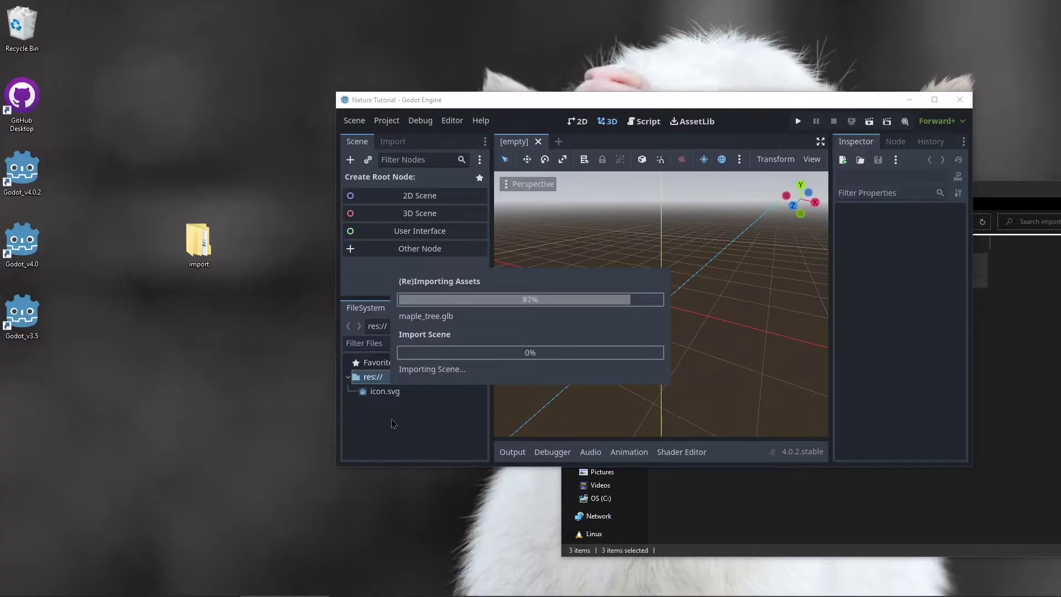
click(934, 100)
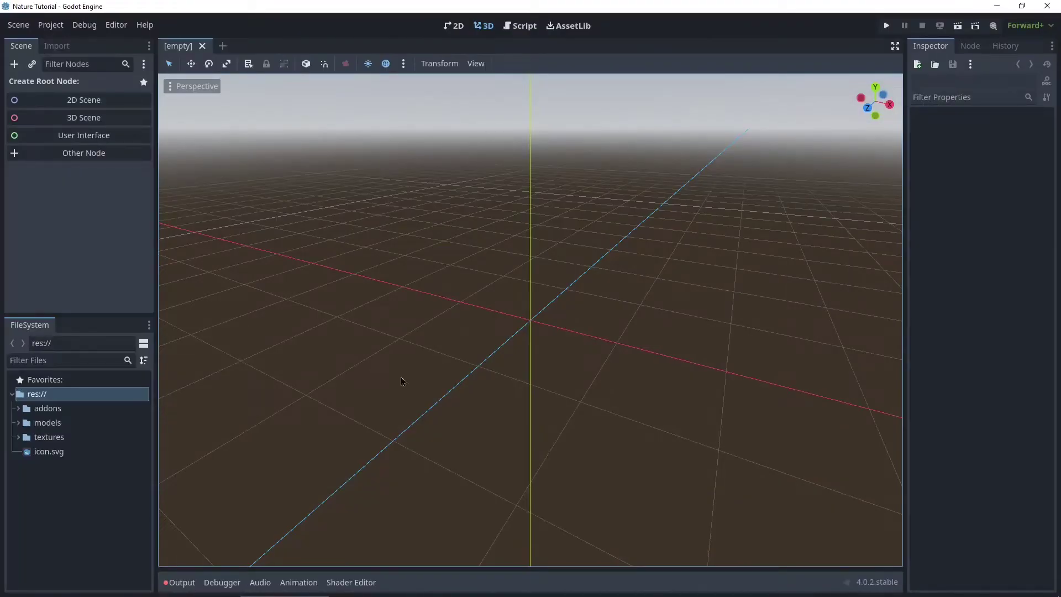
Open the Output log, filter it to errors only by hiding warnings and other messages, and read the import errors.
click(180, 582)
scroll(332, 515, up, 5)
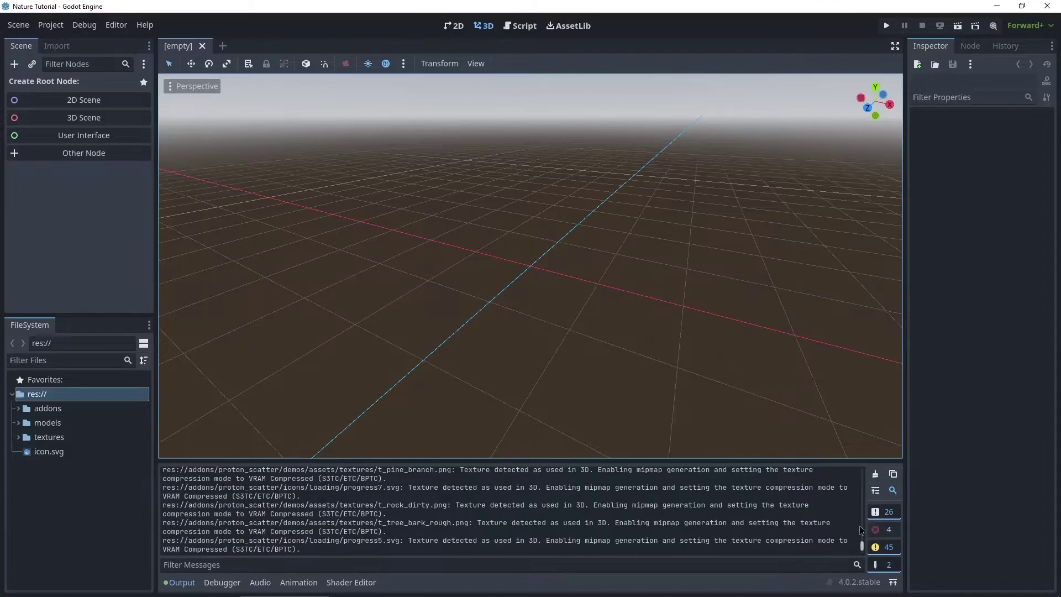
click(883, 547)
click(884, 512)
click(884, 564)
drag(220, 492, 421, 500)
click(535, 501)
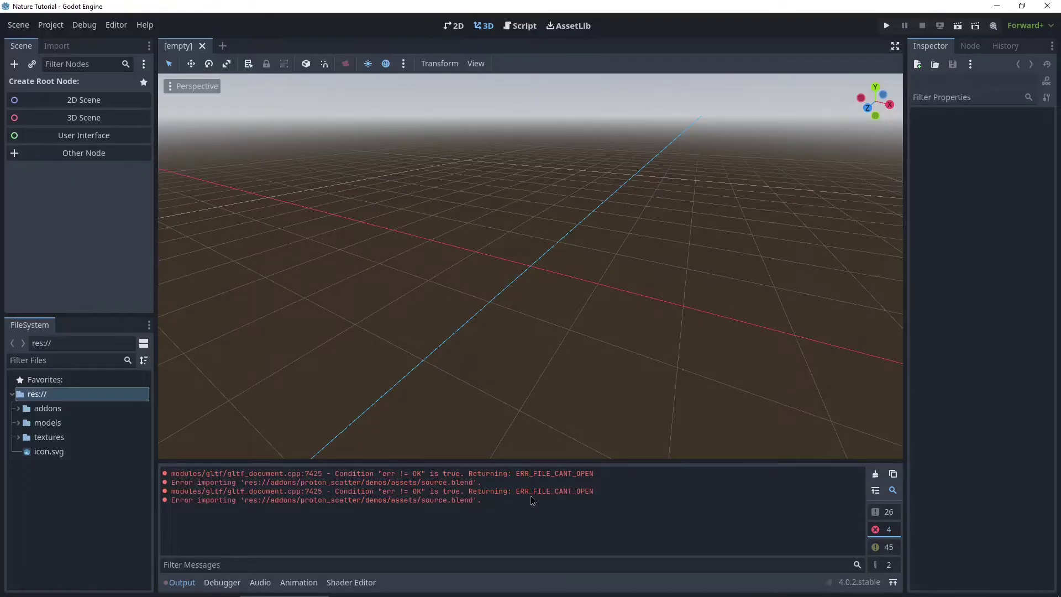
Expand the proton_scatter add-on's demos and assets folders in the project files and locate source.blend.
click(19, 408)
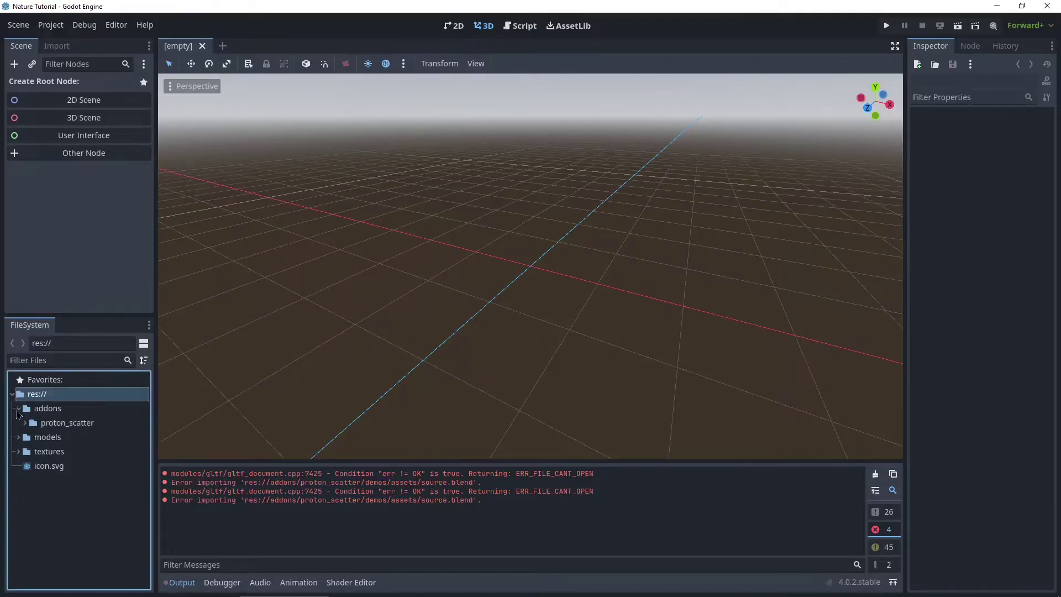
click(25, 422)
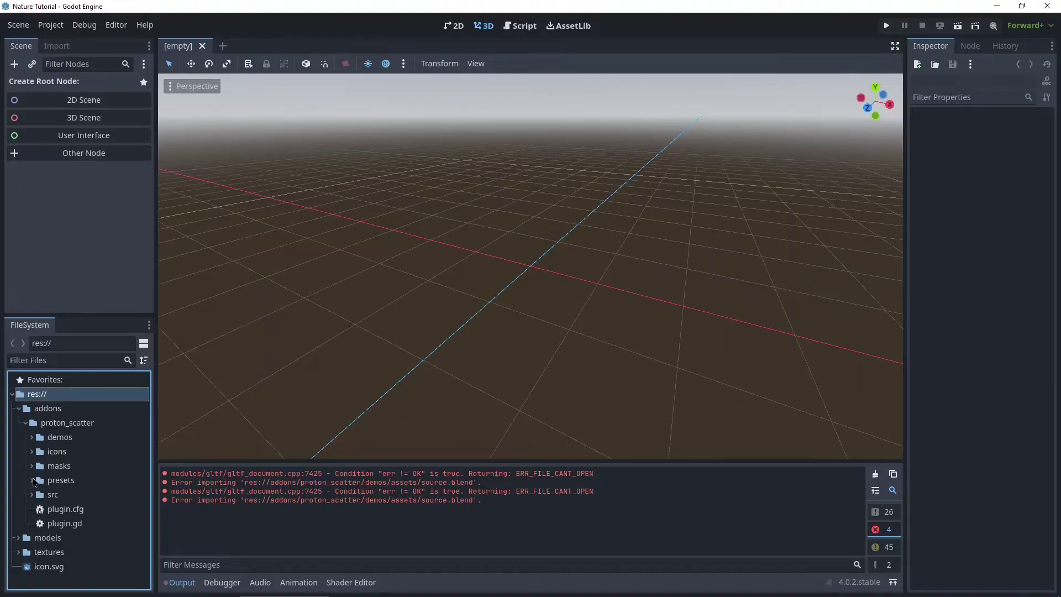
click(37, 437)
click(32, 437)
click(33, 436)
click(32, 437)
click(39, 452)
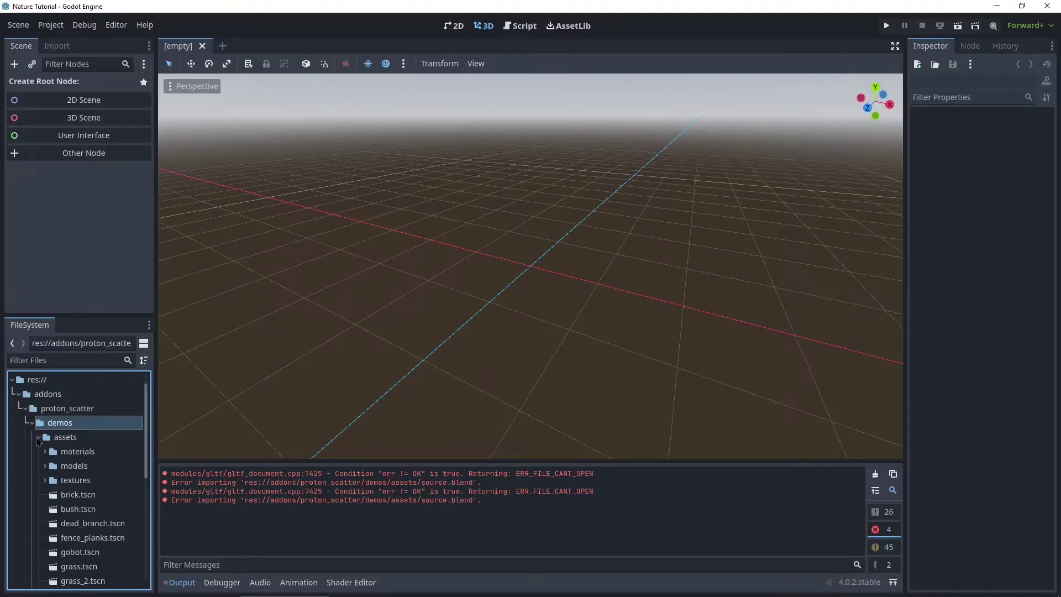
scroll(77, 469, down, 2)
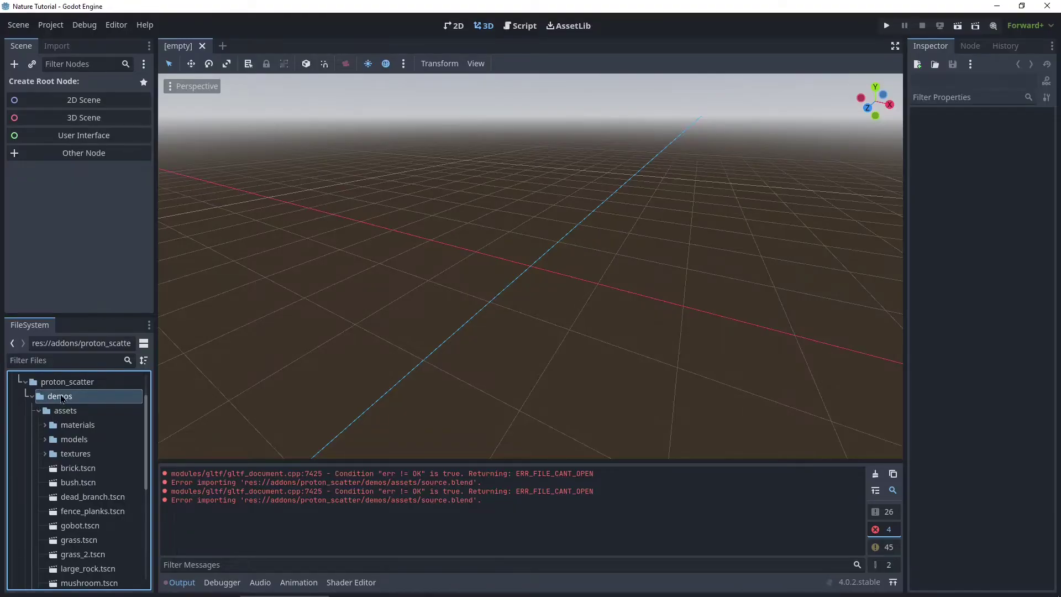
scroll(105, 453, down, 4)
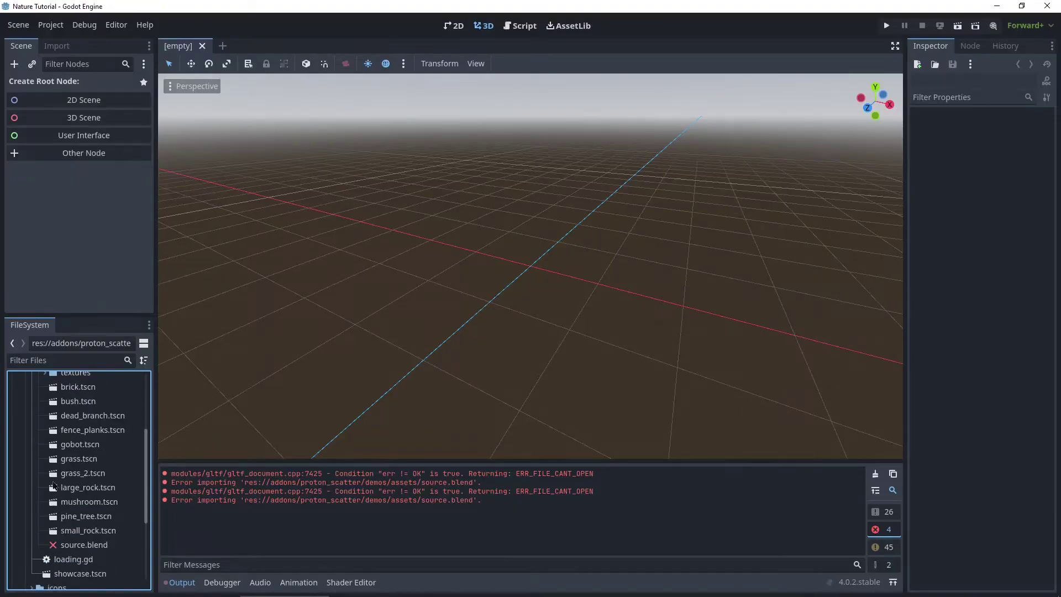
Delete source.blend from the proton_scatter demos assets folder and confirm its removal from the project.
click(83, 546)
right_click(77, 551)
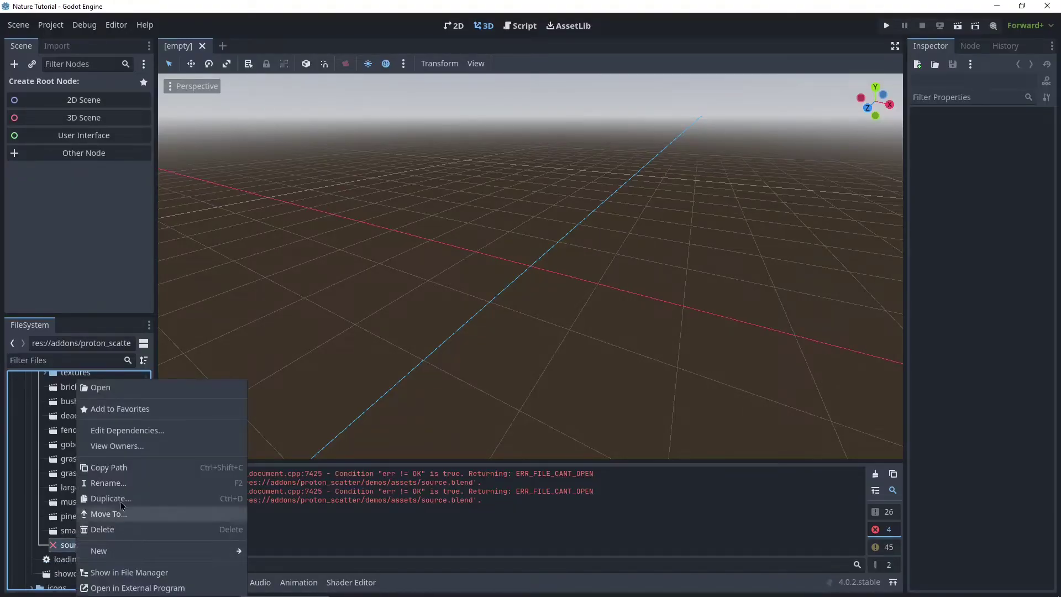
click(97, 527)
click(446, 320)
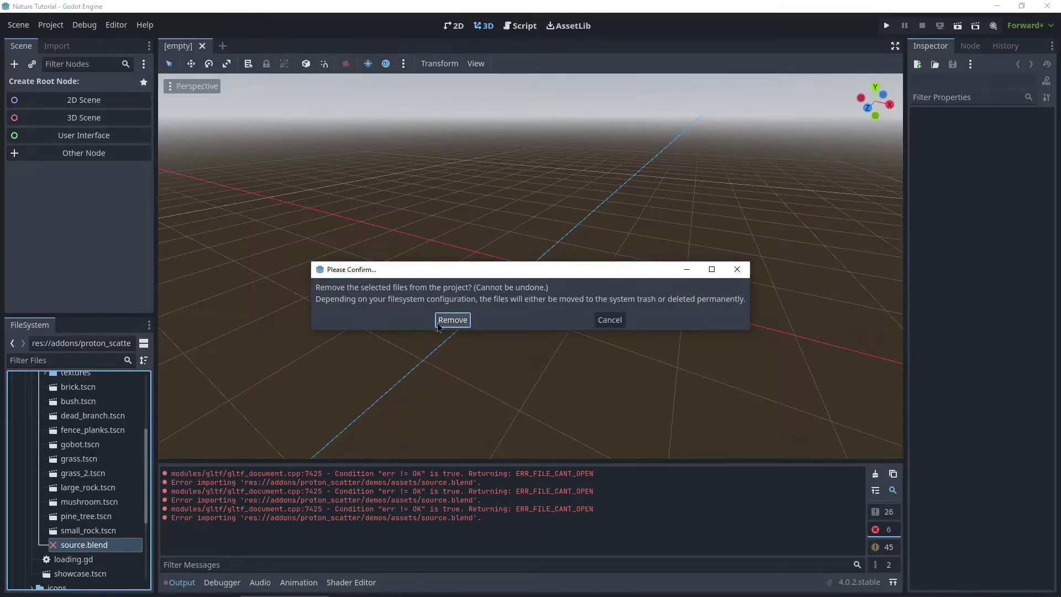
click(451, 321)
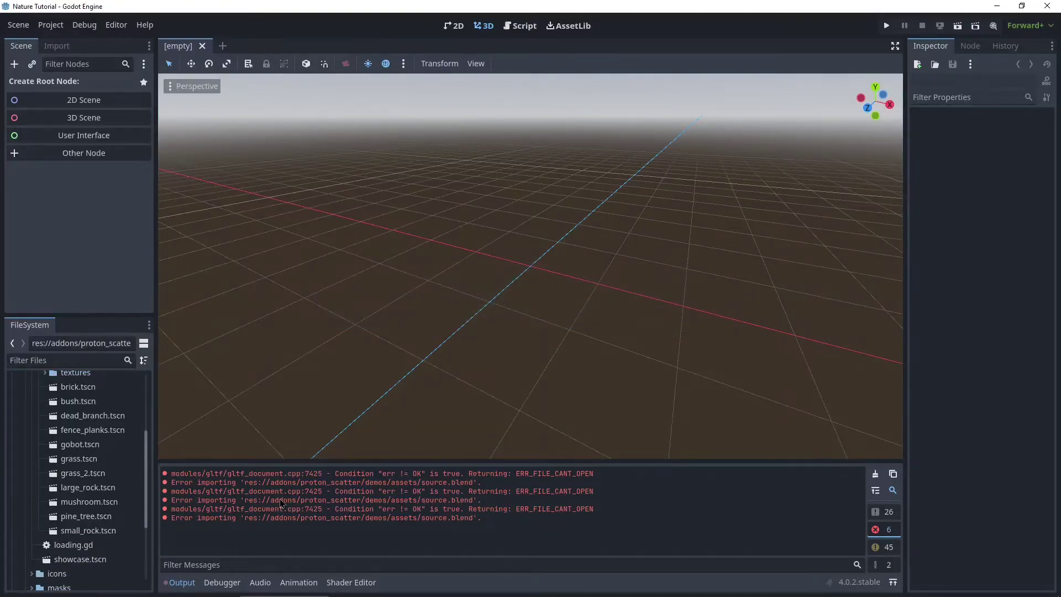
scroll(106, 500, up, 3)
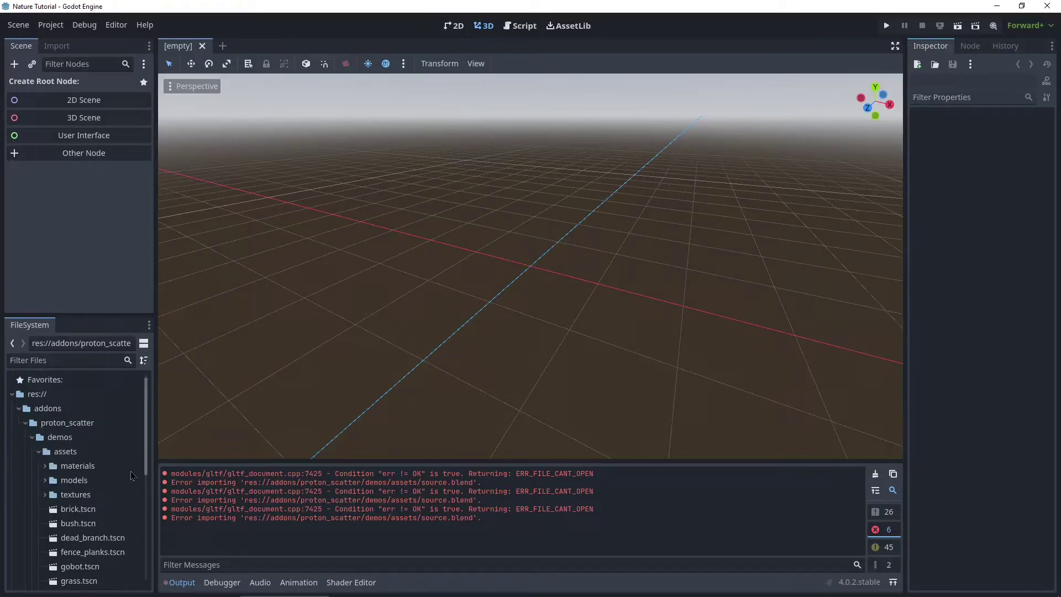
Examine the import error text and check the 3D Model Editor path under External Programs in the editor settings.
drag(223, 474, 320, 490)
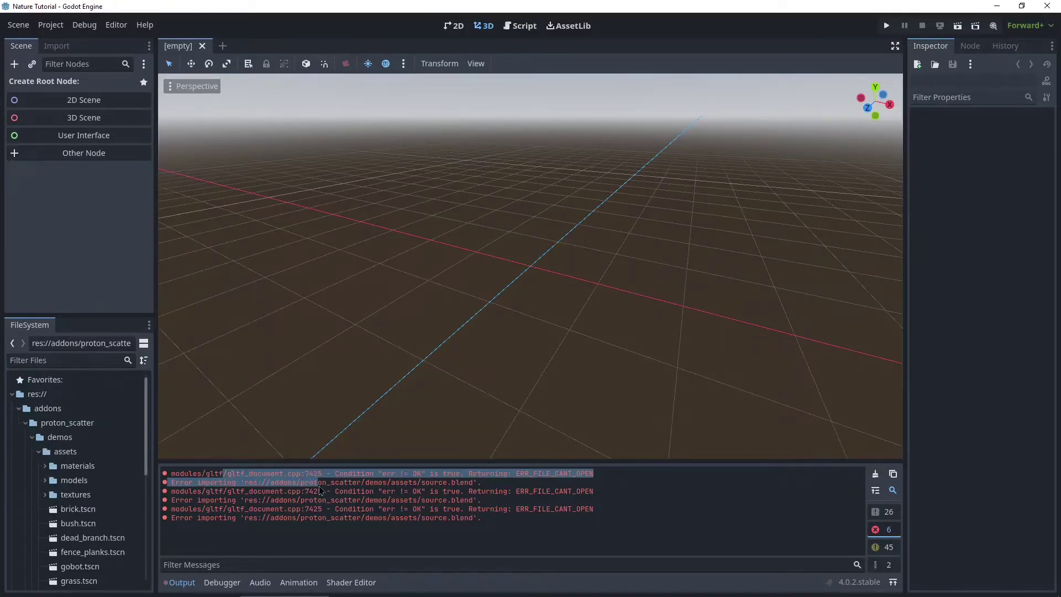
click(116, 25)
click(132, 40)
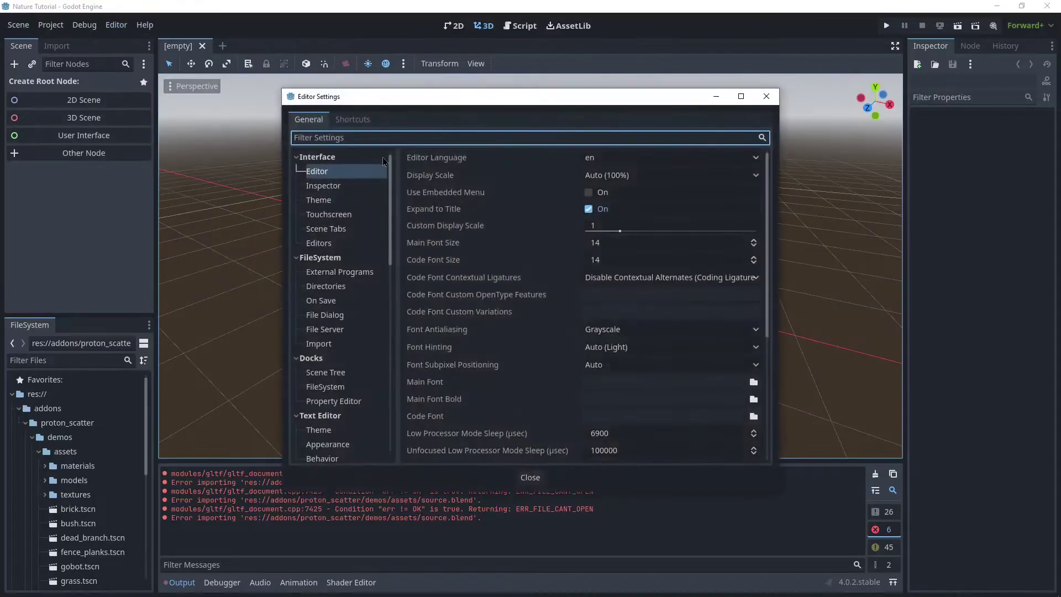
click(331, 274)
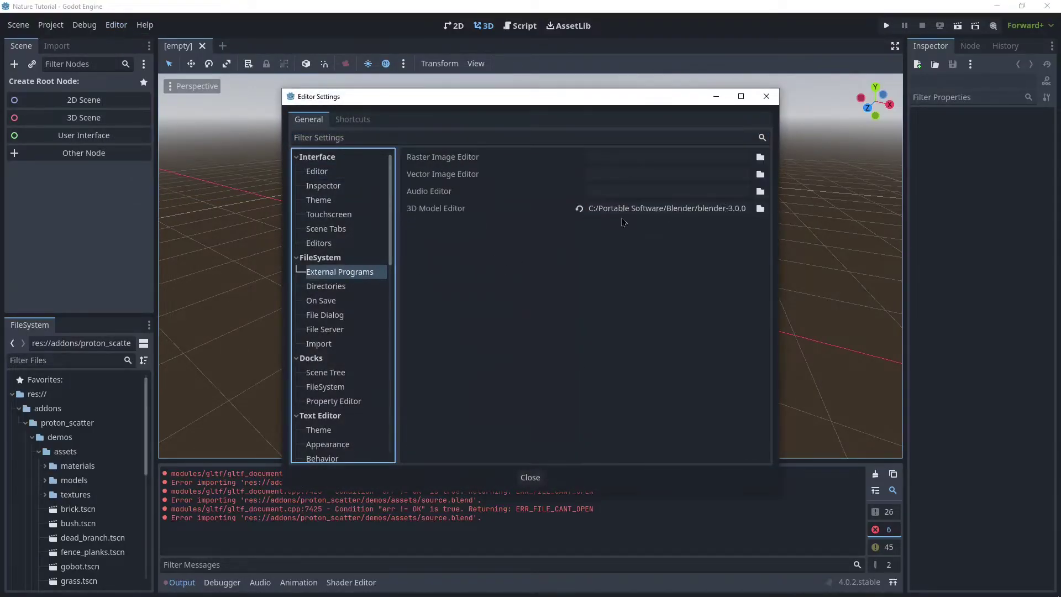
click(765, 97)
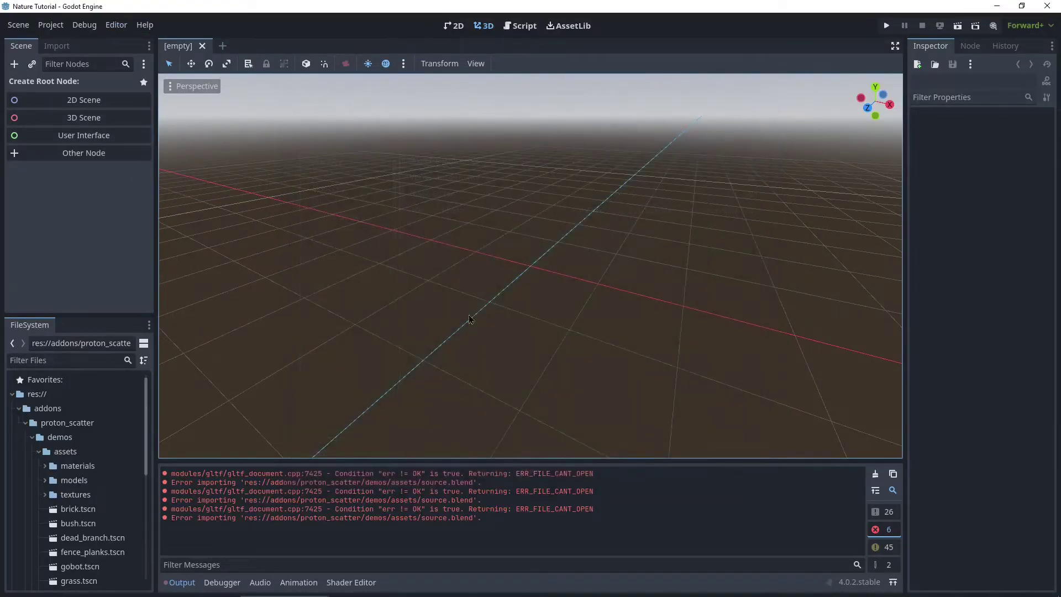
Collapse the addons folder in the project files.
scroll(100, 493, down, 4)
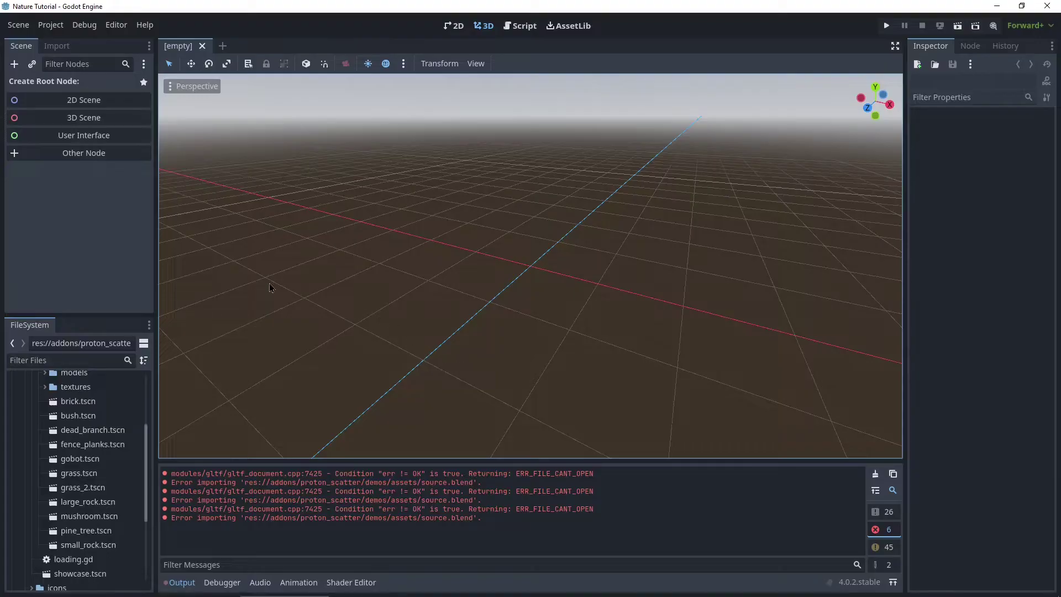
scroll(42, 421, up, 4)
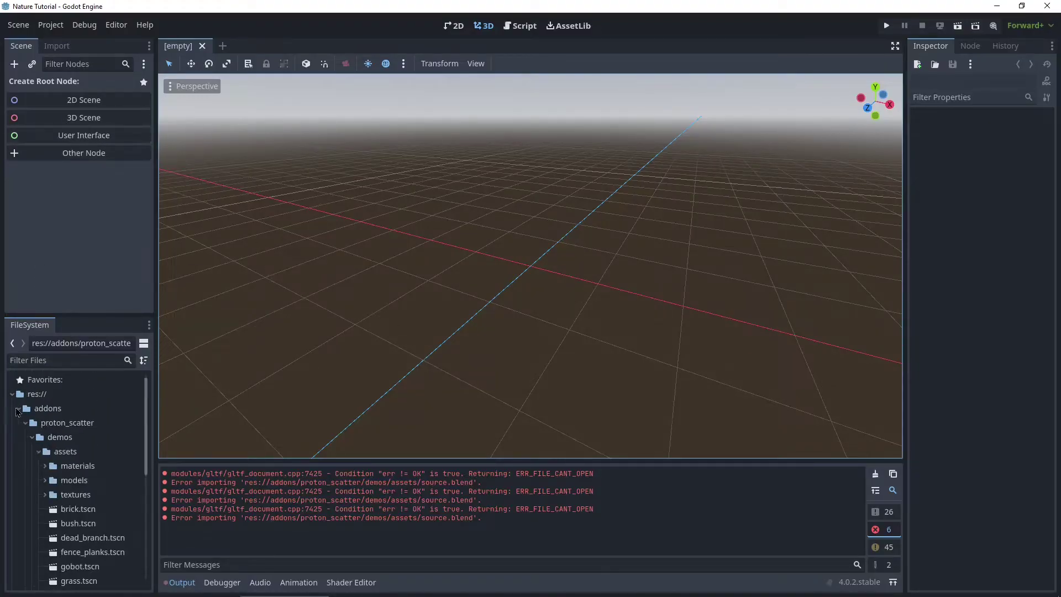
click(17, 410)
Create a new 3D scene with a Node3D root and rename the root node world.
click(84, 117)
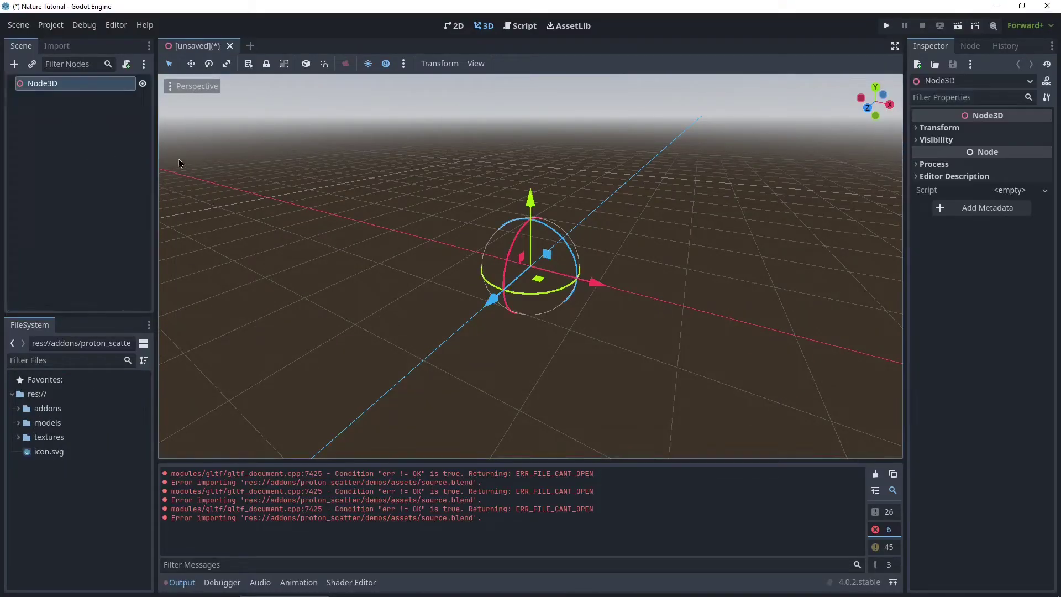
double_click(94, 84)
text(worl)
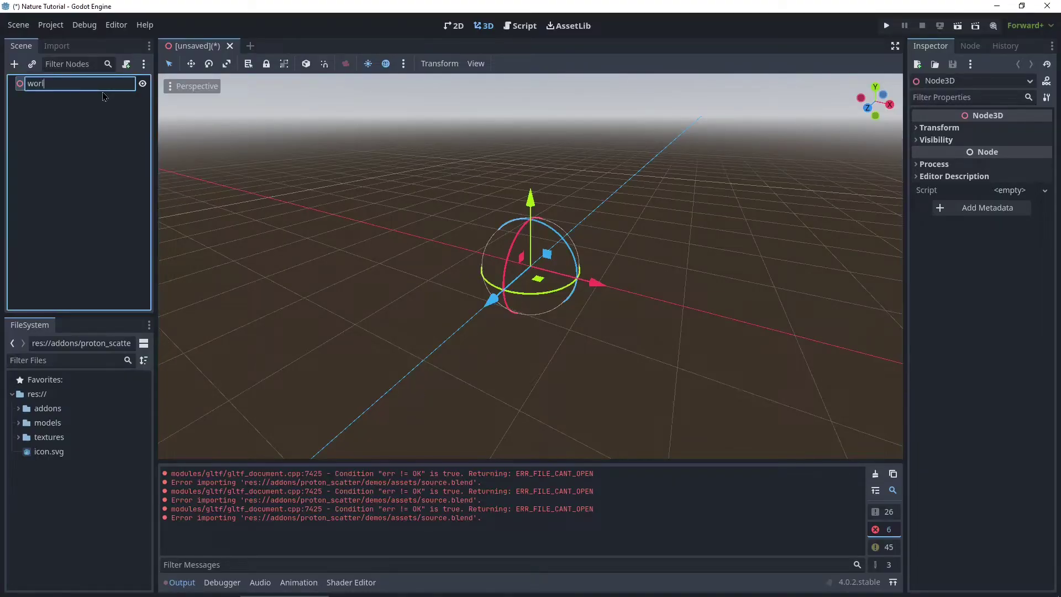
text(d)
key(Return)
Add a CSGBox3D as a child of the world node and enable Use Collision on it.
right_click(28, 90)
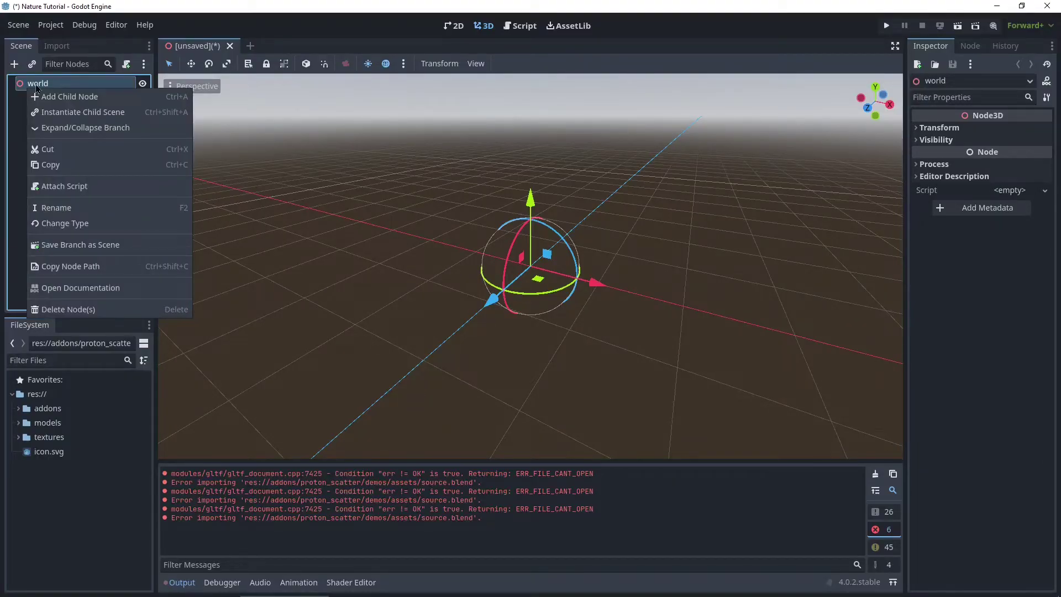
click(79, 100)
text(csg)
key(Return)
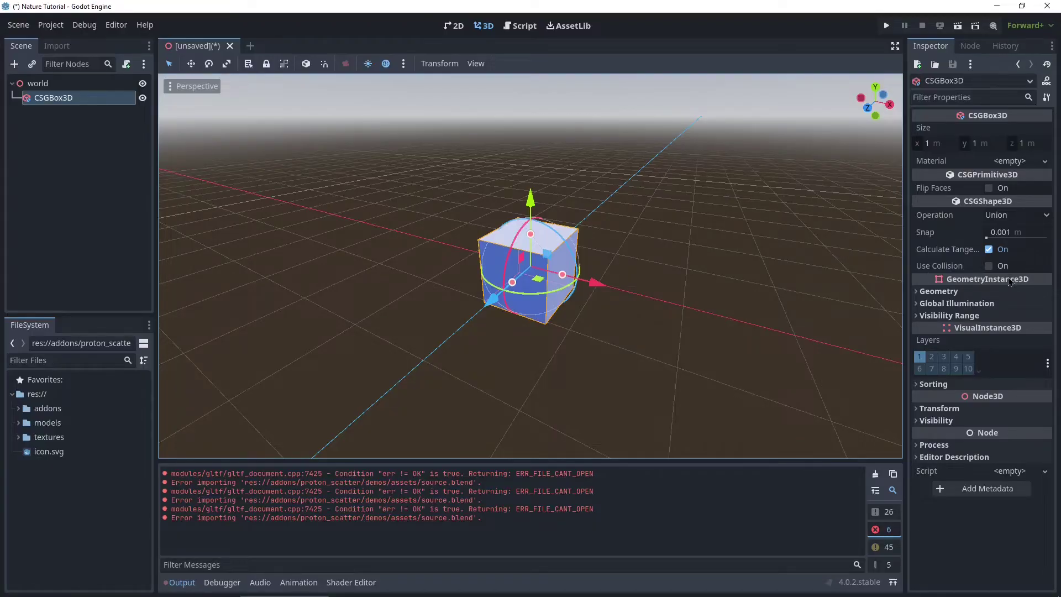
click(989, 266)
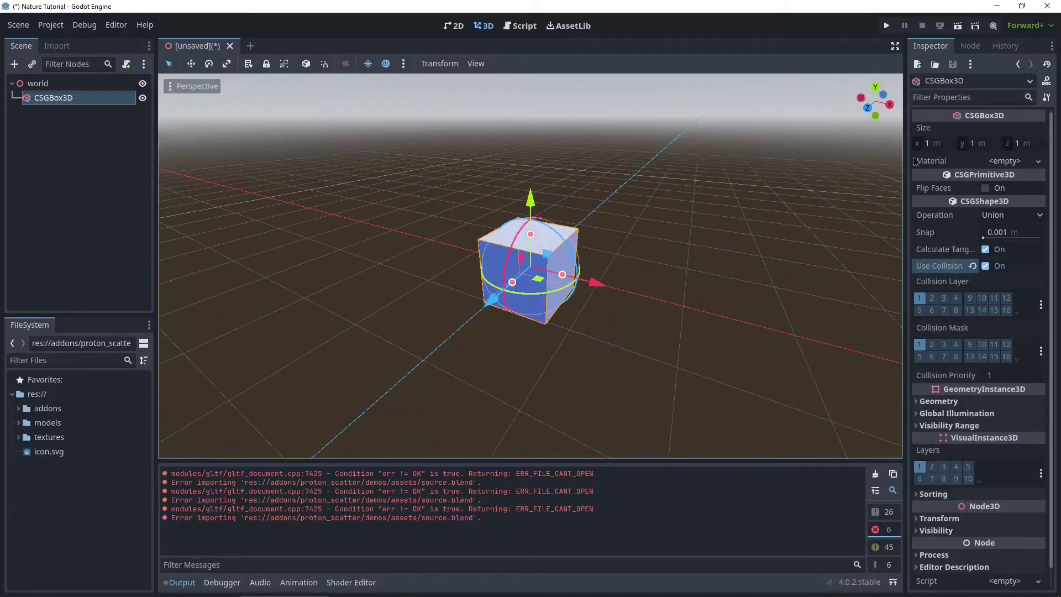
Set the CSG box's size to 30 m in both X and Z.
click(946, 145)
text(30)
key(Tab)
key(Tab)
text(30)
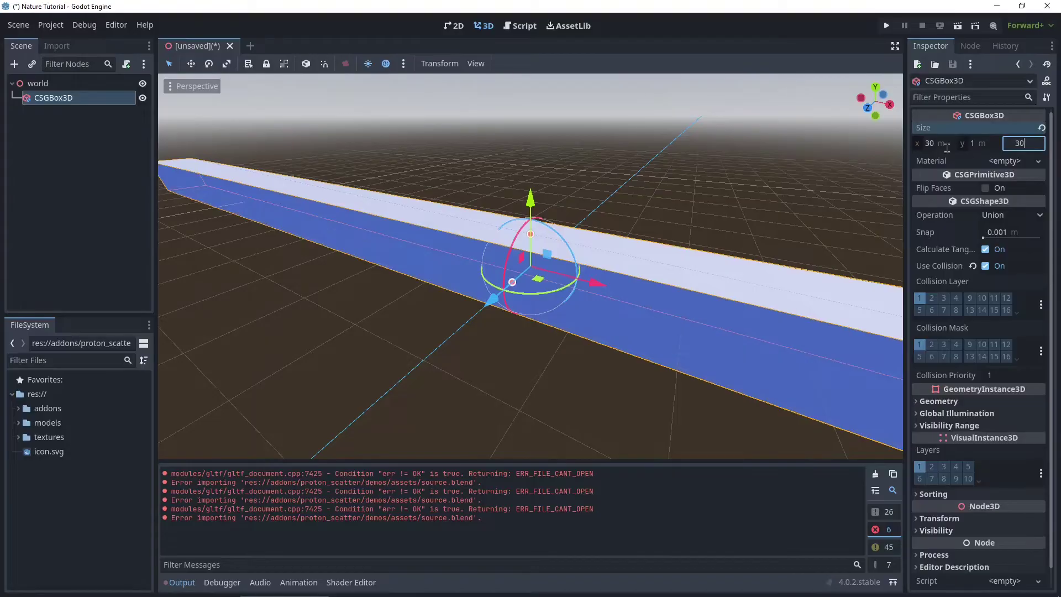
key(Return)
Lower the CSG box slightly along the Y axis and inspect the ground from several angles.
scroll(568, 268, down, 5)
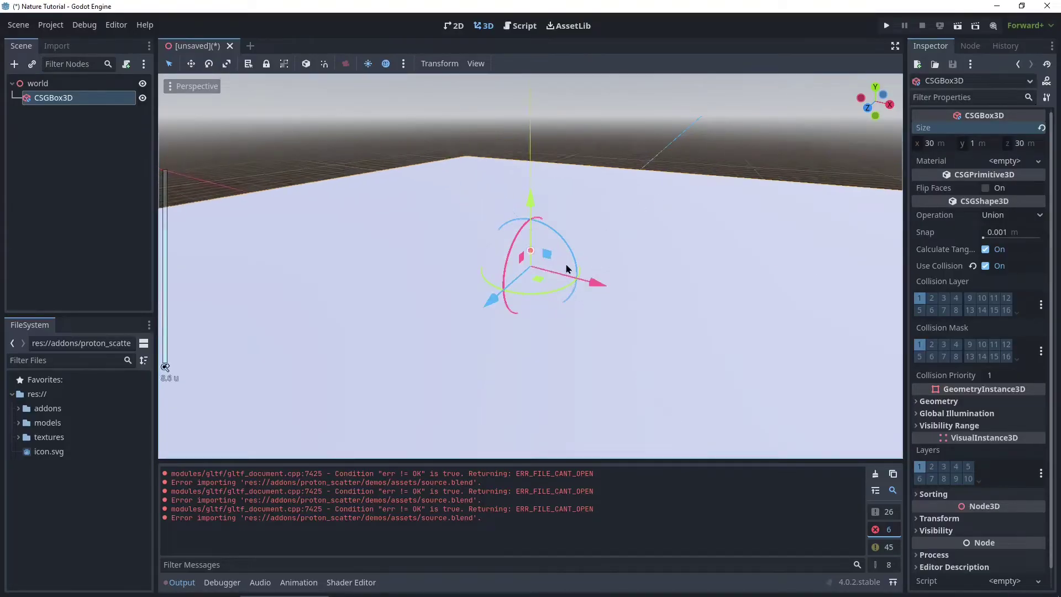
scroll(569, 269, up, 3)
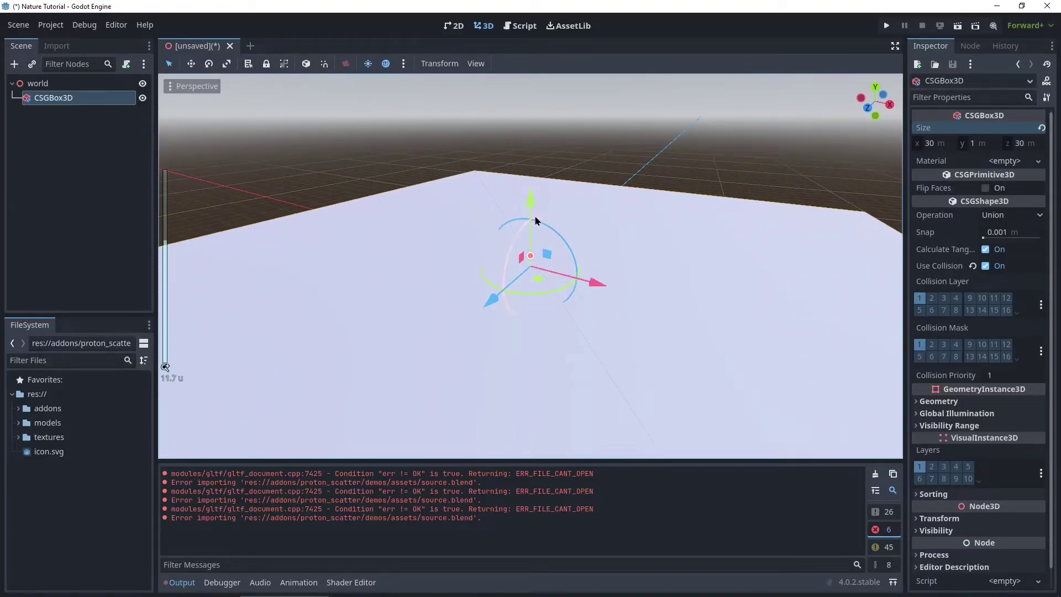
drag(530, 203, 533, 213)
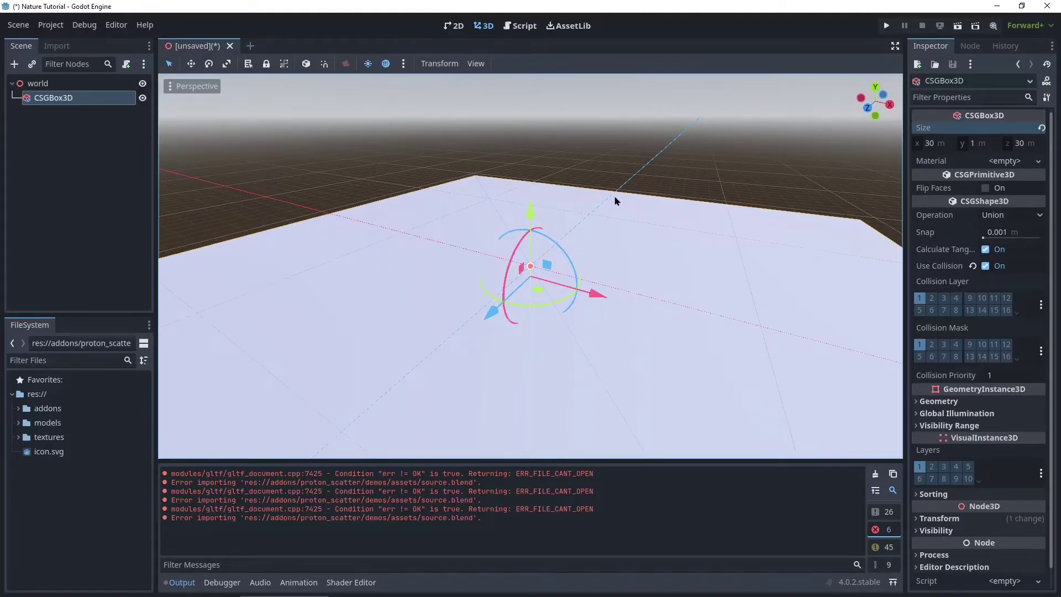
middle_drag(652, 300, 536, 327)
scroll(535, 326, up, 2)
scroll(652, 243, down, 10)
middle_drag(571, 291, 586, 231)
Save the scene as main.tscn in the project root.
key(ctrl+s)
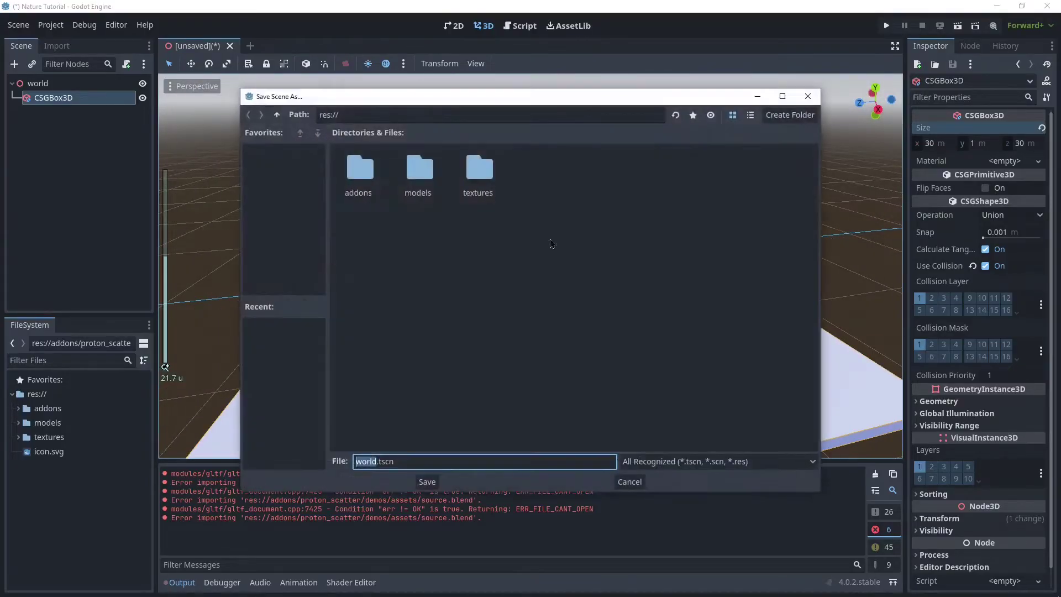
text(main)
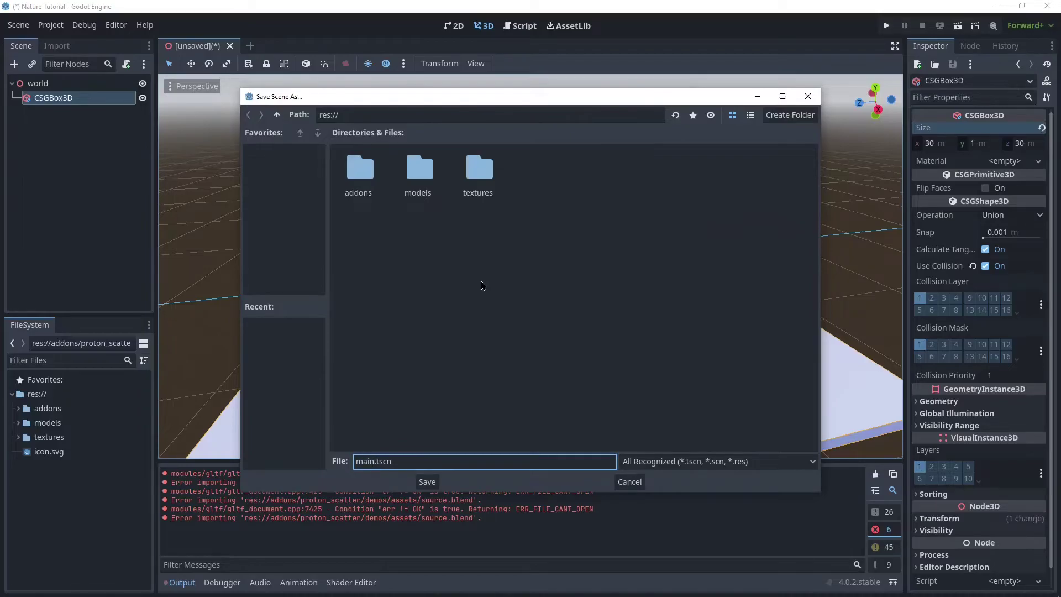
key(Return)
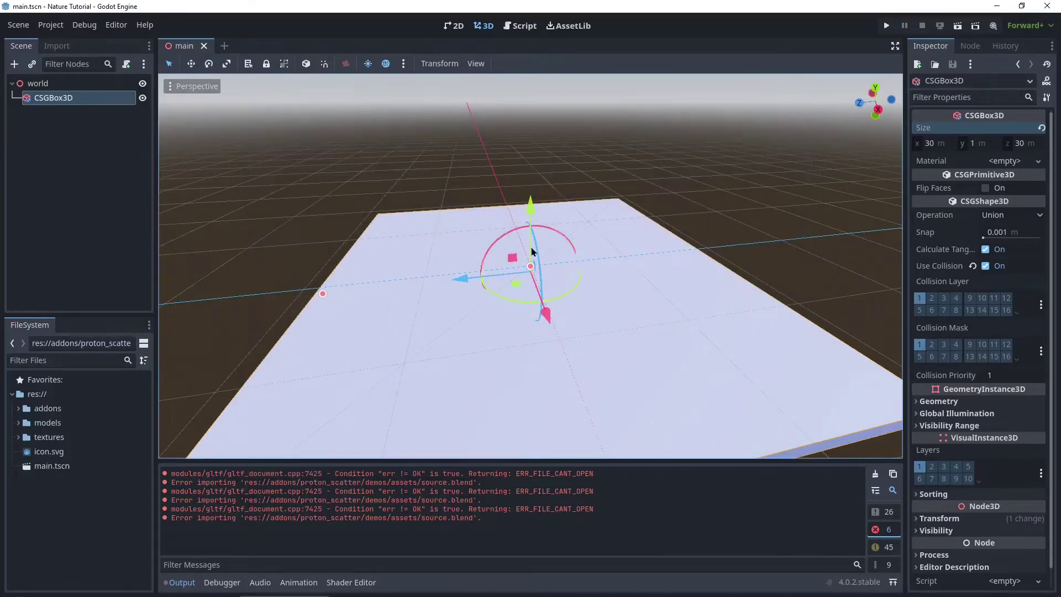
click(445, 195)
click(432, 239)
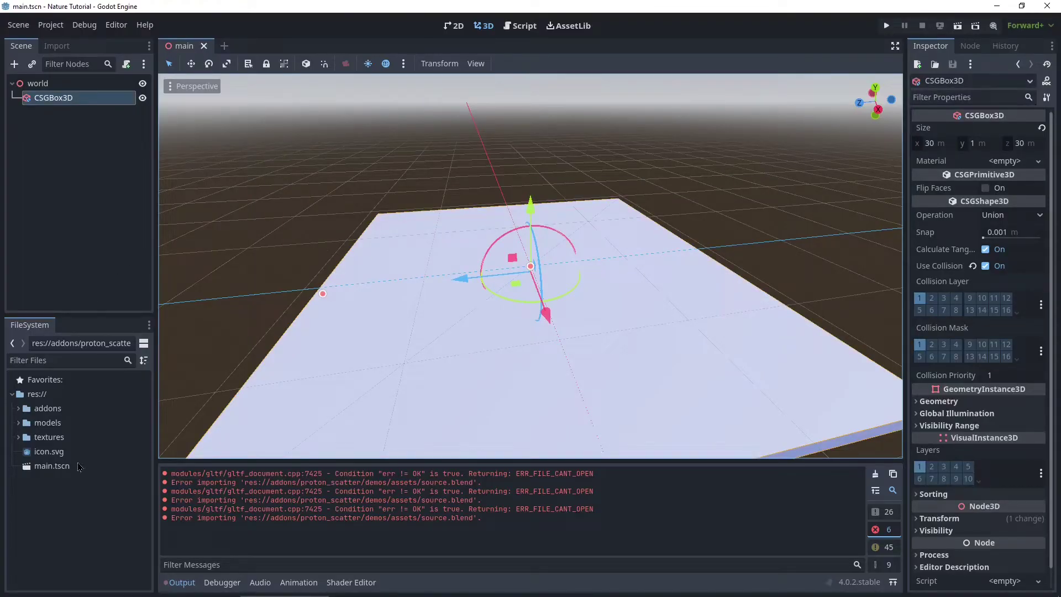
Create a new folder named materials in the project root.
right_click(46, 496)
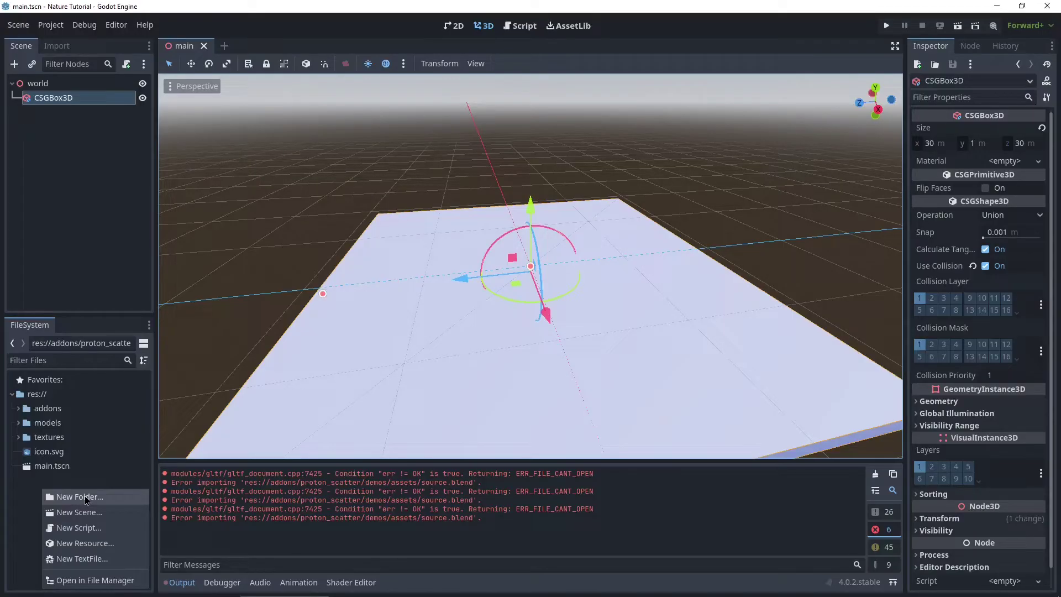
click(86, 497)
text(materials)
key(Return)
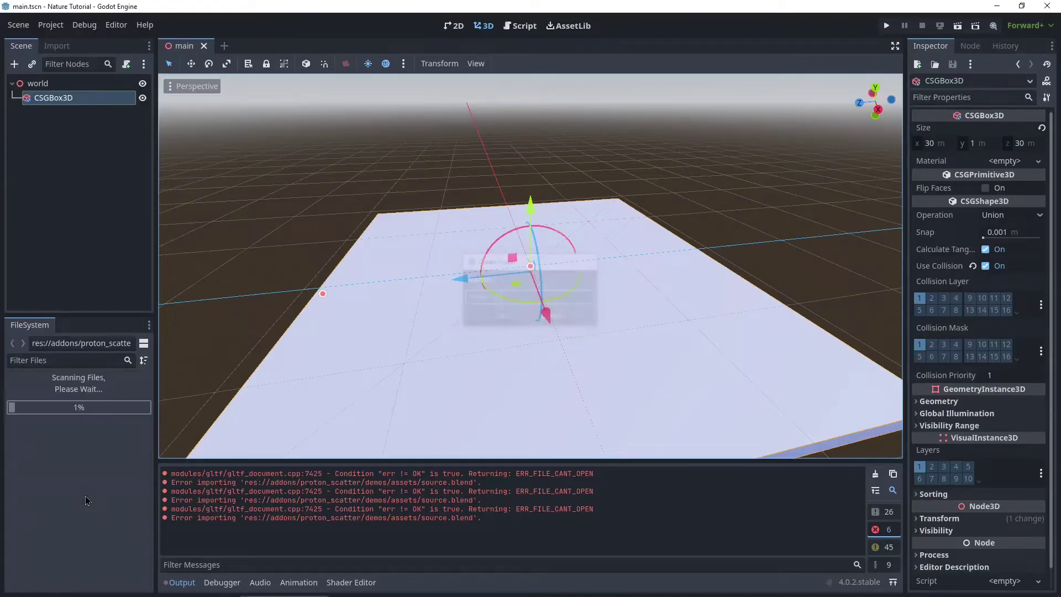
Create a StandardMaterial3D saved as grass.tres in the materials folder and apply it to the CSG box in the viewport.
right_click(34, 432)
mouse_move(65, 570)
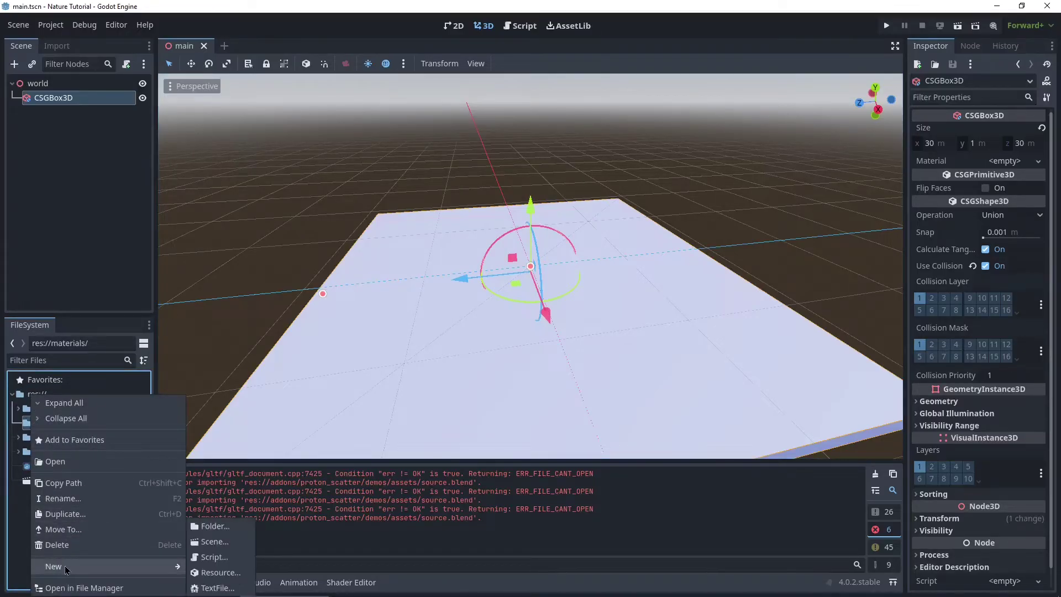
click(221, 572)
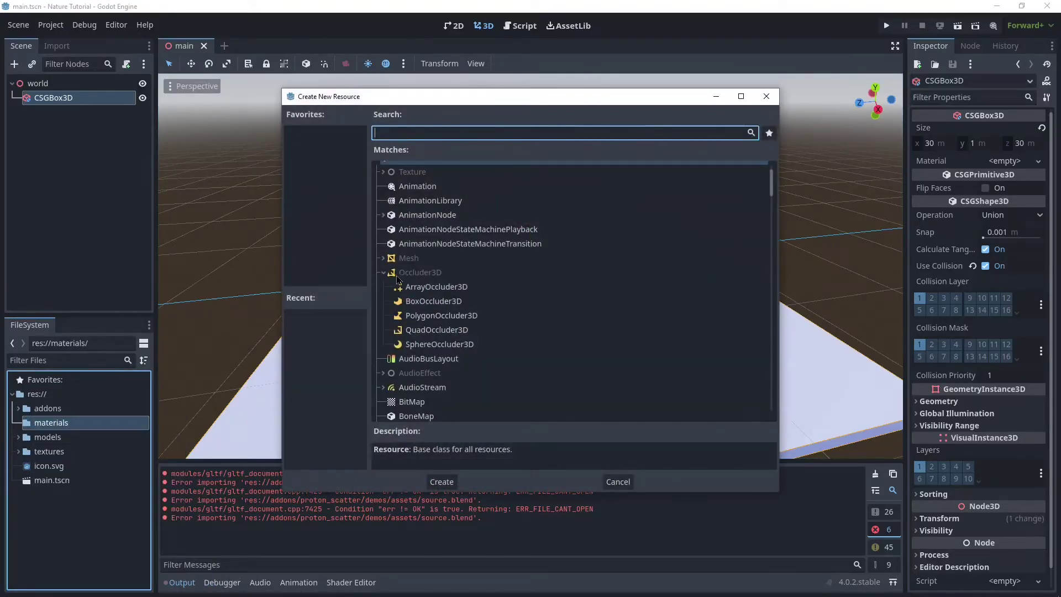
text(sta)
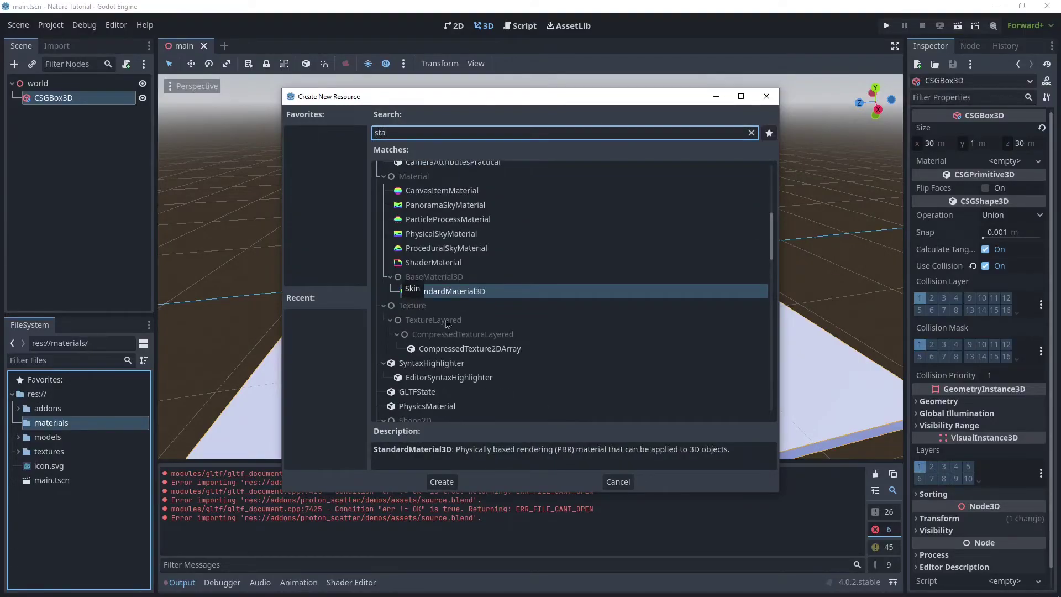
click(501, 293)
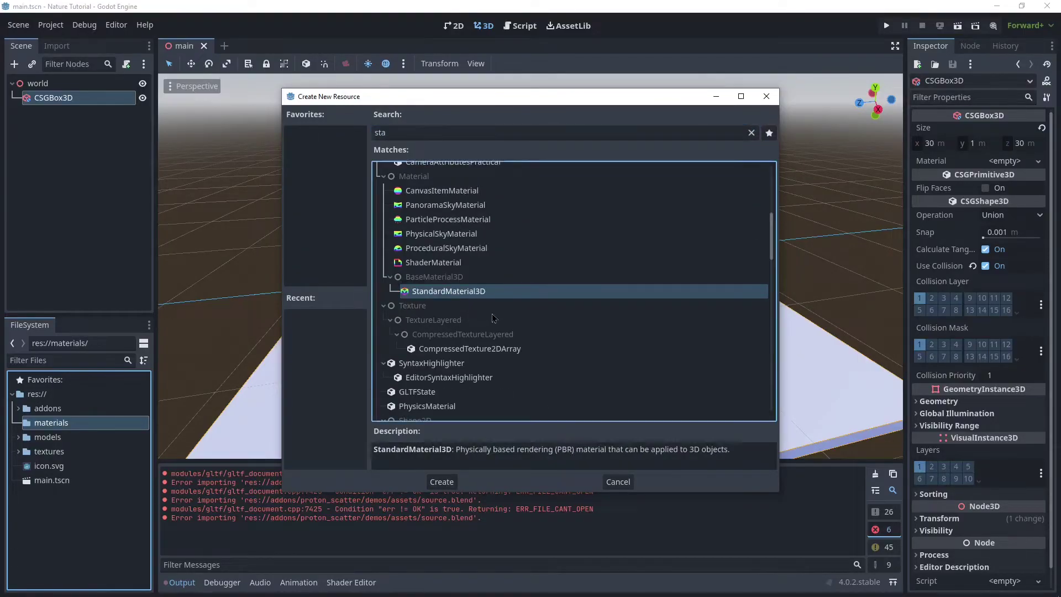
double_click(416, 291)
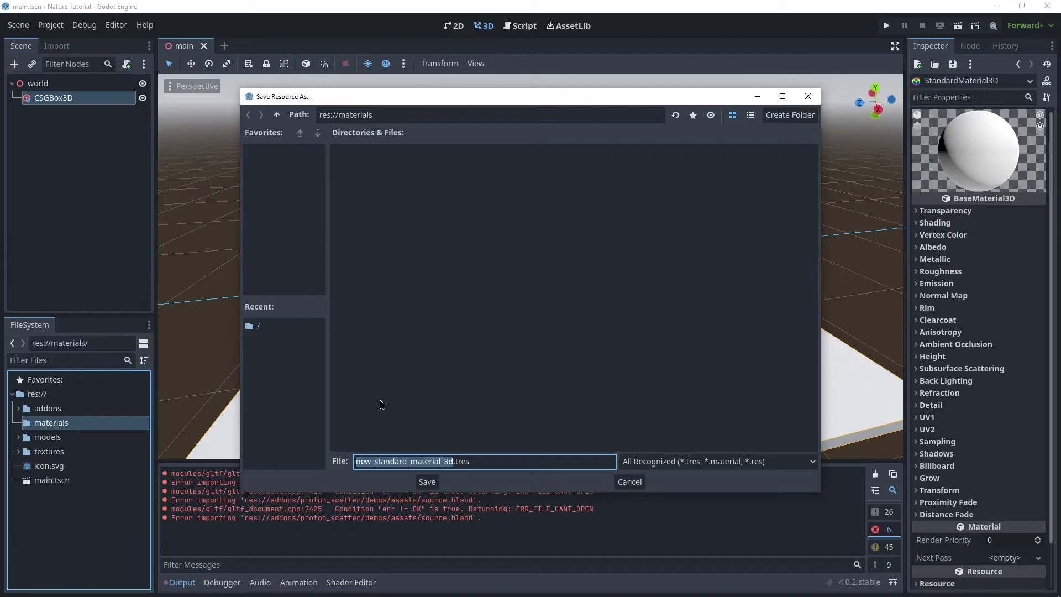
text(grass)
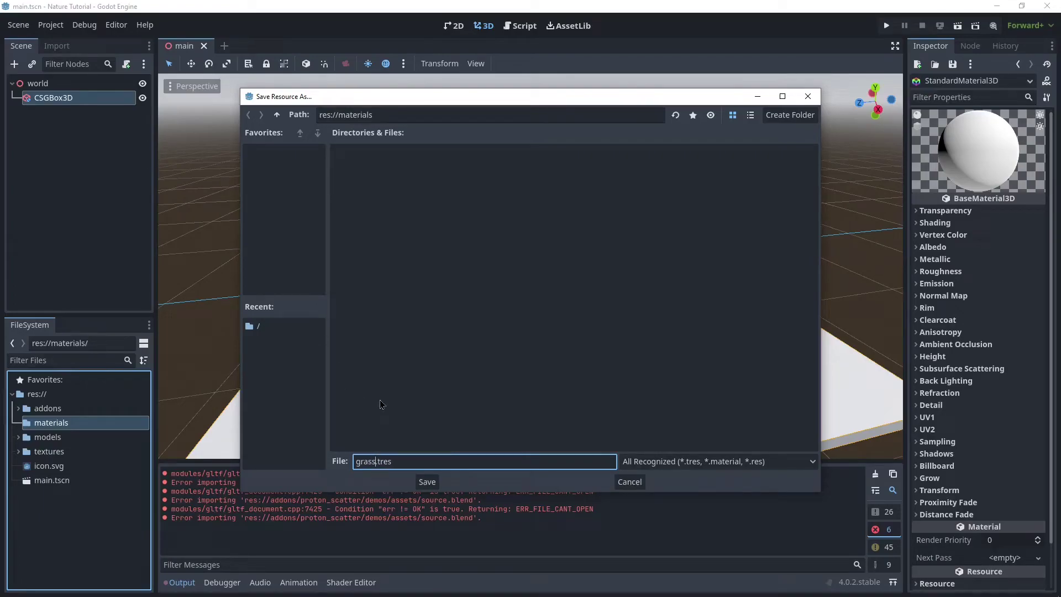
key(Return)
click(19, 423)
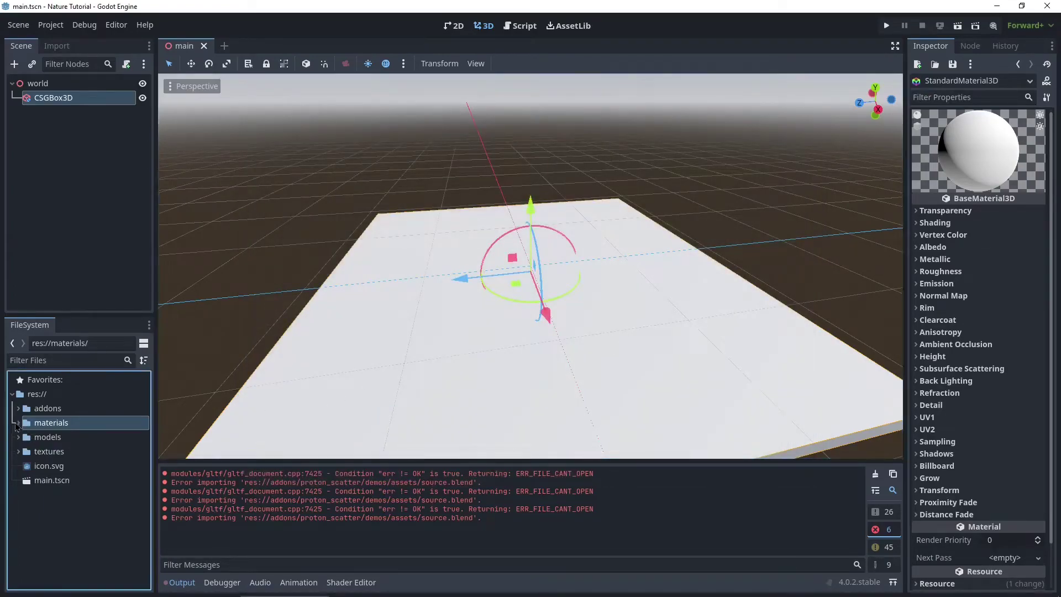
drag(36, 442, 445, 320)
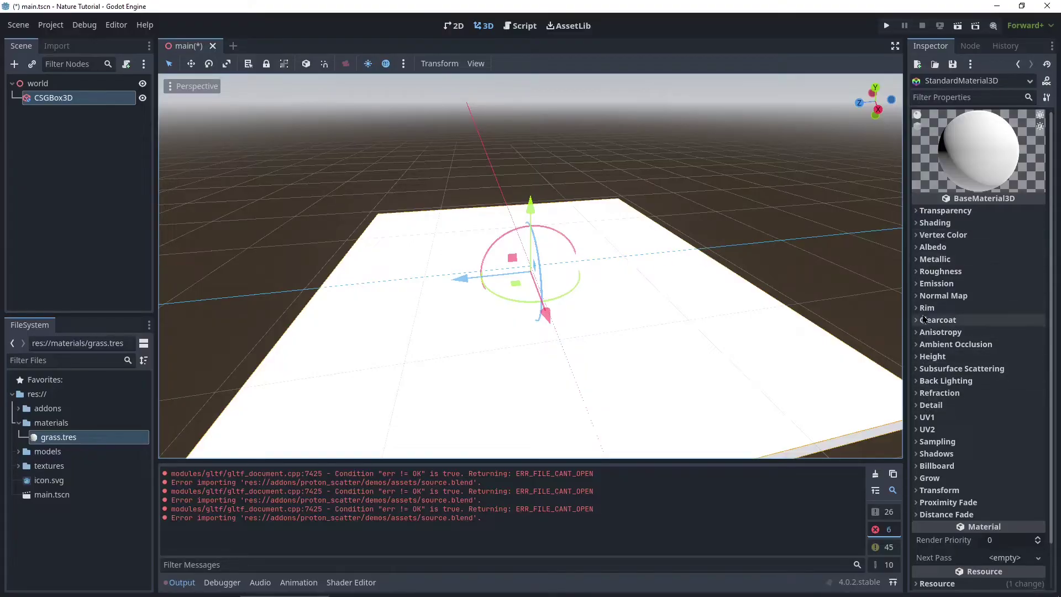
Load textures/grass/coast_sand_rocks_02_diff_1k.png as the albedo texture of the grass material.
click(934, 247)
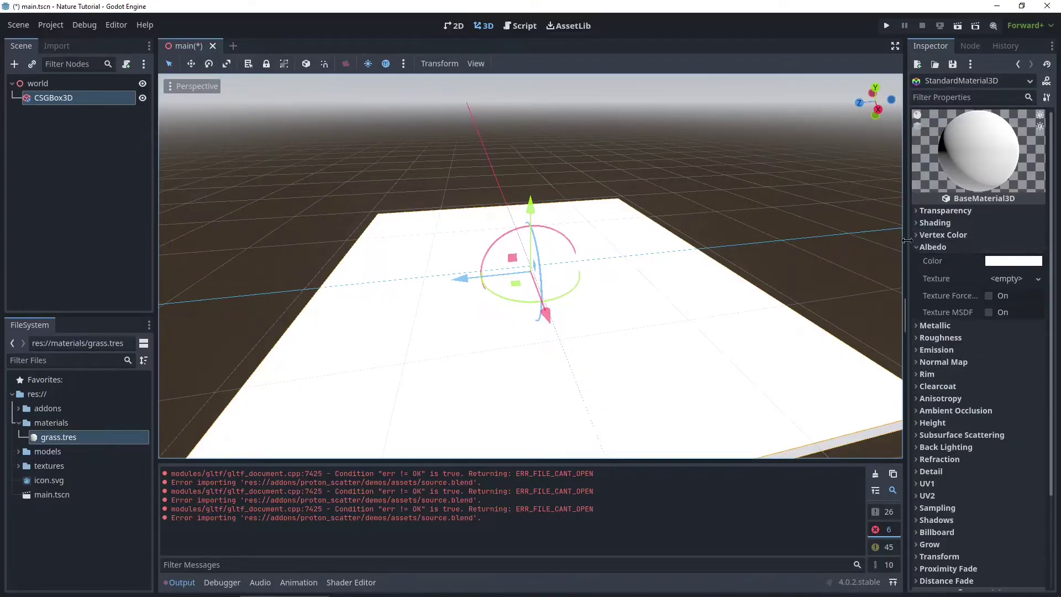
click(1015, 279)
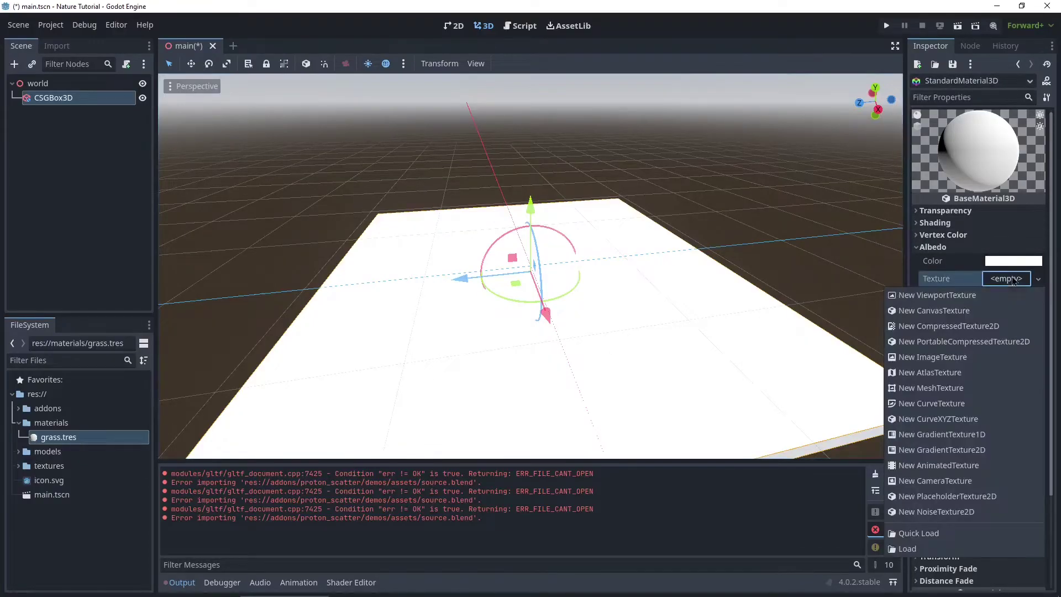
click(911, 534)
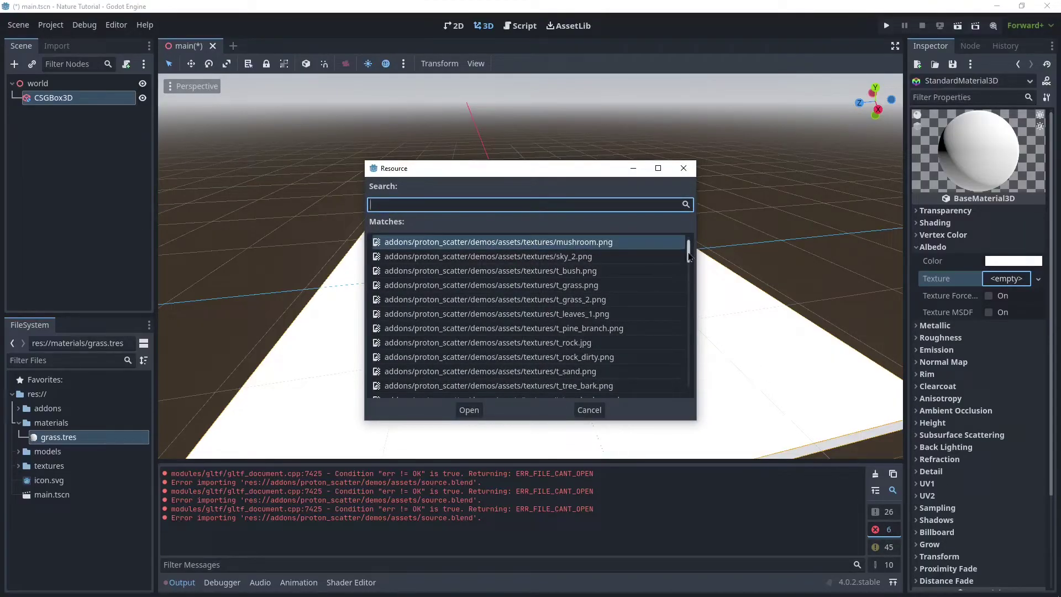
drag(688, 255, 682, 380)
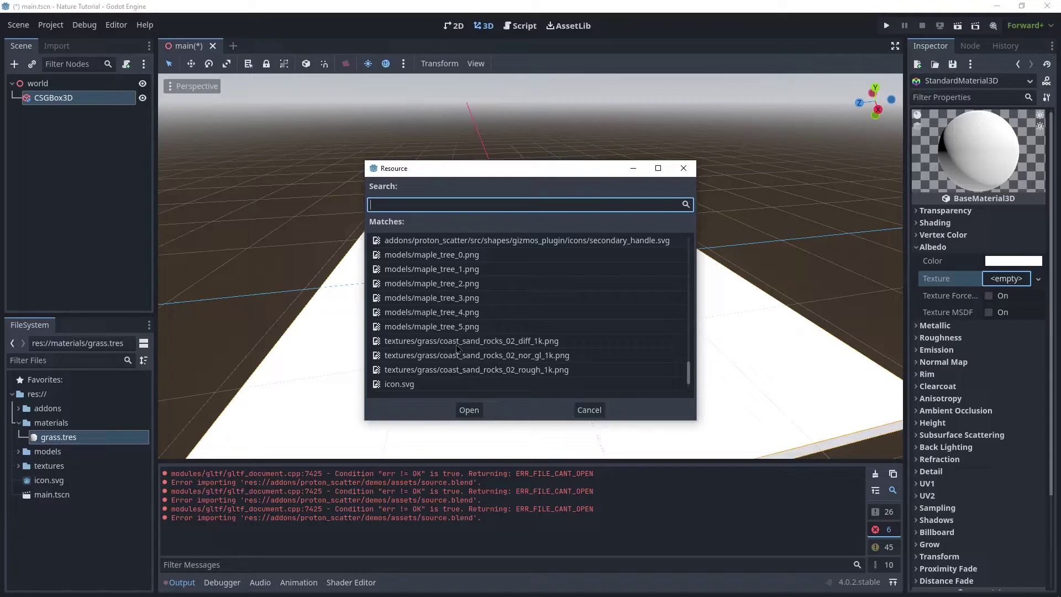
click(553, 345)
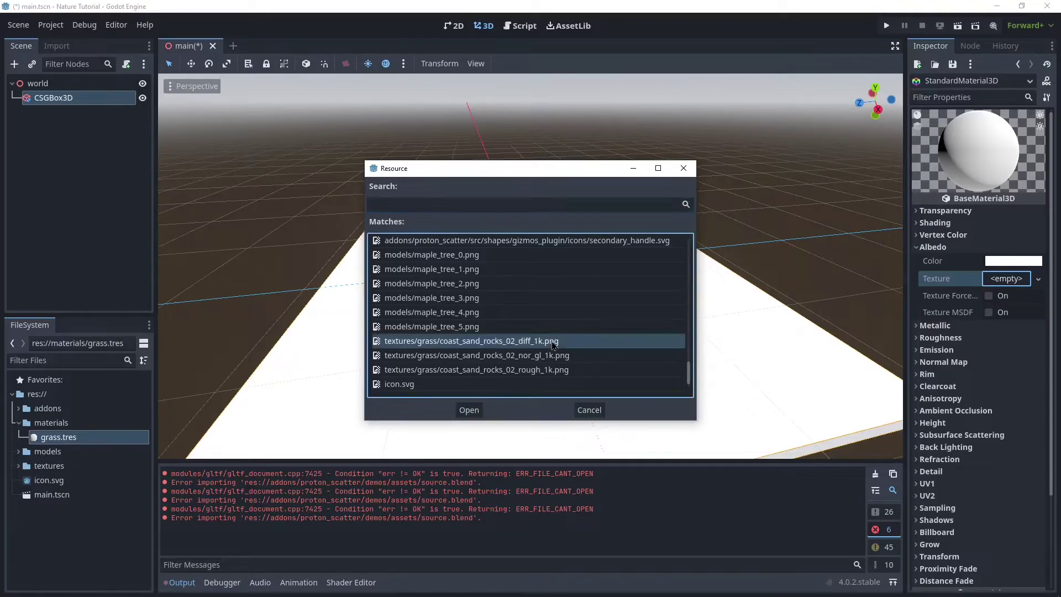
click(460, 408)
scroll(519, 402, up, 5)
scroll(515, 393, up, 3)
middle_drag(515, 394, 551, 390)
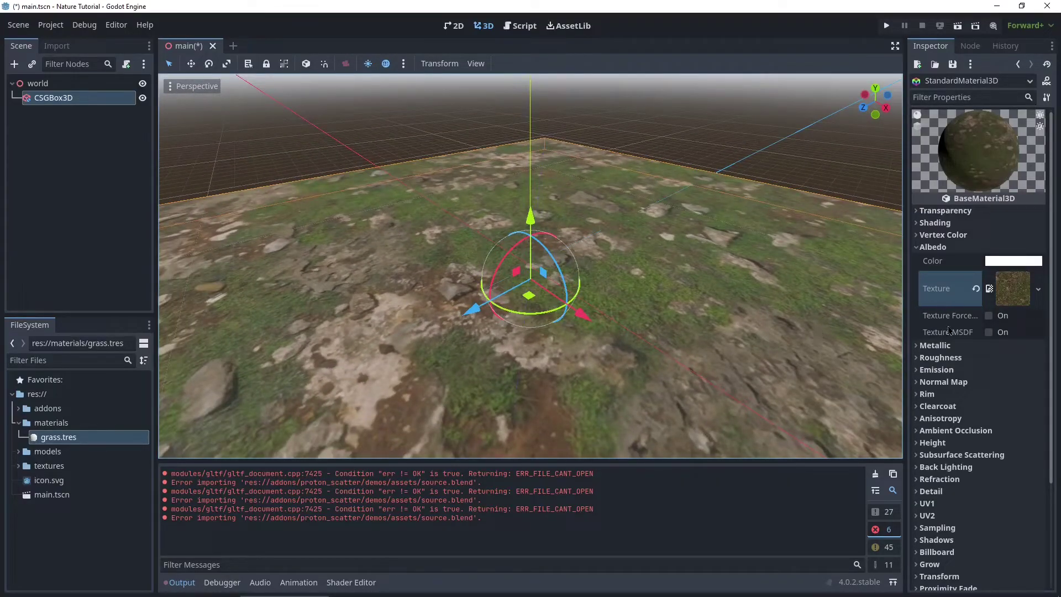
Load textures/grass/coast_sand_rocks_02_rough_1k.png as the roughness texture of the grass material.
scroll(978, 306, down, 2)
click(963, 298)
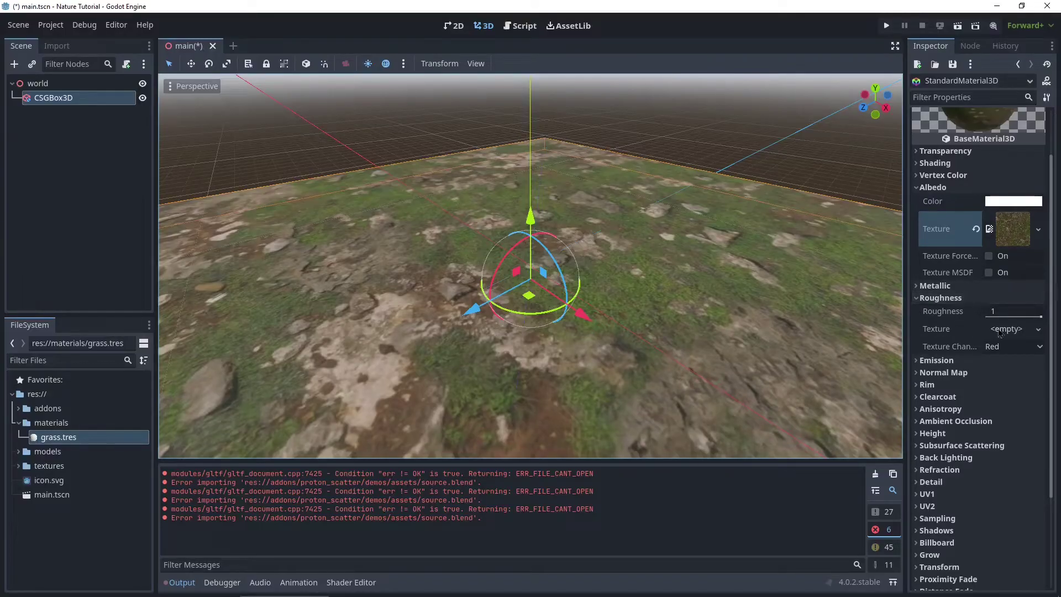
click(1025, 332)
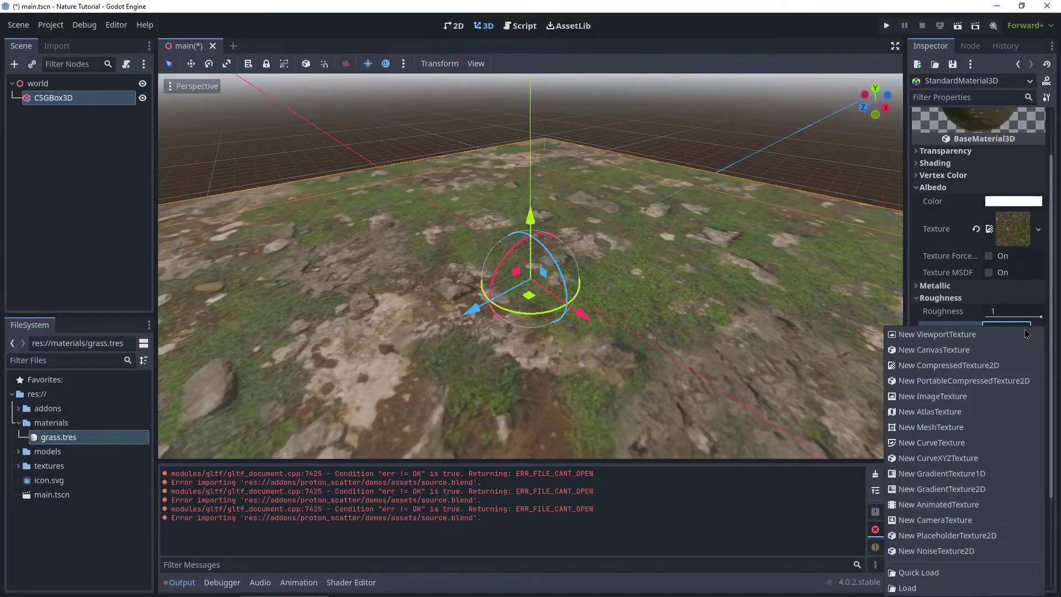
click(911, 573)
scroll(541, 266, down, 5)
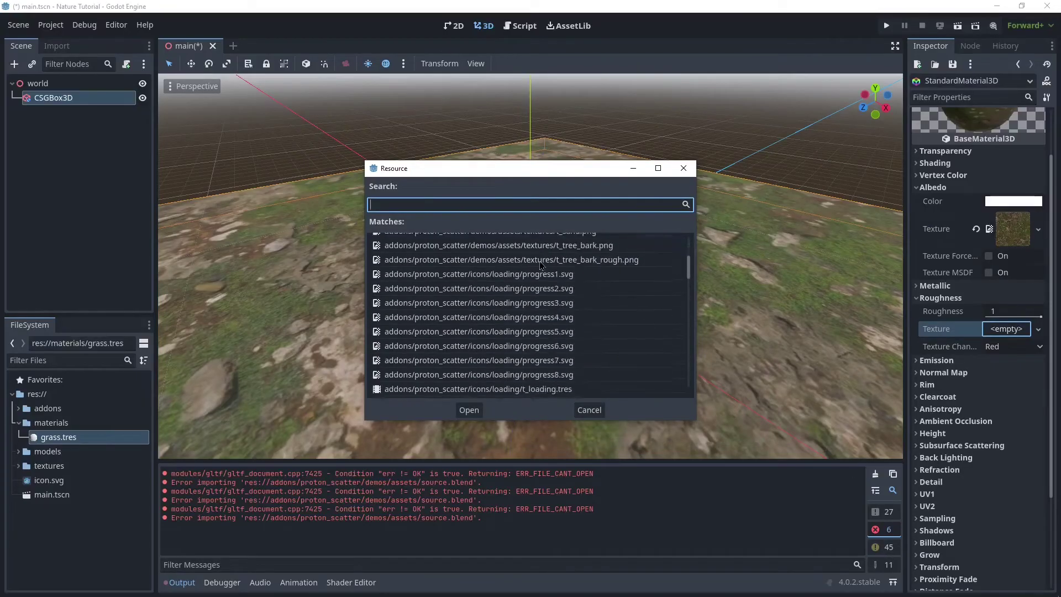
scroll(541, 266, down, 10)
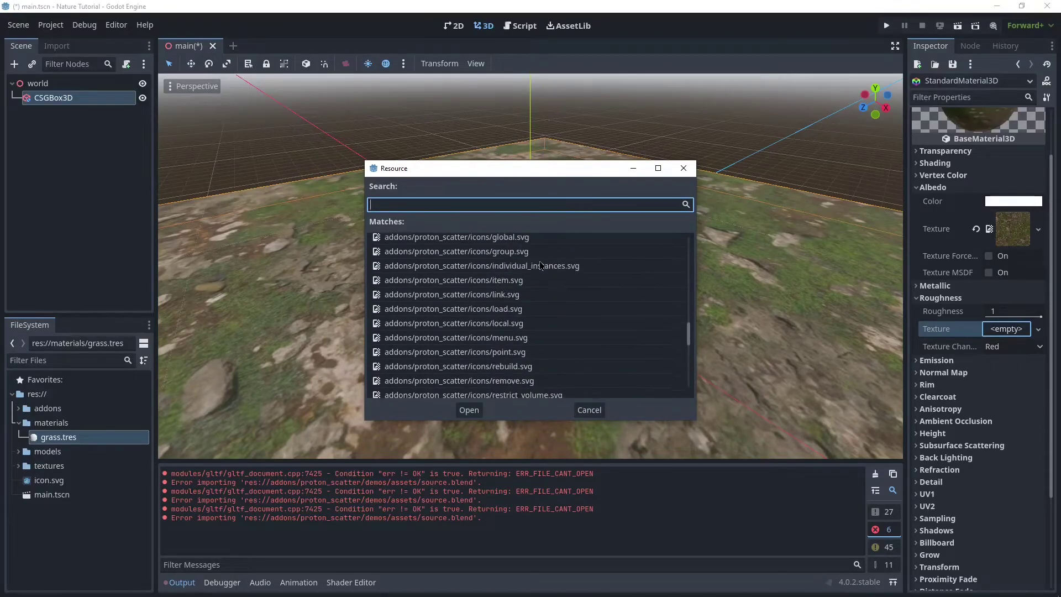
scroll(541, 266, down, 10)
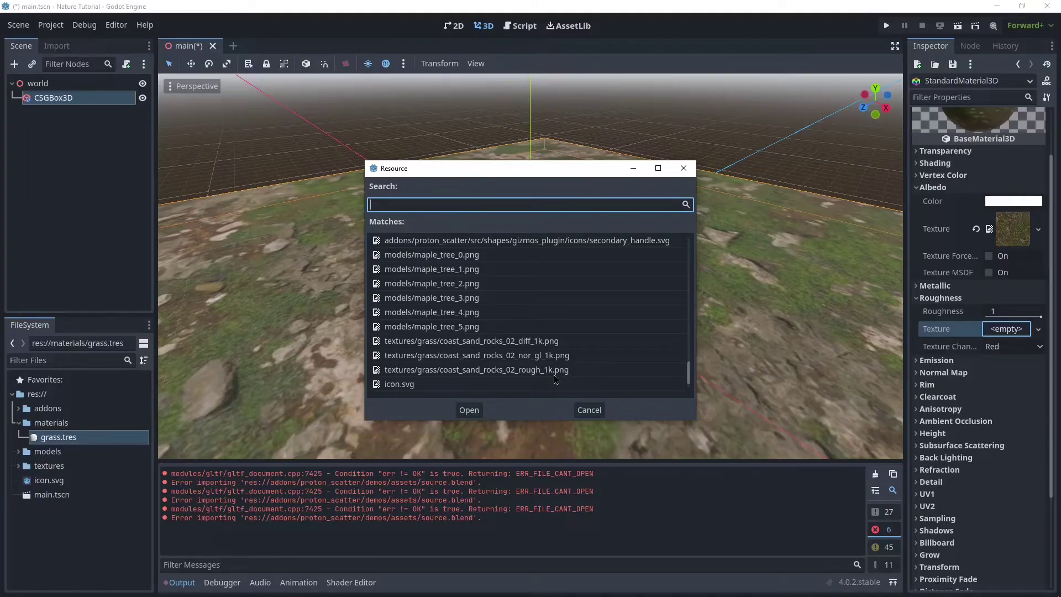
click(573, 375)
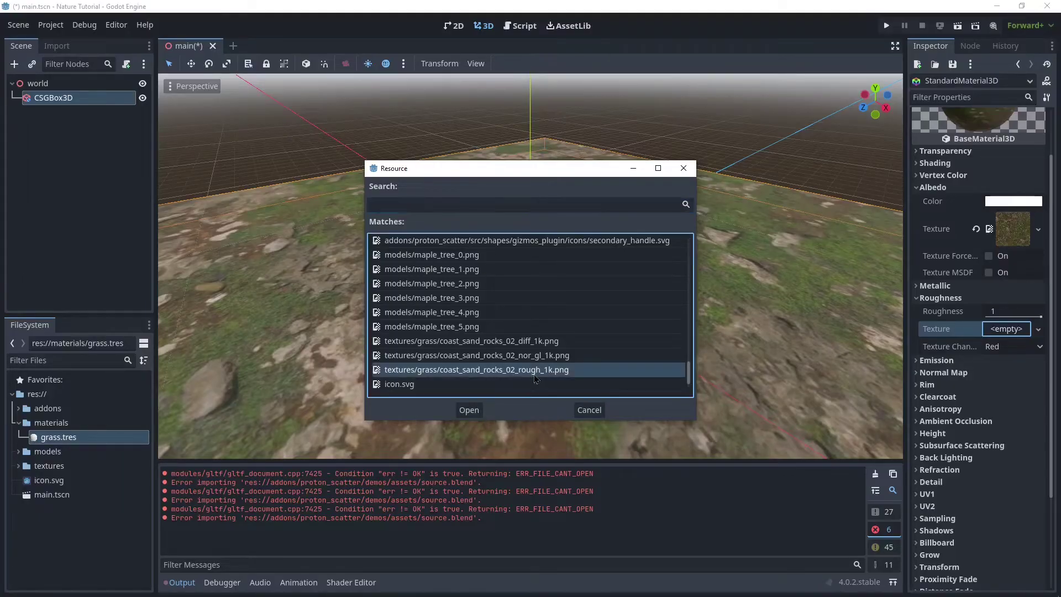
click(473, 408)
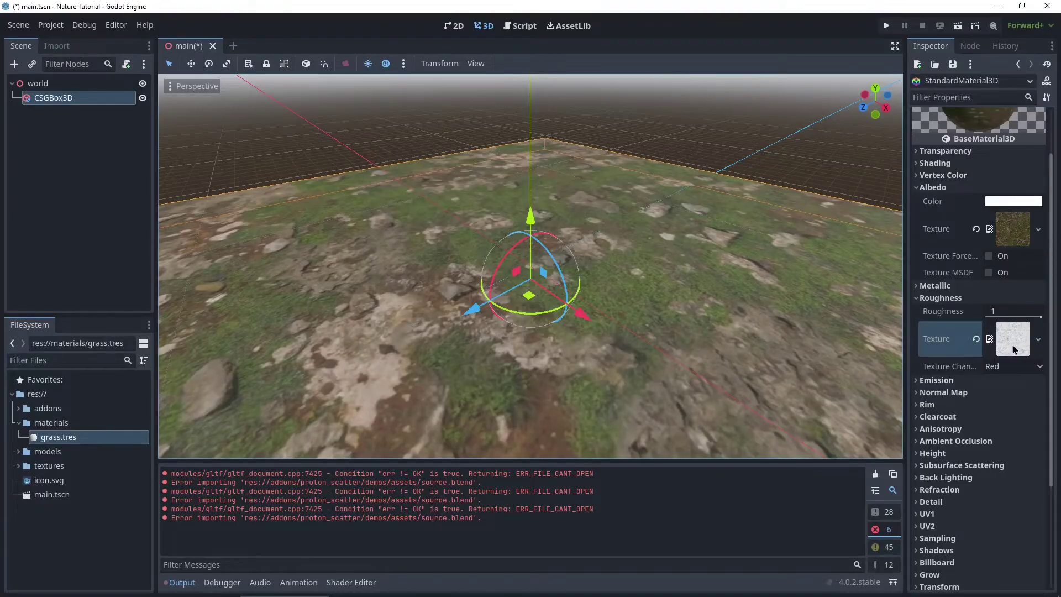
Set the roughness texture channel of the grass material to Gray.
click(992, 368)
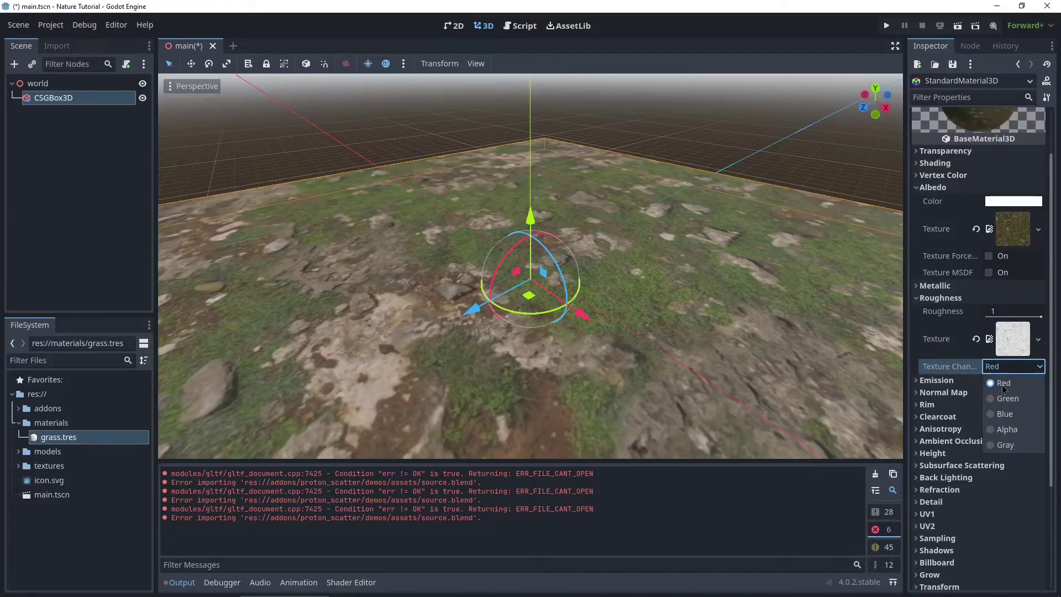
click(1005, 445)
middle_drag(779, 368, 803, 337)
scroll(757, 307, up, 2)
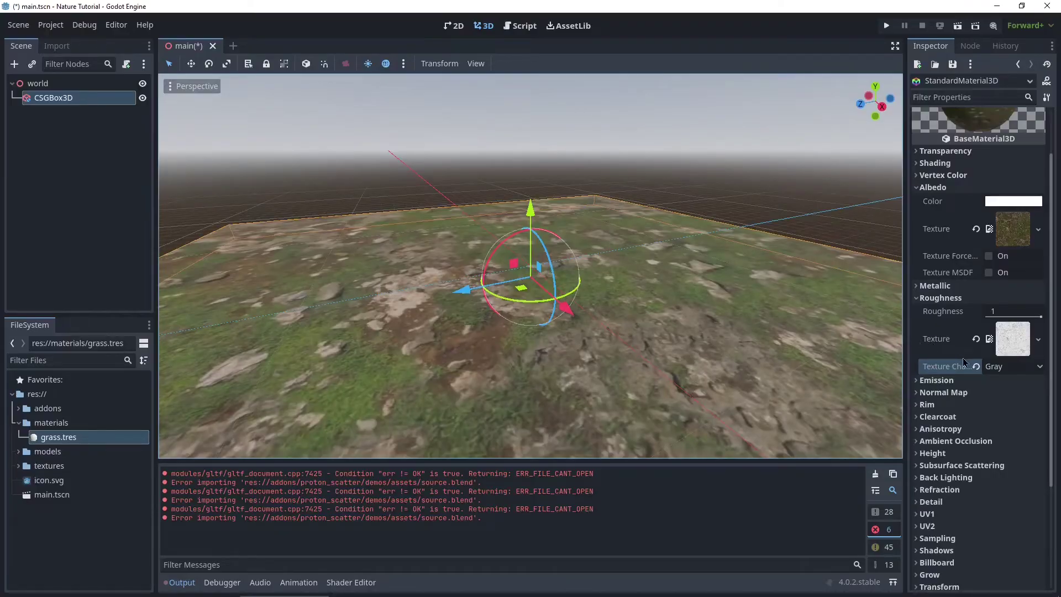
Enable the normal map on the grass material and load textures/grass/coast_sand_rocks_02_nor_gl_1k.png as its texture.
scroll(939, 369, down, 2)
click(920, 332)
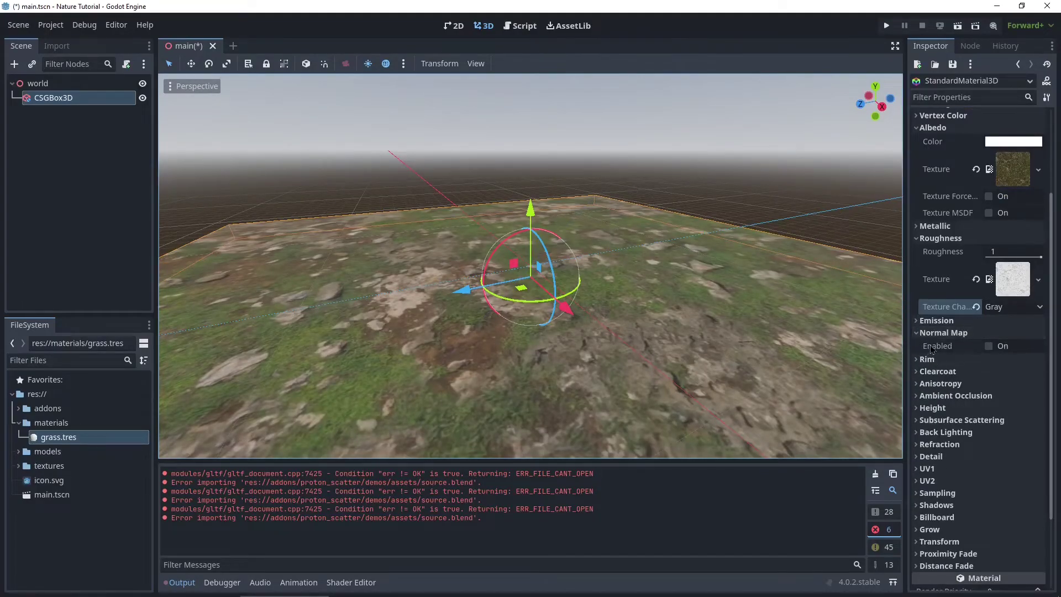
click(994, 350)
click(989, 347)
click(1001, 383)
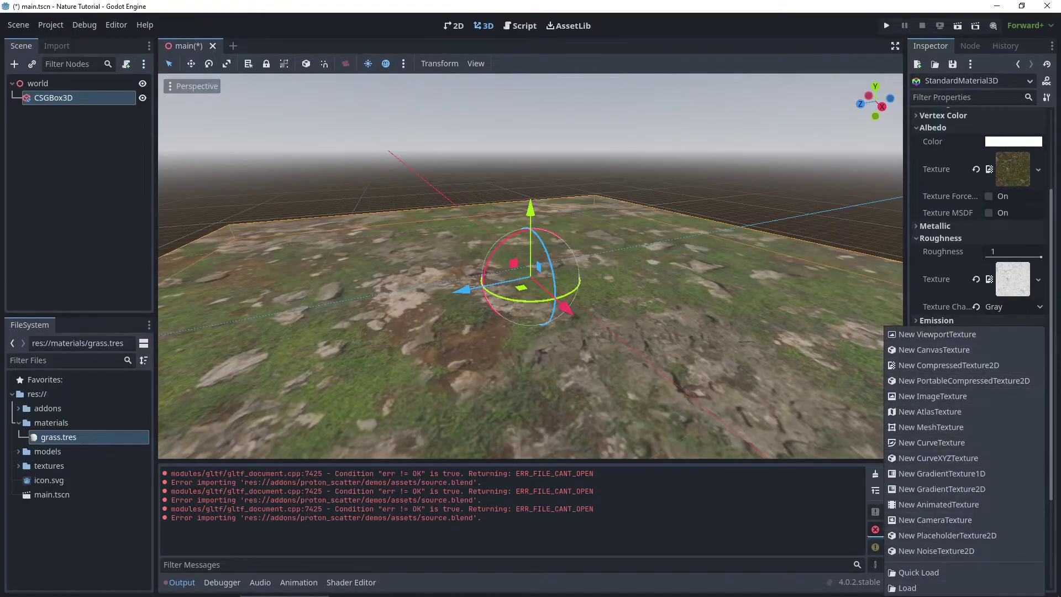
click(918, 573)
scroll(669, 321, down, 3)
drag(689, 260, 676, 386)
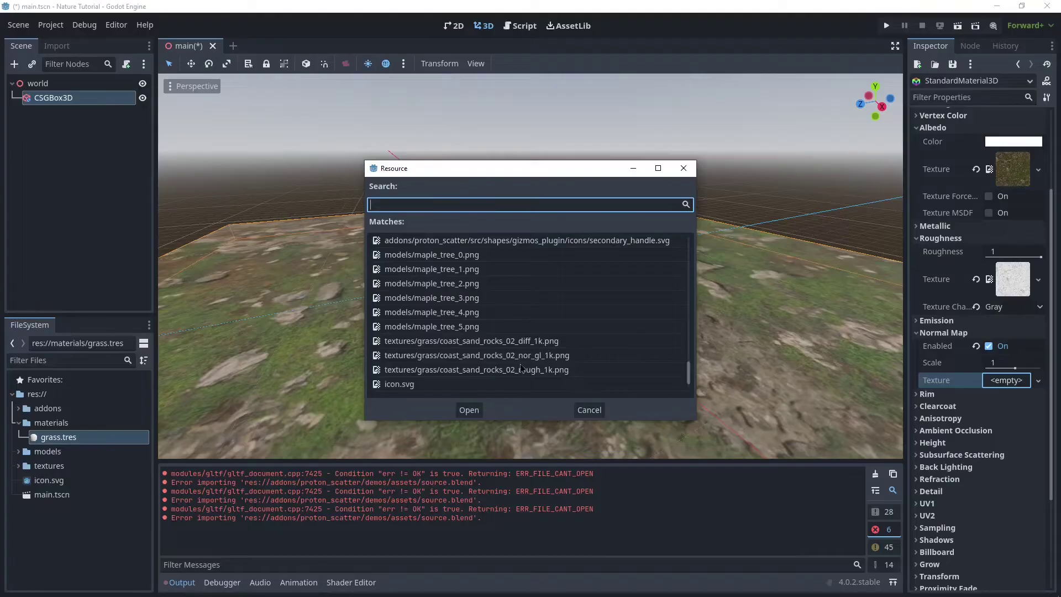
click(540, 356)
click(469, 411)
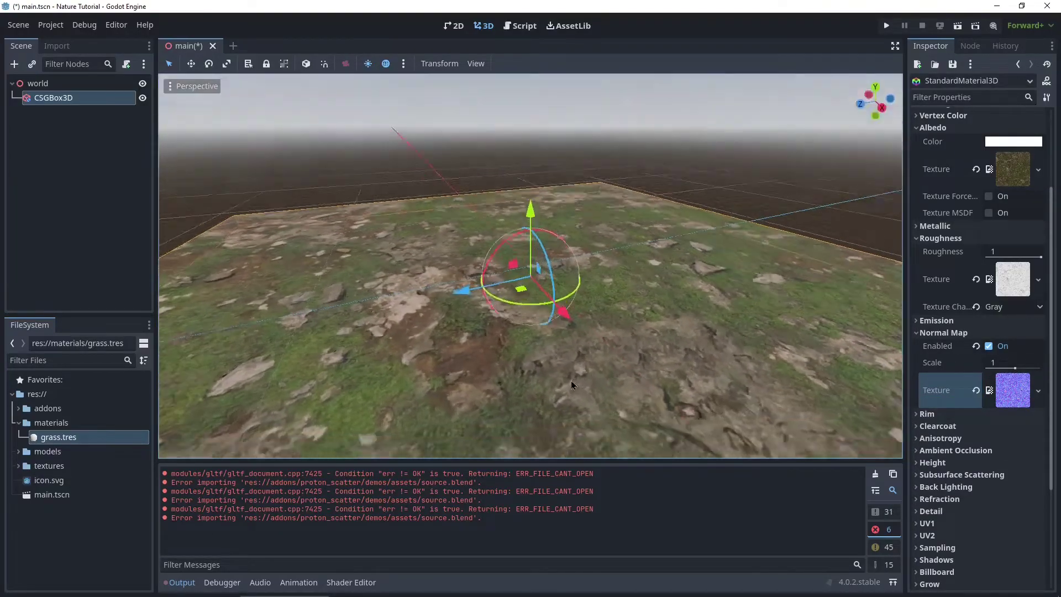
Examine the textured ground and the material preview from several angles and distances.
middle_drag(572, 380, 793, 309)
scroll(793, 309, up, 2)
scroll(955, 272, up, 3)
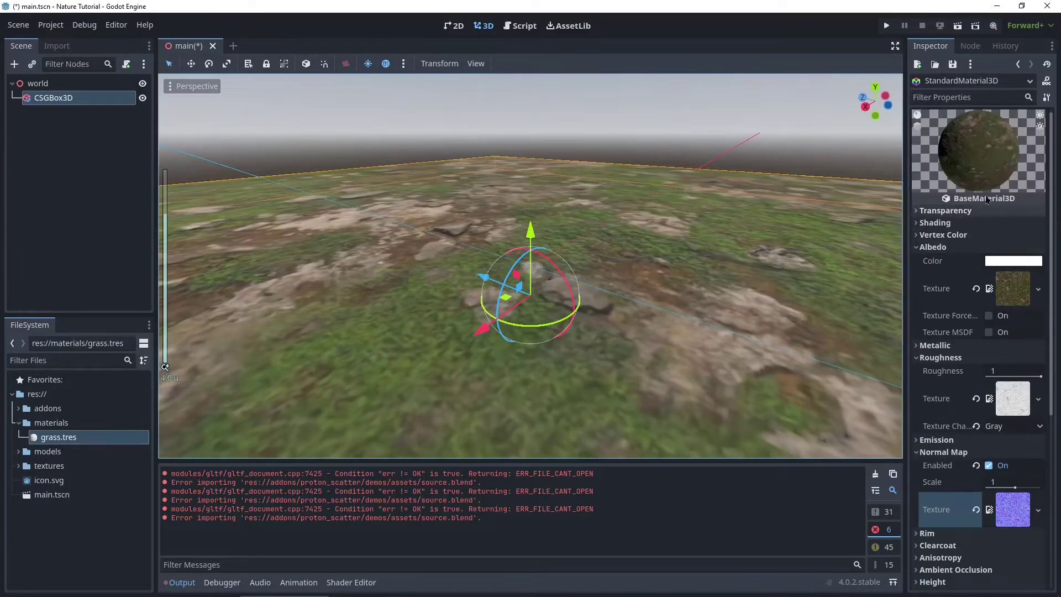
mouse_move(957, 179)
mouse_down()
mouse_move(1027, 180)
mouse_move(1005, 155)
mouse_move(961, 161)
mouse_move(951, 142)
mouse_move(957, 164)
mouse_move(1009, 158)
mouse_move(978, 152)
mouse_move(967, 171)
mouse_up()
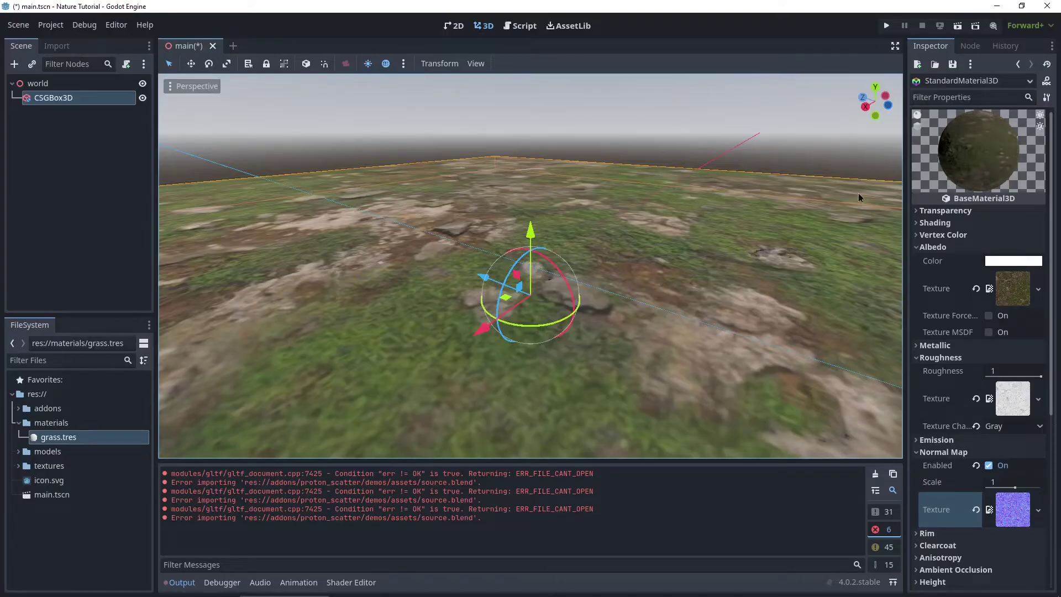
scroll(704, 228, down, 10)
middle_drag(649, 226, 691, 243)
scroll(691, 243, down, 2)
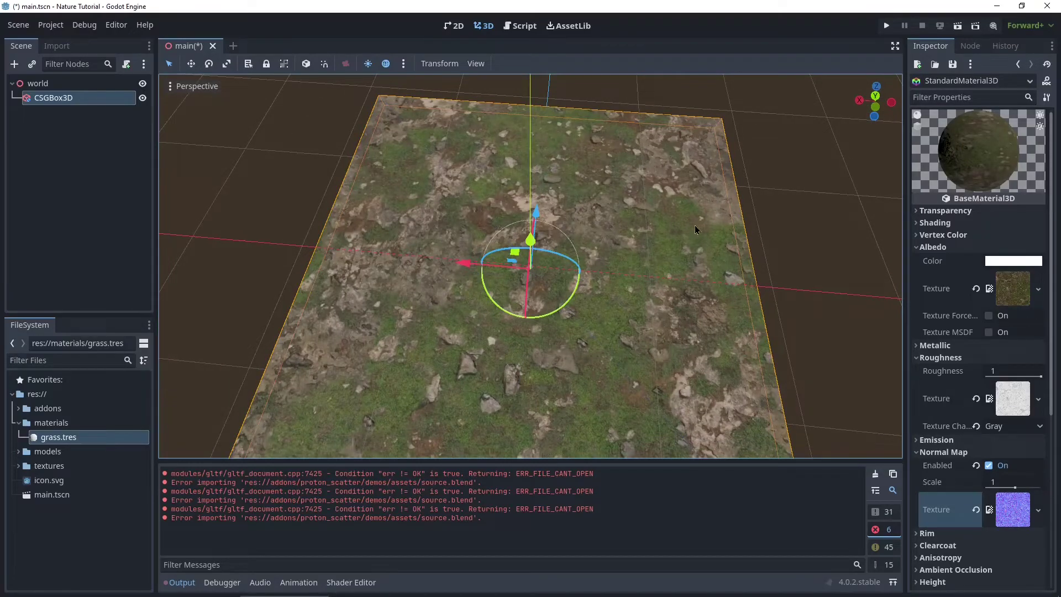
scroll(691, 235, up, 10)
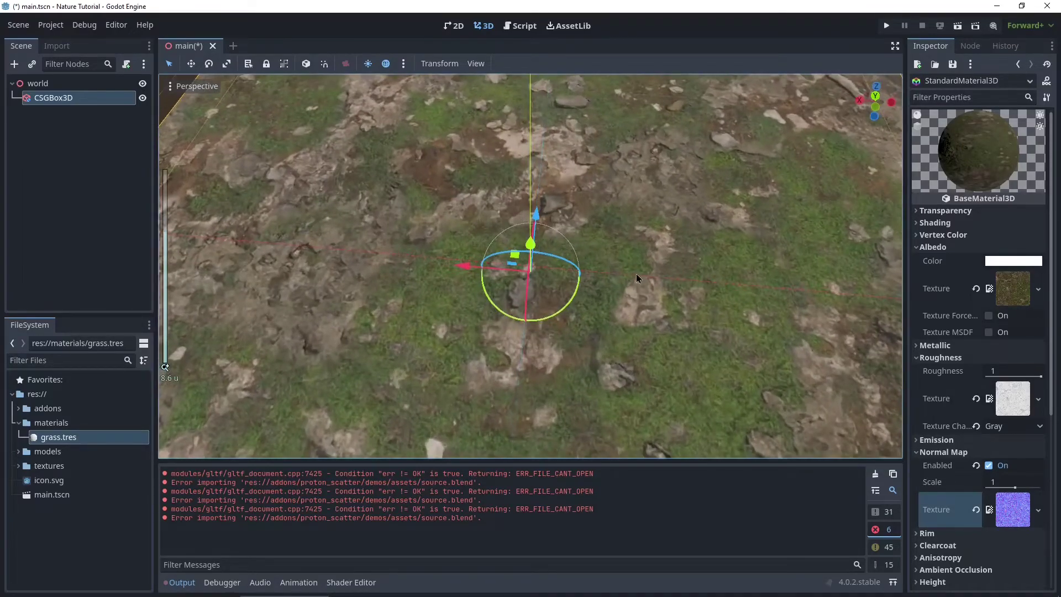
middle_drag(690, 236, 665, 201)
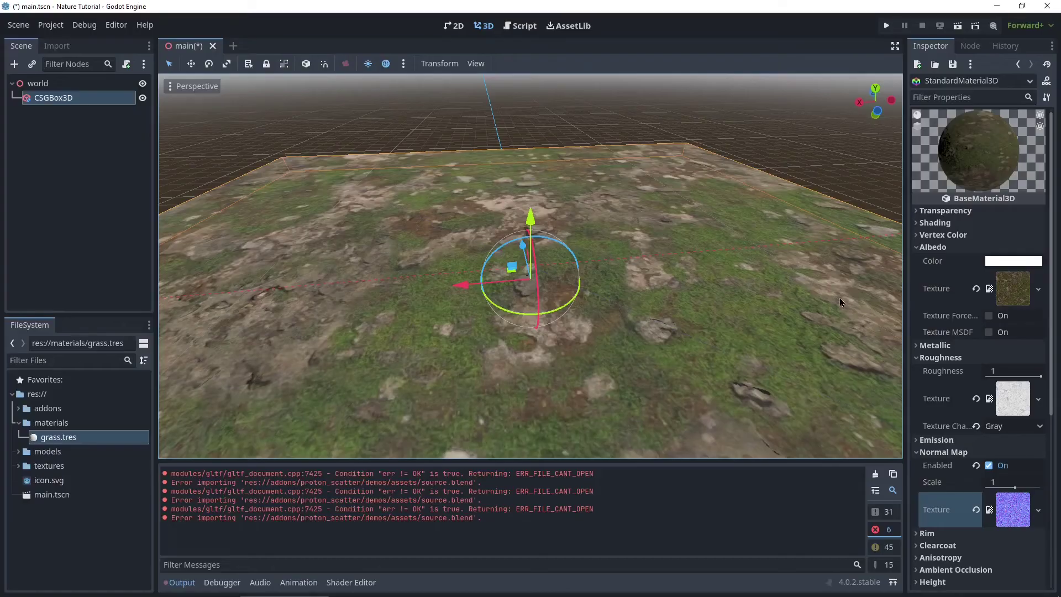
Enable triplanar mapping for UV1 on the grass material.
scroll(963, 321, down, 5)
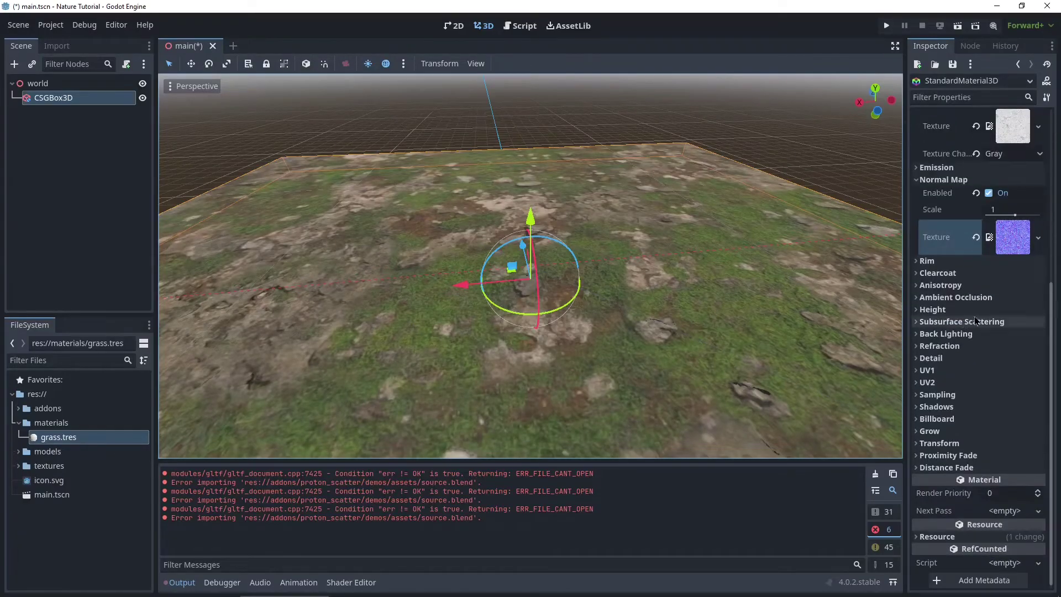
click(938, 375)
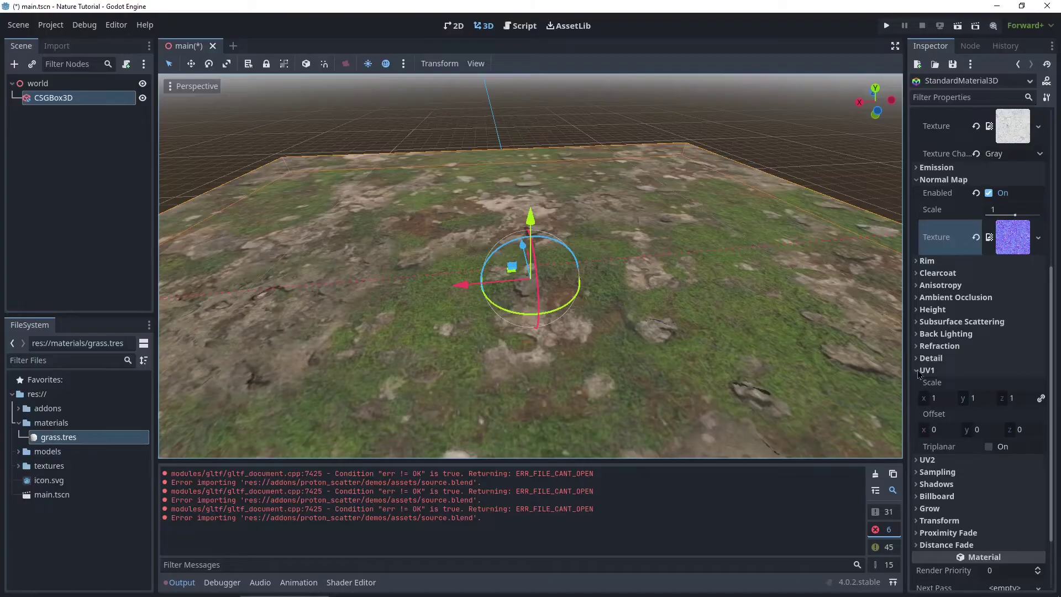
click(989, 446)
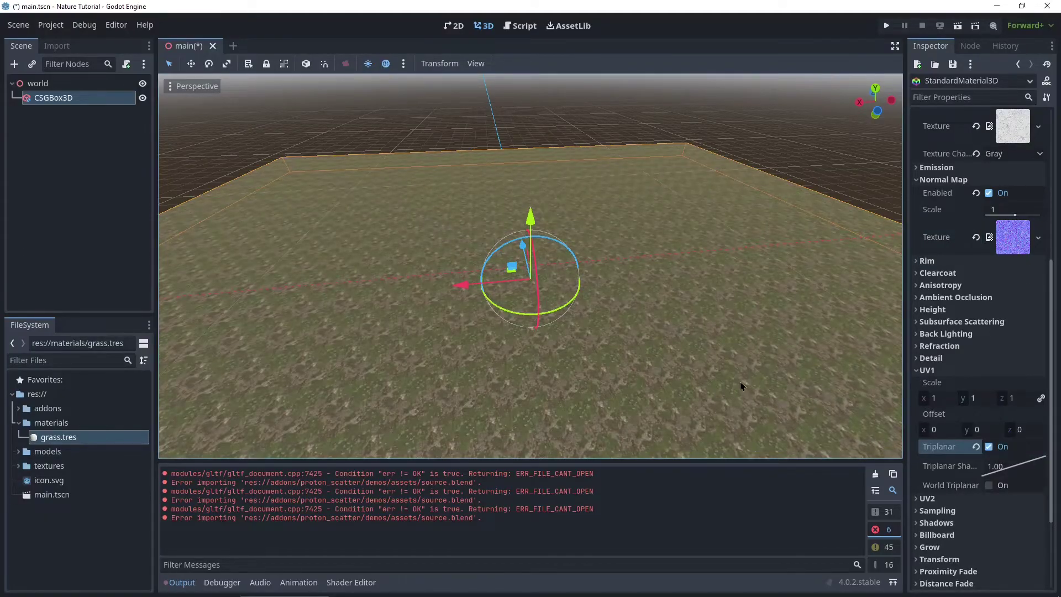
middle_drag(730, 366, 678, 340)
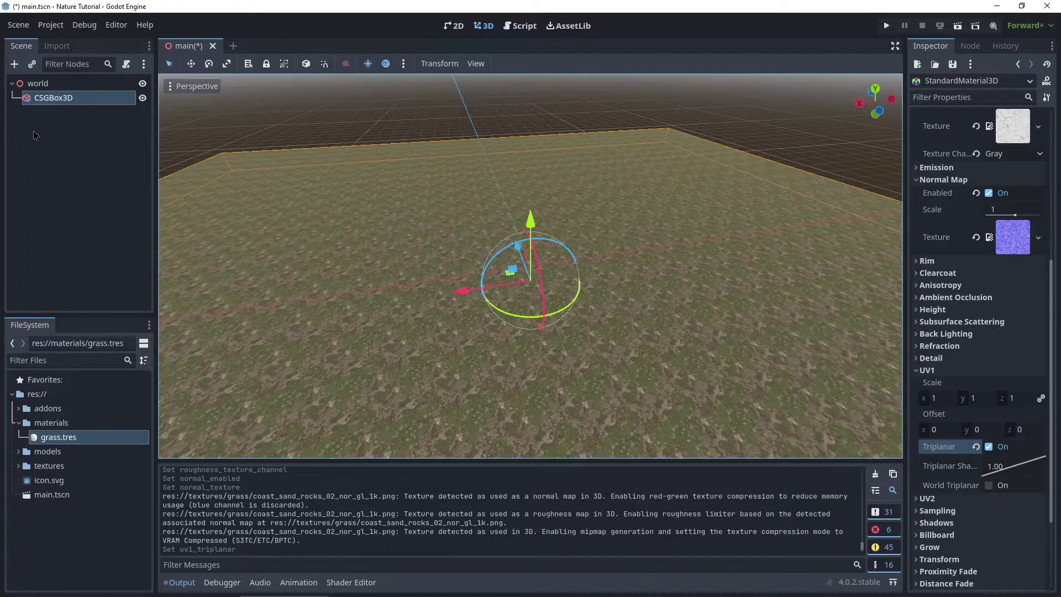
Rename the CSGBox3D node as floor.
double_click(46, 99)
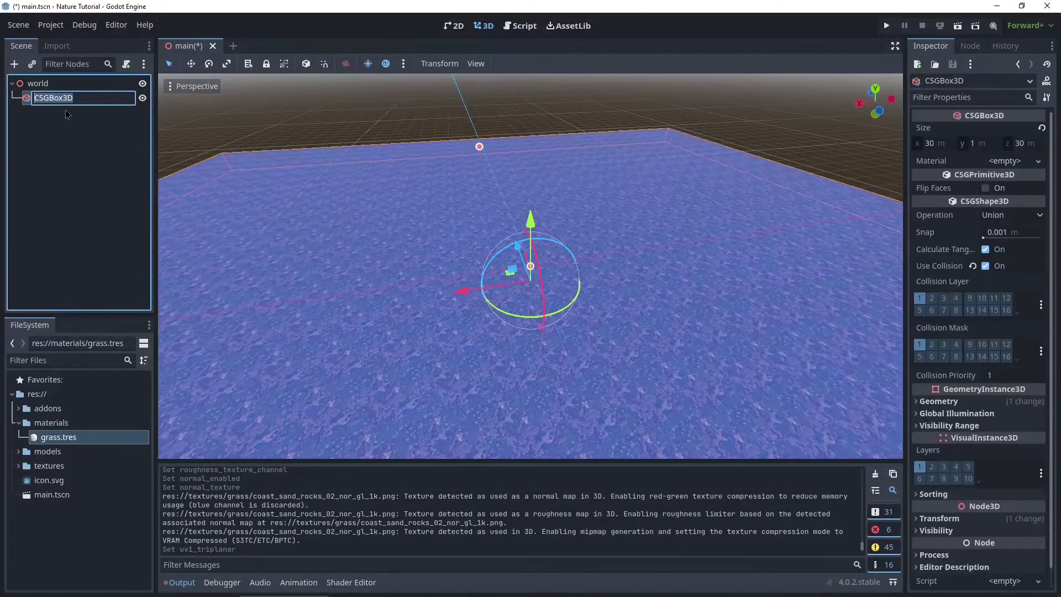
text(floor)
key(Return)
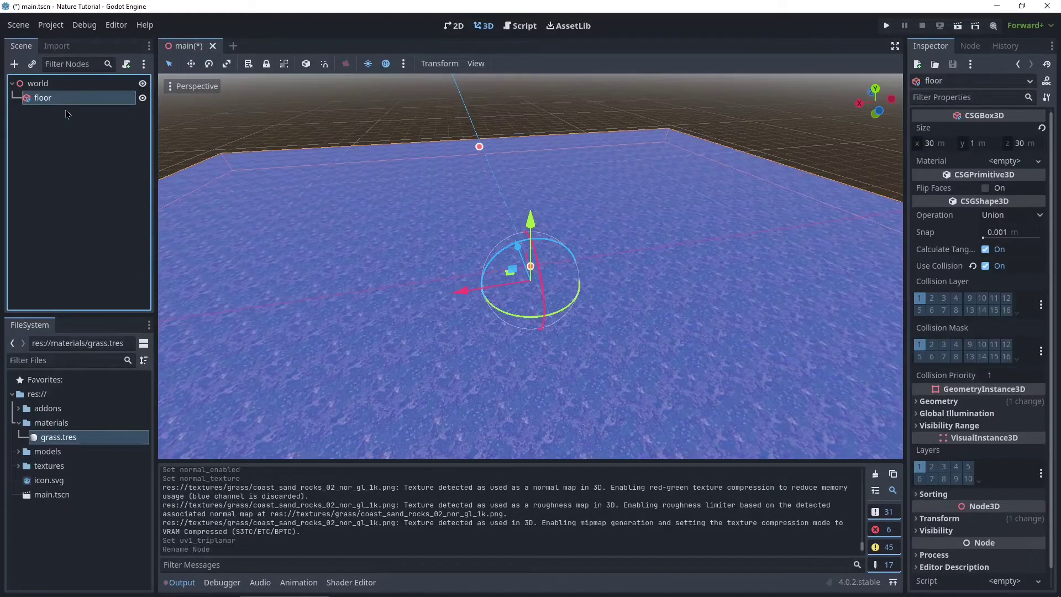
Enable the ProtonScatter plugin in the project settings and close them.
click(29, 85)
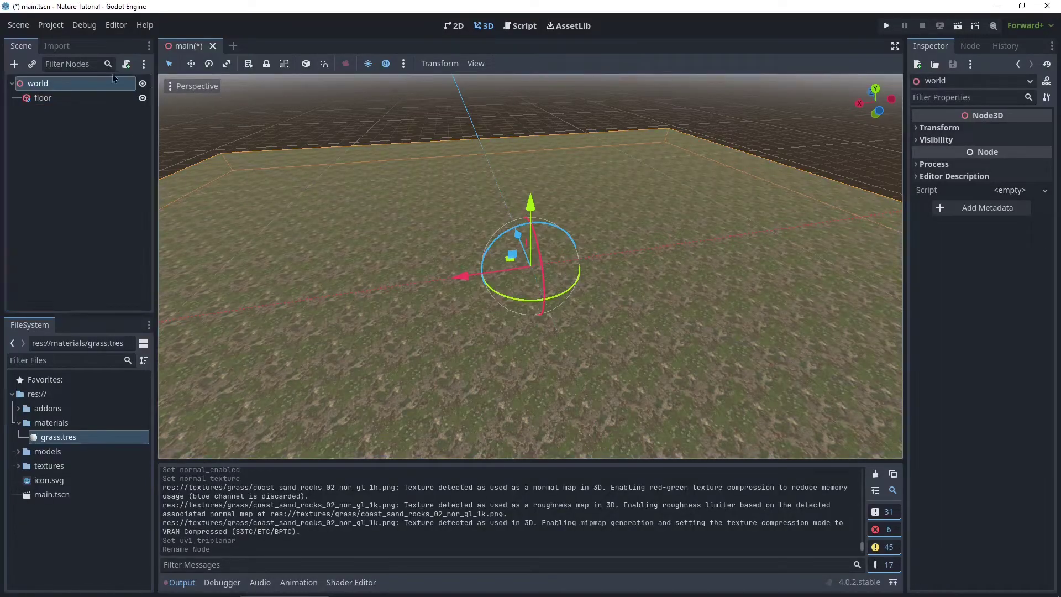
click(51, 27)
click(66, 40)
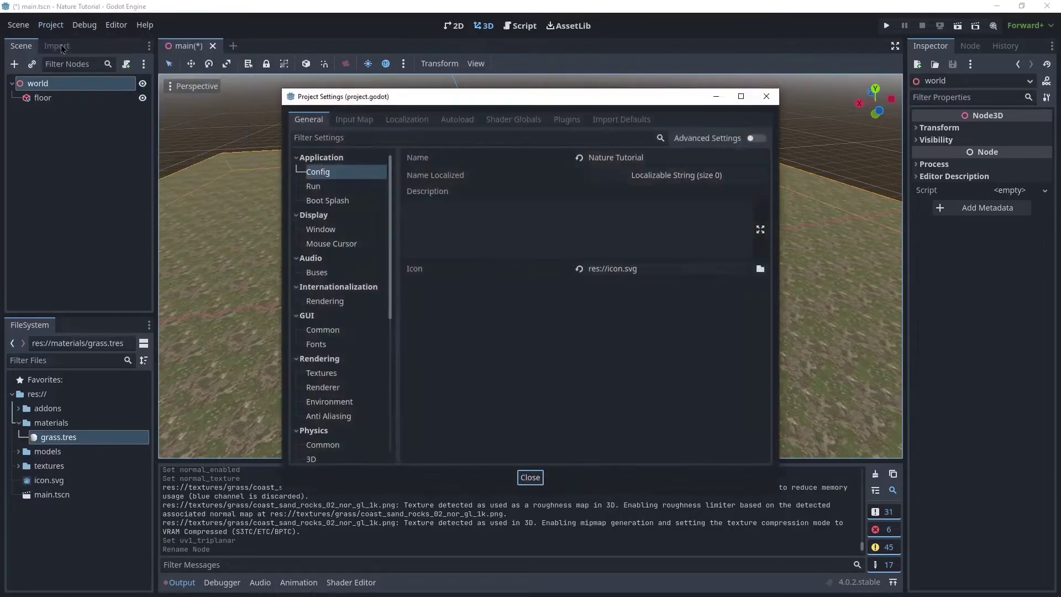
click(569, 122)
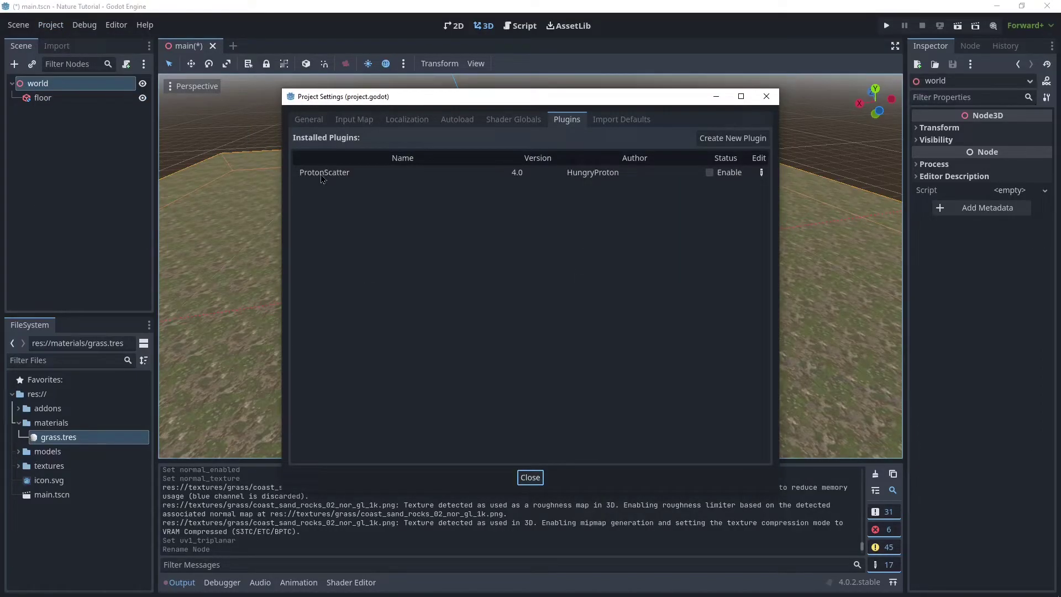
mouse_move(322, 178)
click(710, 173)
click(530, 478)
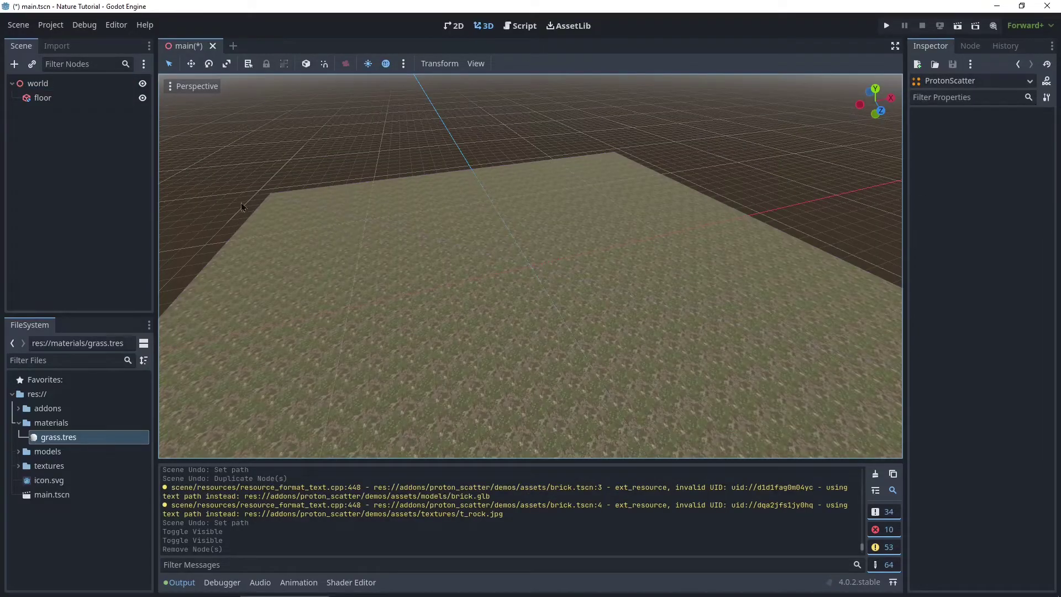
Add a ProtonScatter node as a child of the world node.
right_click(35, 83)
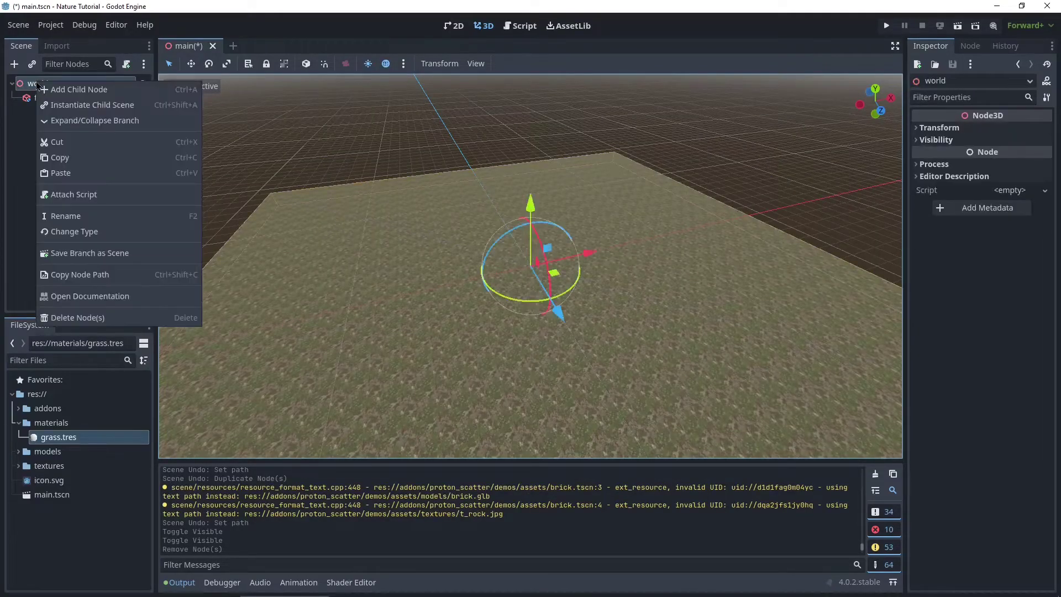
click(61, 88)
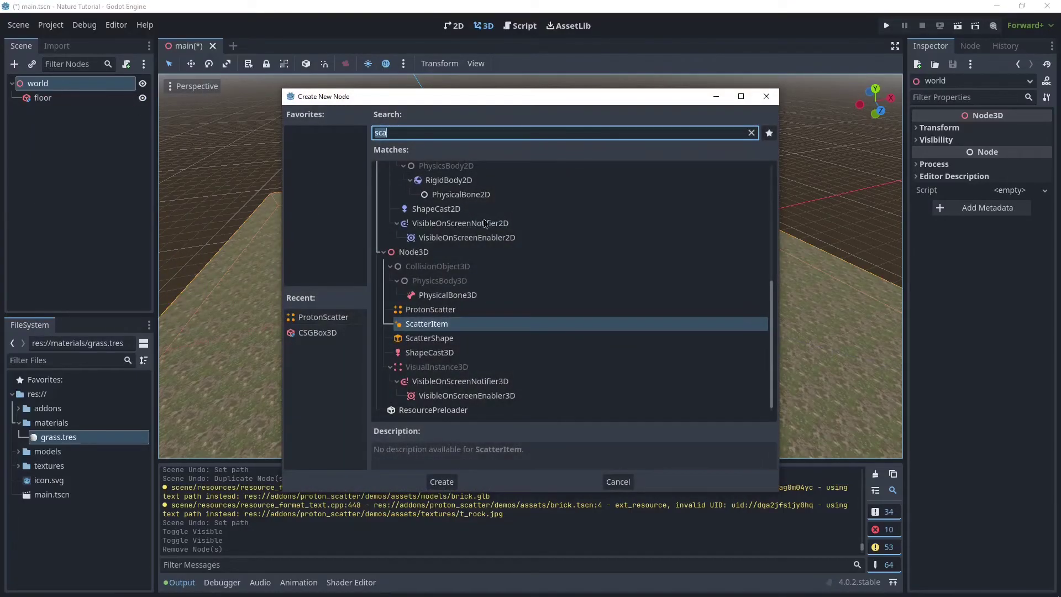
click(430, 132)
click(430, 309)
click(442, 481)
middle_drag(588, 320, 571, 279)
scroll(552, 347, down, 2)
scroll(415, 370, up, 8)
scroll(397, 369, down, 3)
scroll(324, 288, down, 1)
scroll(487, 267, down, 3)
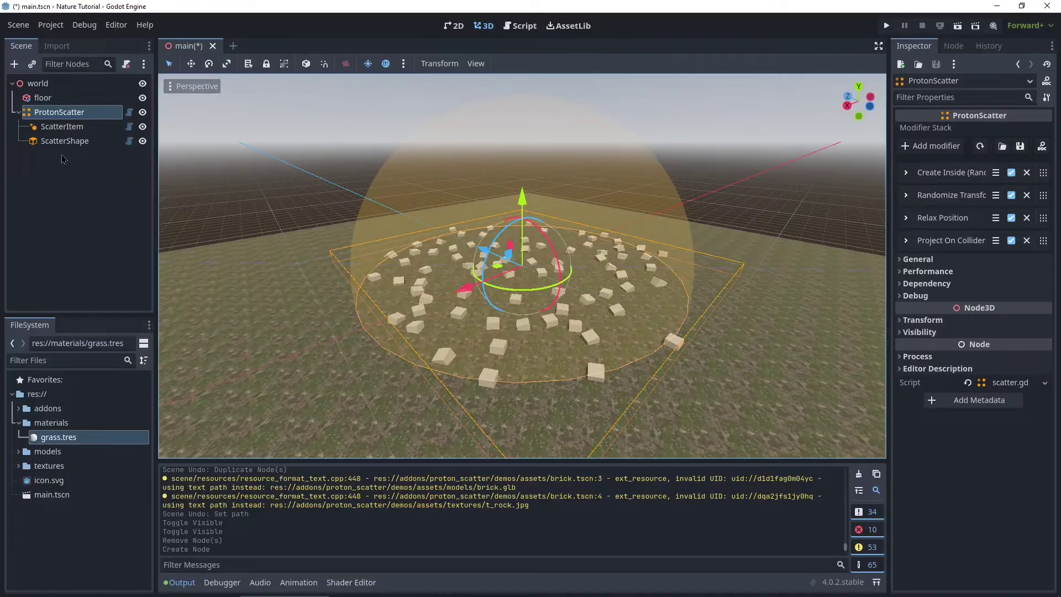
click(74, 129)
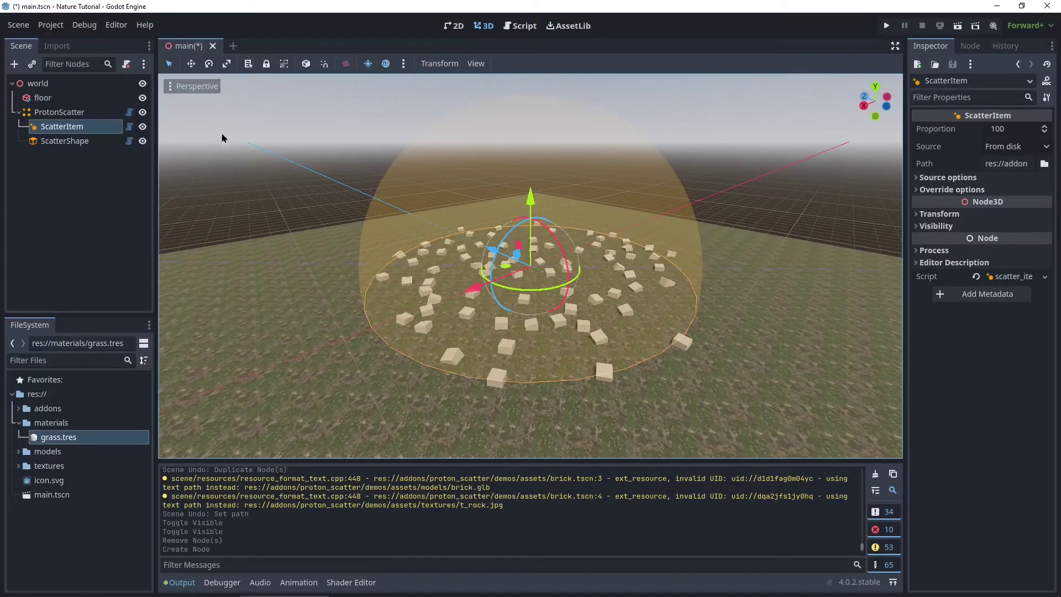
key(ctrl+d)
key(ctrl+z)
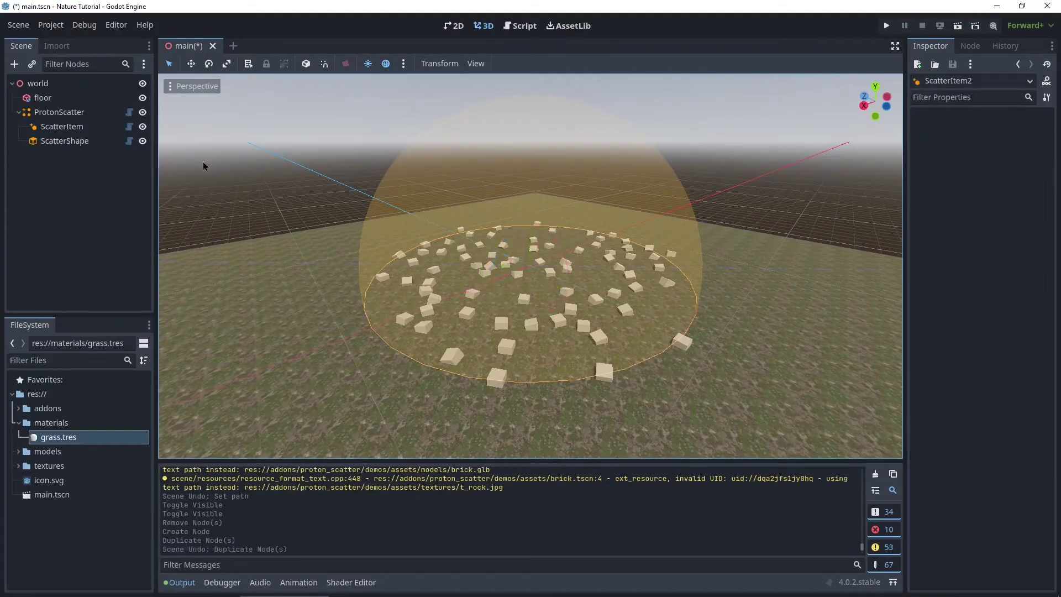
Resize the ScatterShape sphere to a radius of about 5.3.
click(76, 143)
middle_drag(420, 257, 387, 265)
drag(679, 275, 612, 272)
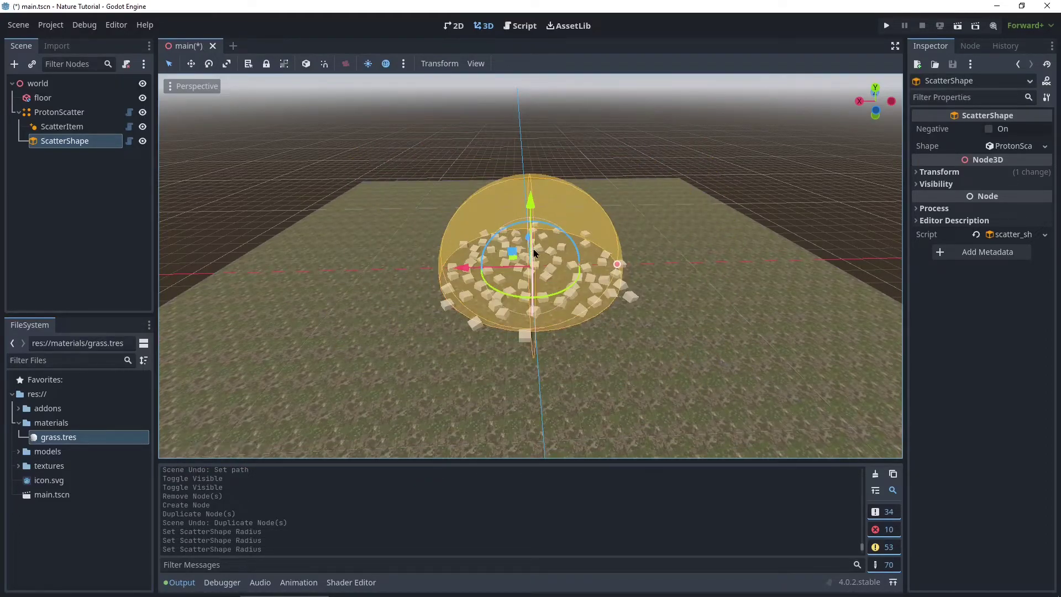
drag(622, 267, 639, 269)
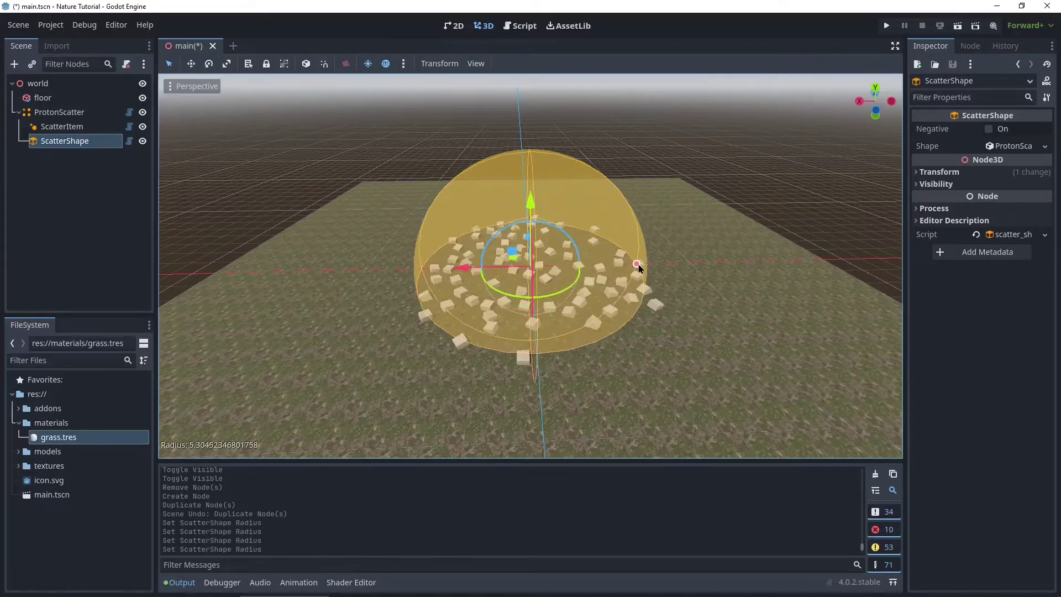
Duplicate the ScatterShape, make the copy negative and move it along the red axis to partly overlap the original sphere.
click(64, 172)
click(72, 141)
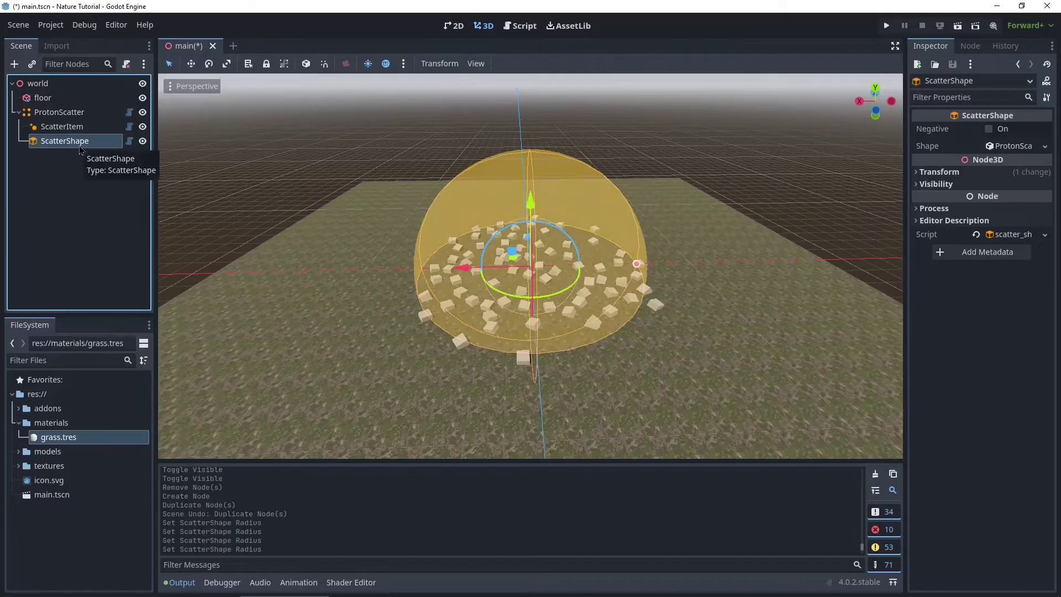
key(ctrl+d)
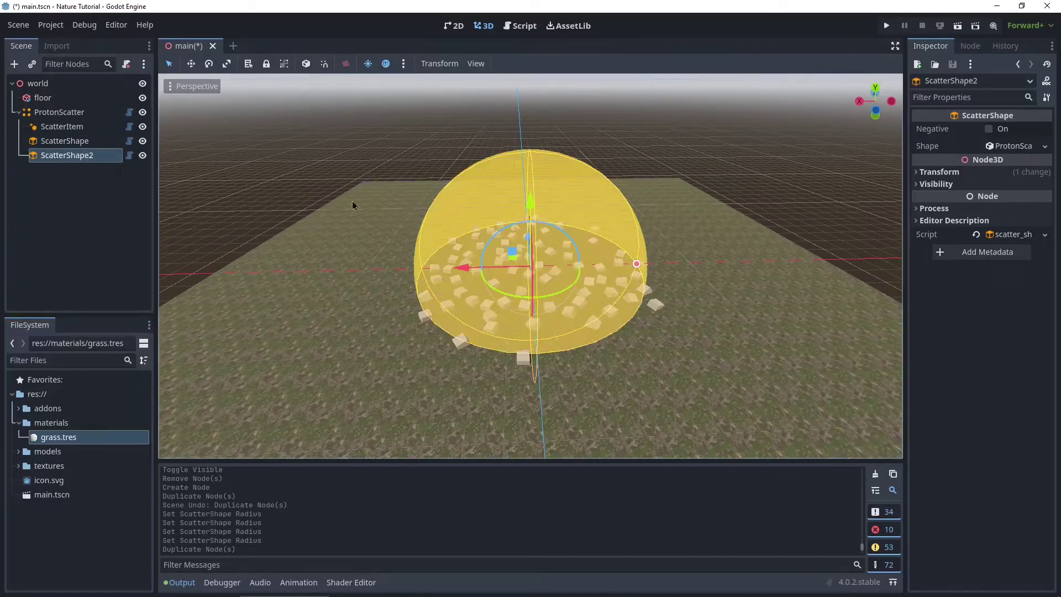
click(988, 128)
drag(470, 268, 539, 272)
middle_drag(539, 271, 484, 335)
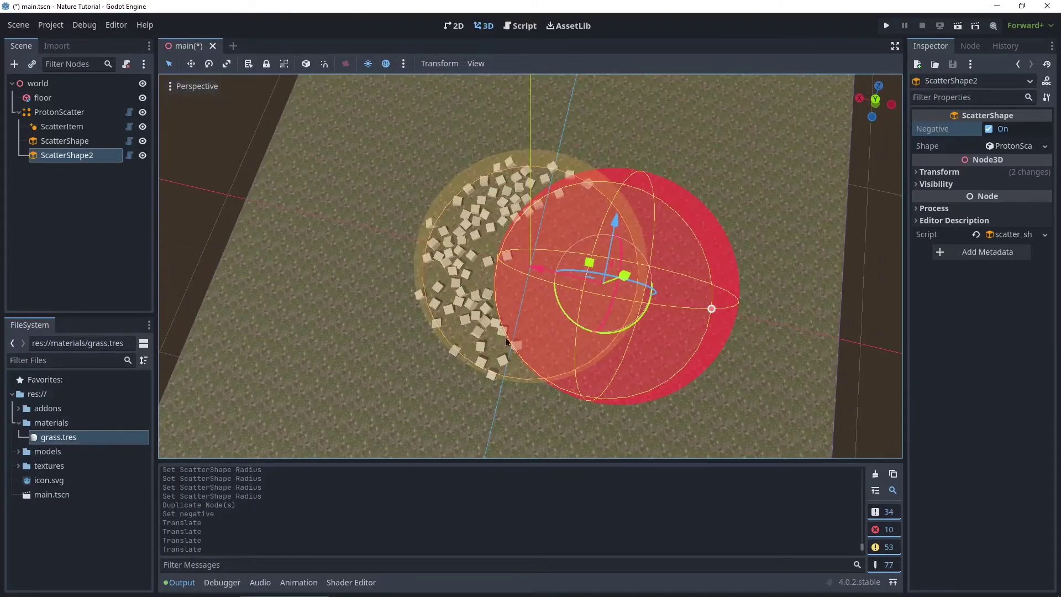
middle_drag(695, 292, 683, 238)
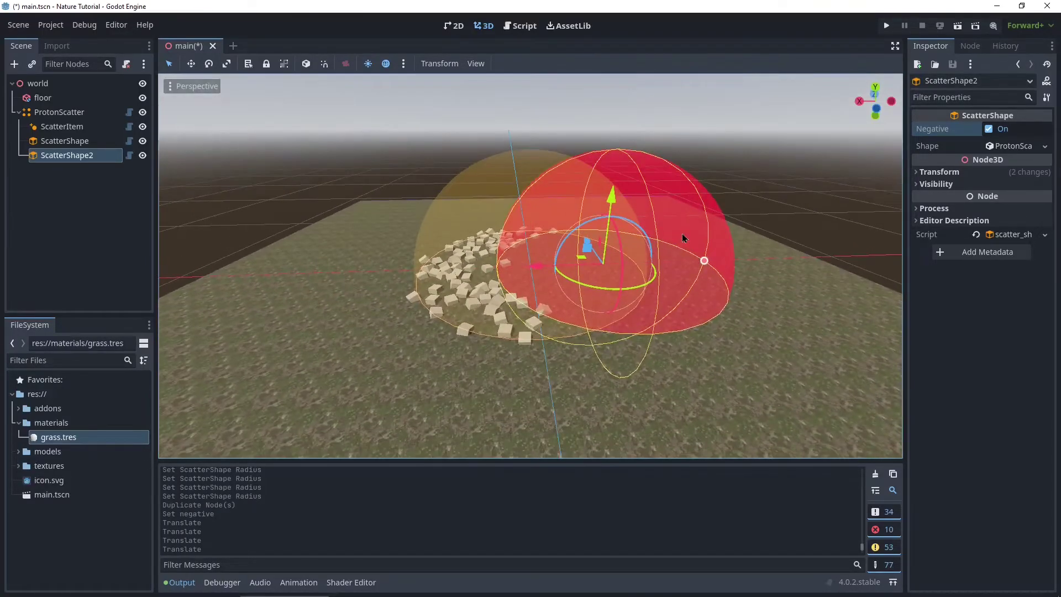
Undo the copied ScatterShape's moves, its negative setting and the duplication itself.
key(ctrl+z)
key(ctrl+z)
key(ctrl+z)
key(ctrl+z)
key(ctrl+z)
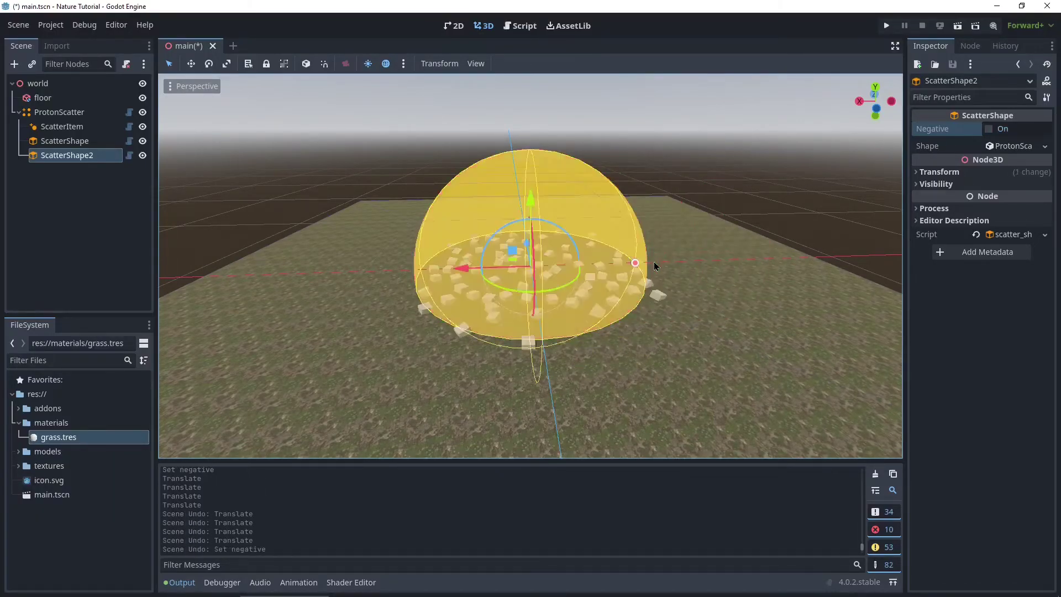
key(ctrl+z)
Duplicate the ScatterItem node twice under ProtonScatter.
middle_drag(358, 225, 293, 243)
scroll(293, 243, up, 2)
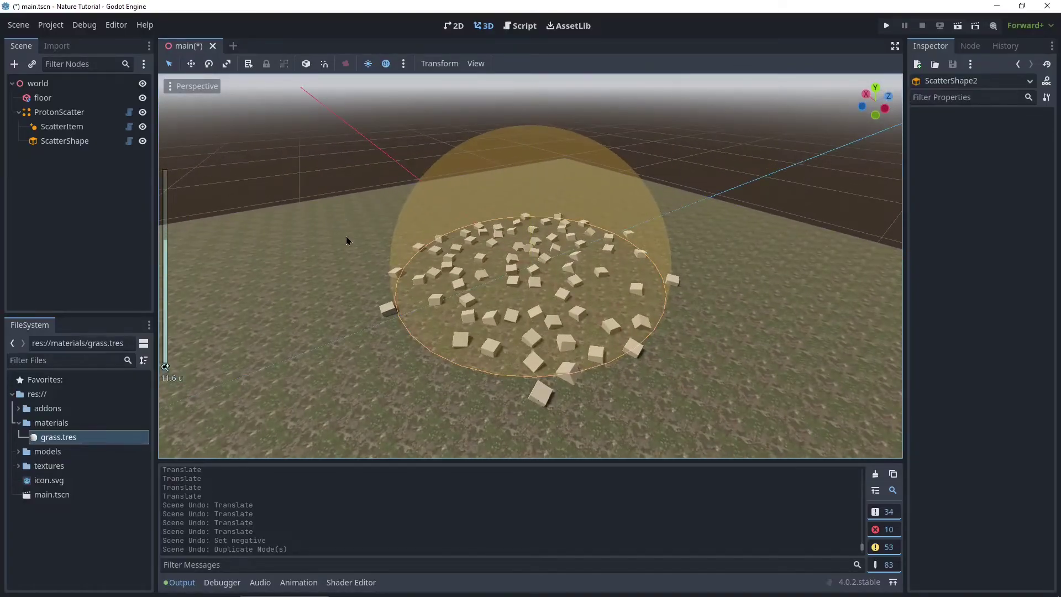
scroll(346, 240, down, 3)
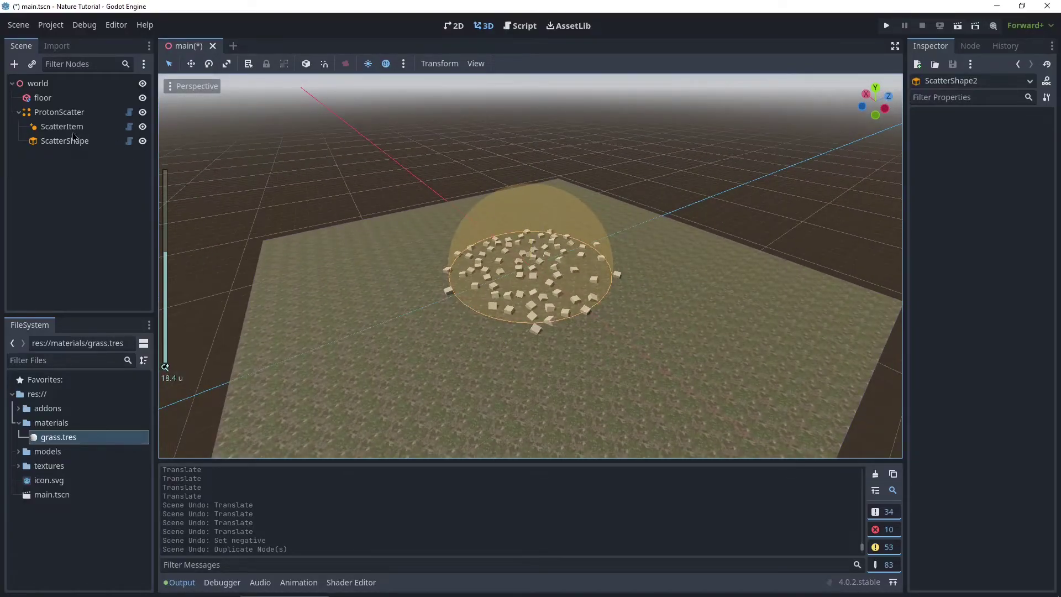
click(73, 127)
scroll(292, 198, up, 3)
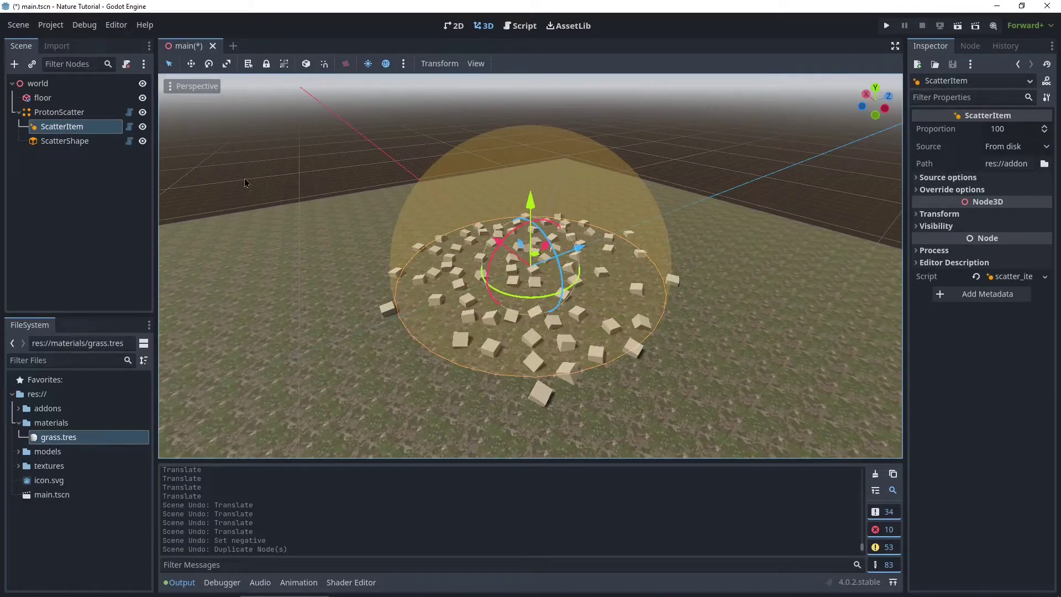
key(ctrl+d)
key(ctrl+d)
Set the first ScatterItem's source path to bush.tscn from the proton_scatter demo assets.
click(76, 129)
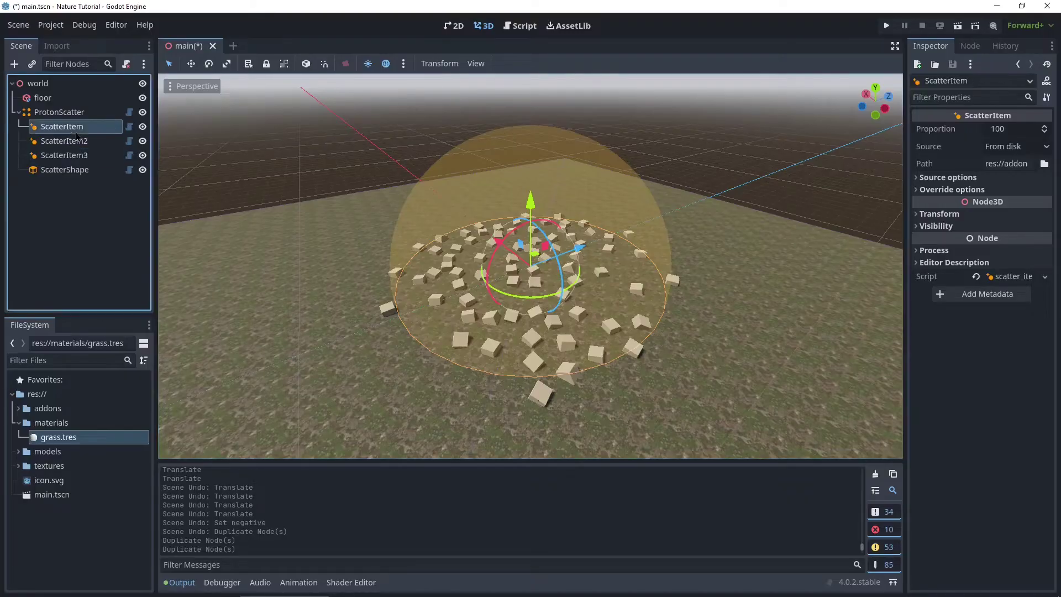
click(1044, 164)
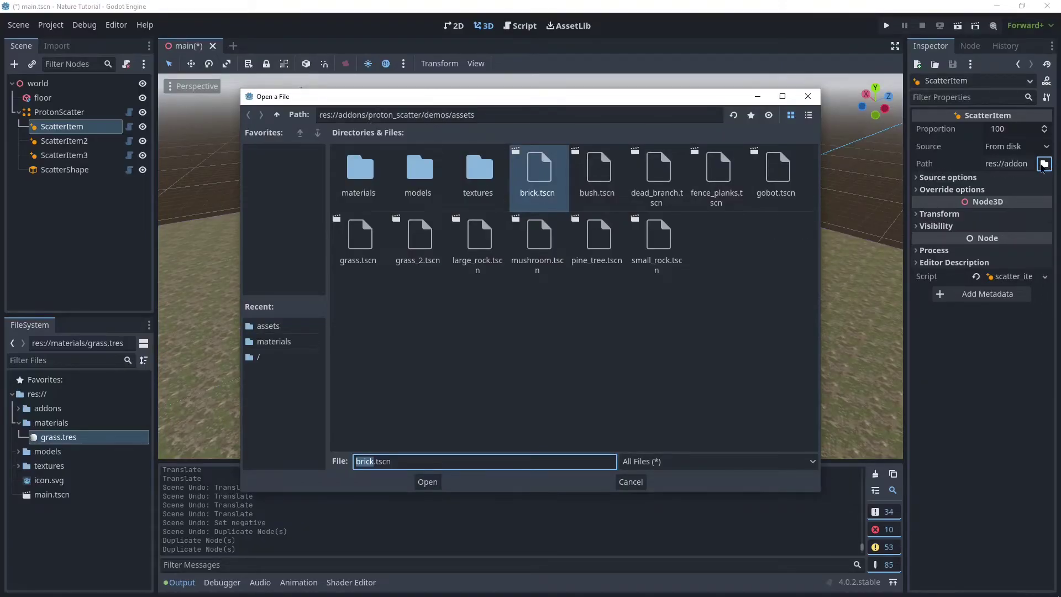
click(808, 96)
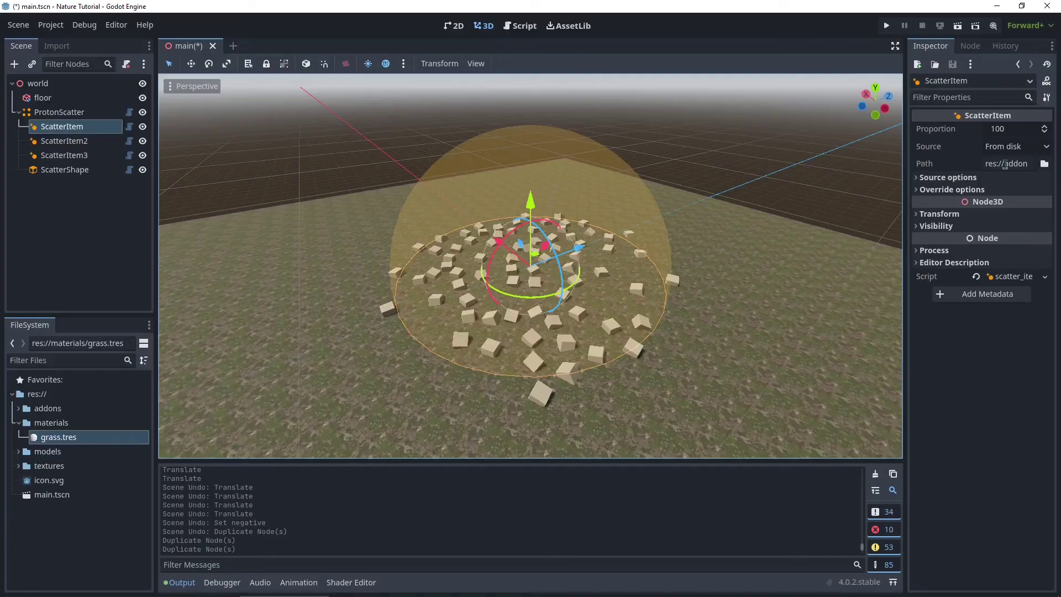
click(1045, 164)
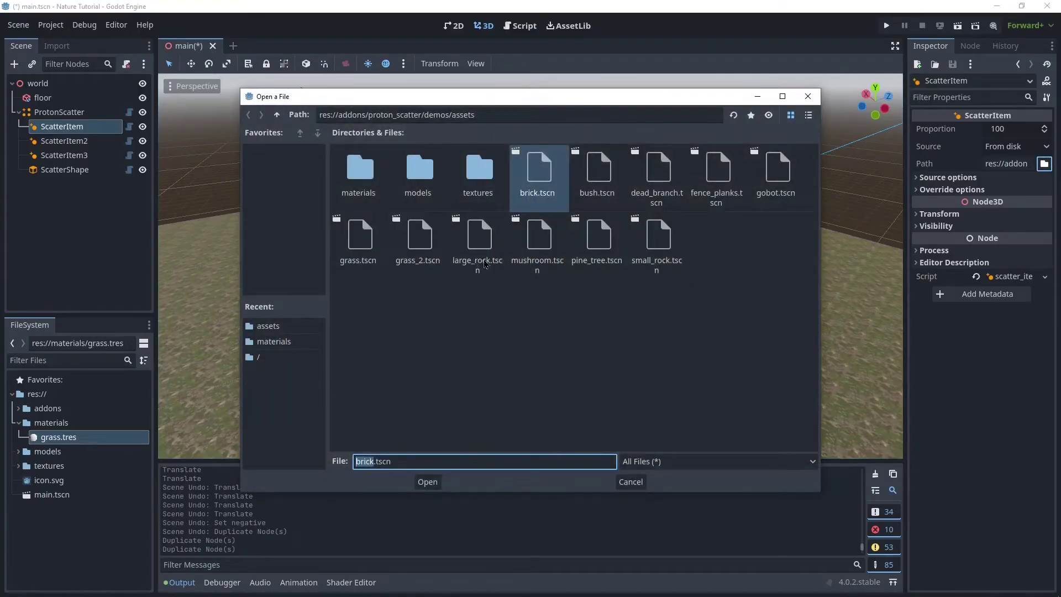
double_click(590, 186)
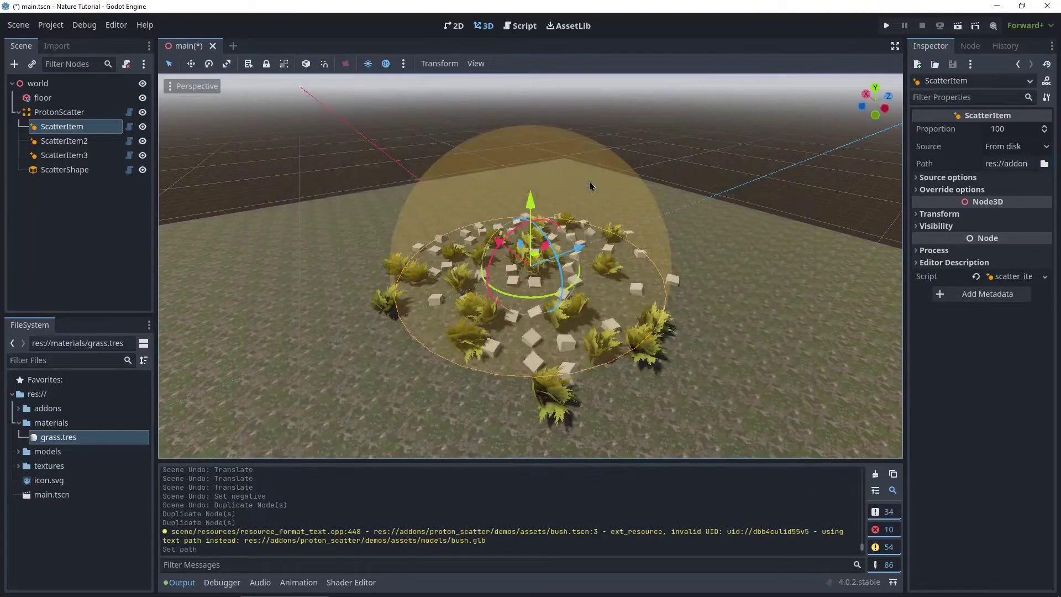
middle_drag(590, 186, 521, 300)
scroll(521, 300, up, 5)
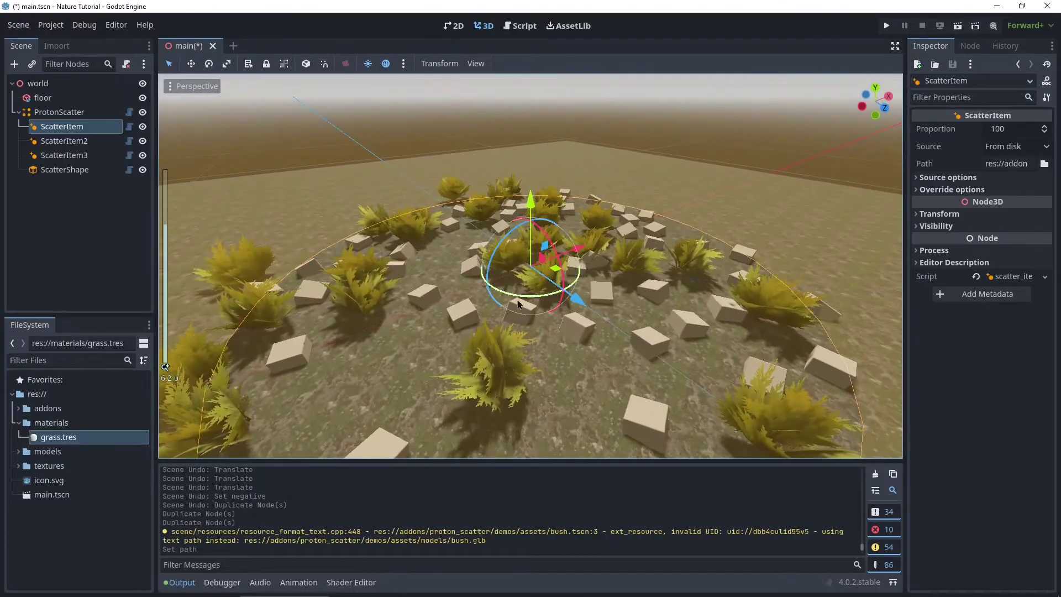
scroll(521, 300, down, 6)
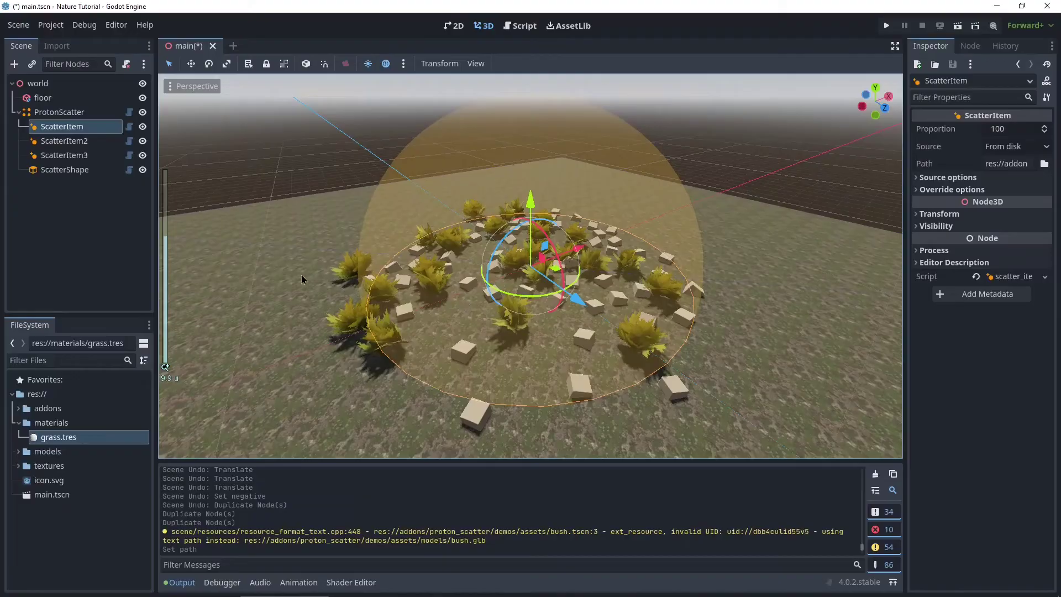
Set ScatterItem2's source path to small_rock.tscn from the demo assets.
click(66, 141)
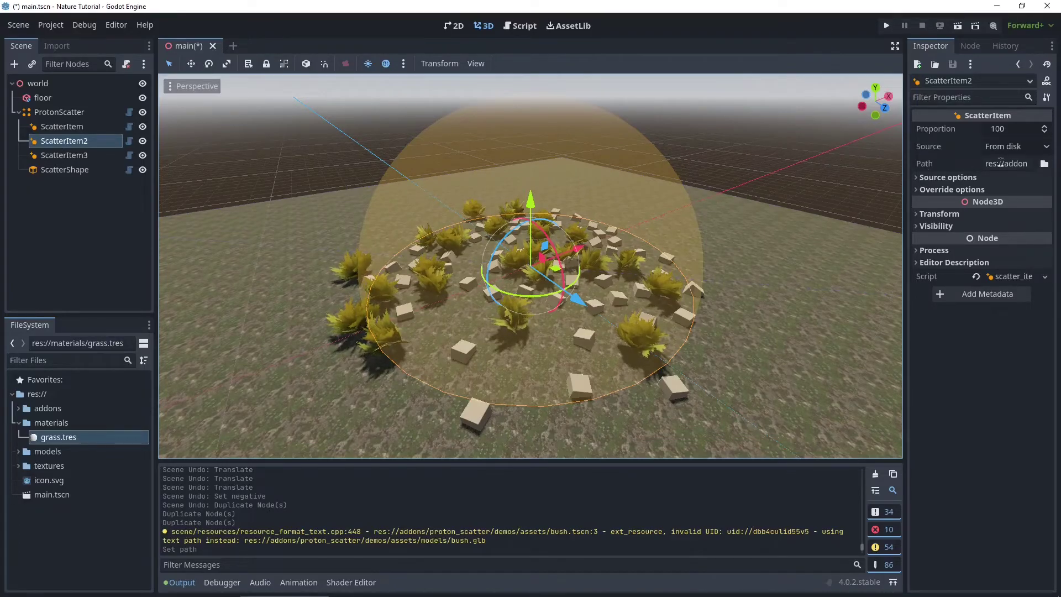
click(1044, 163)
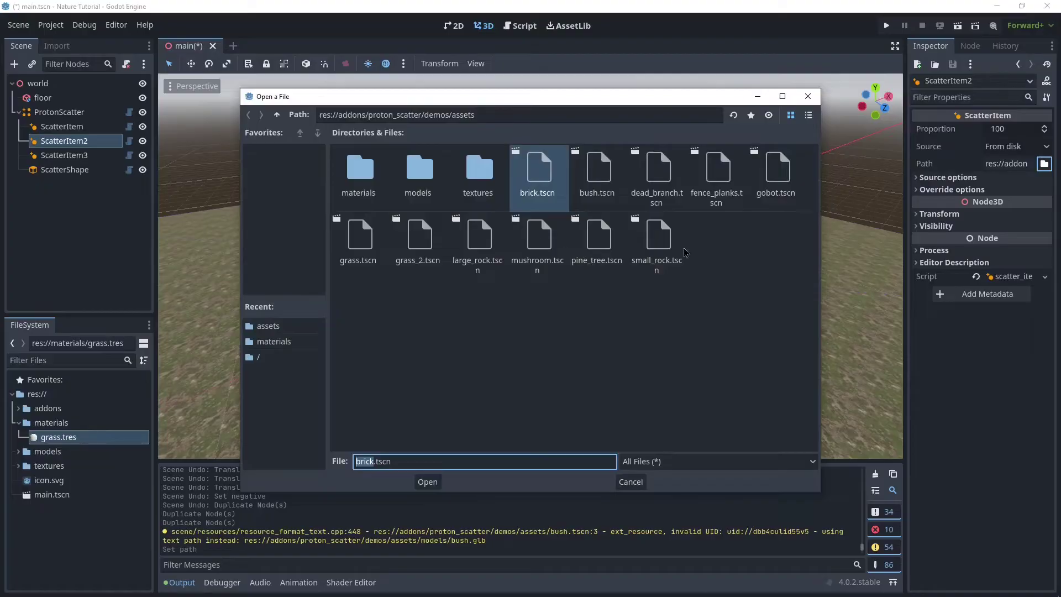
double_click(661, 243)
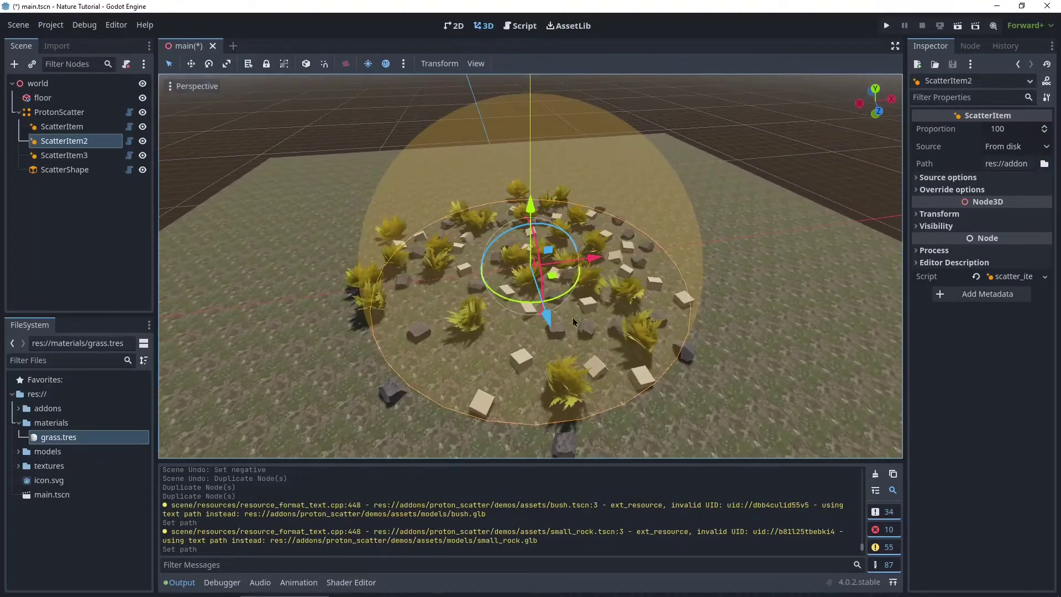
Set ScatterItem3's source path to pine_tree.tscn from the demo assets.
click(72, 158)
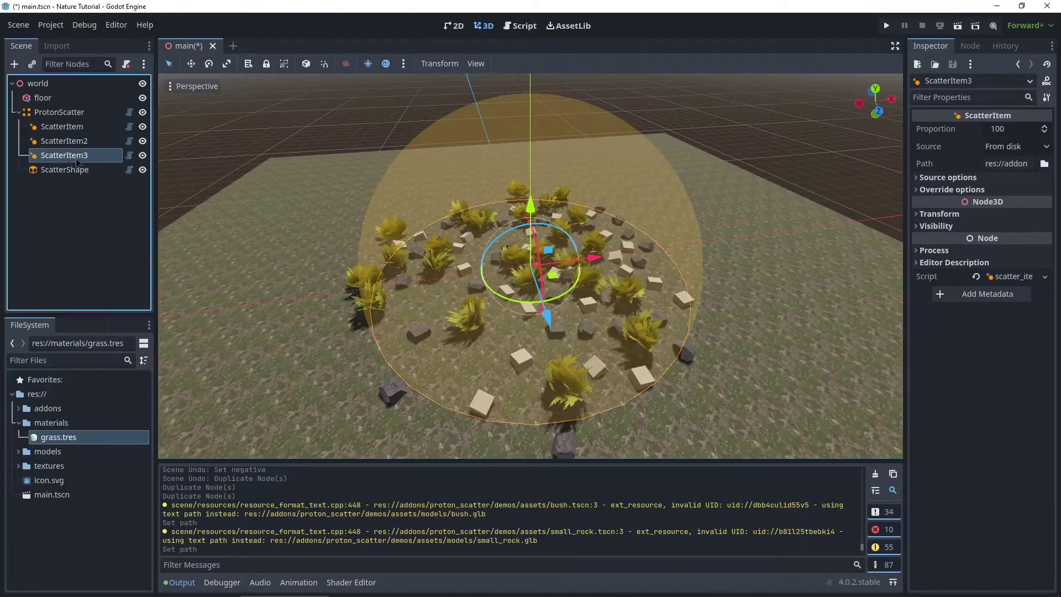
click(1044, 163)
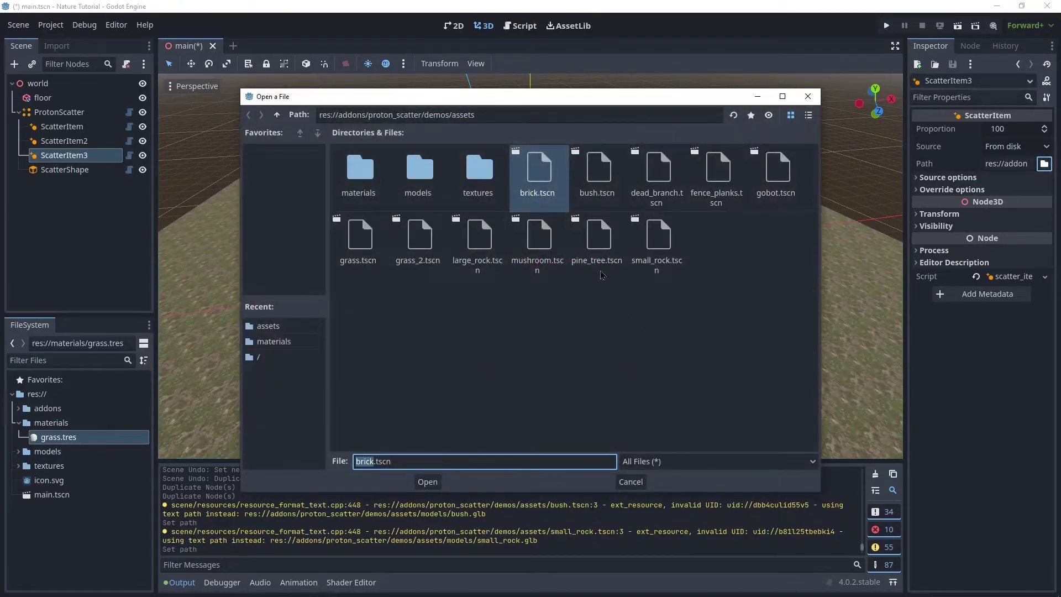
double_click(598, 257)
middle_drag(482, 309, 587, 324)
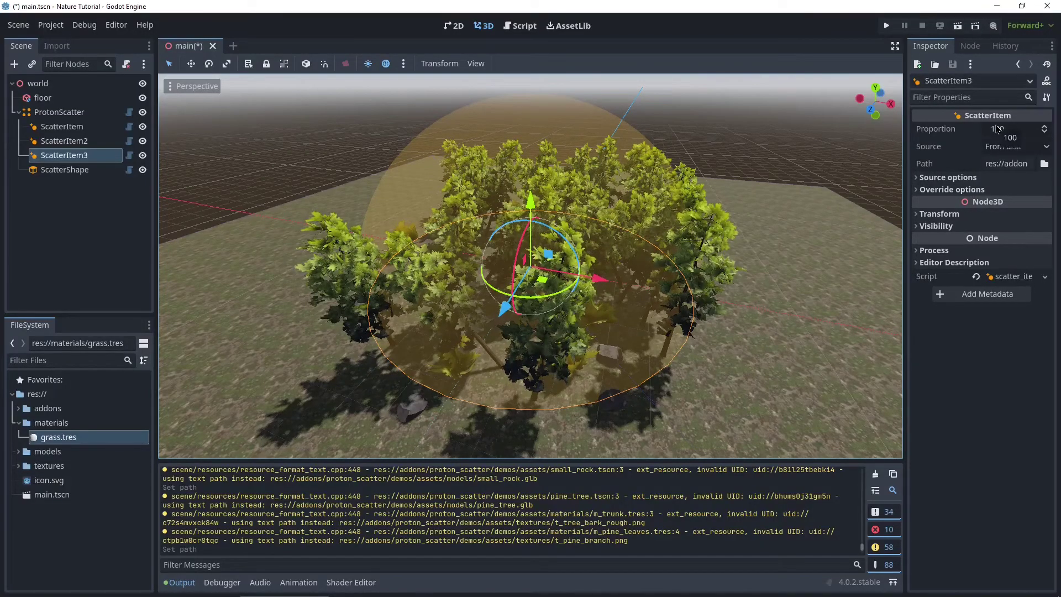
Set the proportion of the pine tree ScatterItem3 to 20.
middle_drag(619, 144, 823, 231)
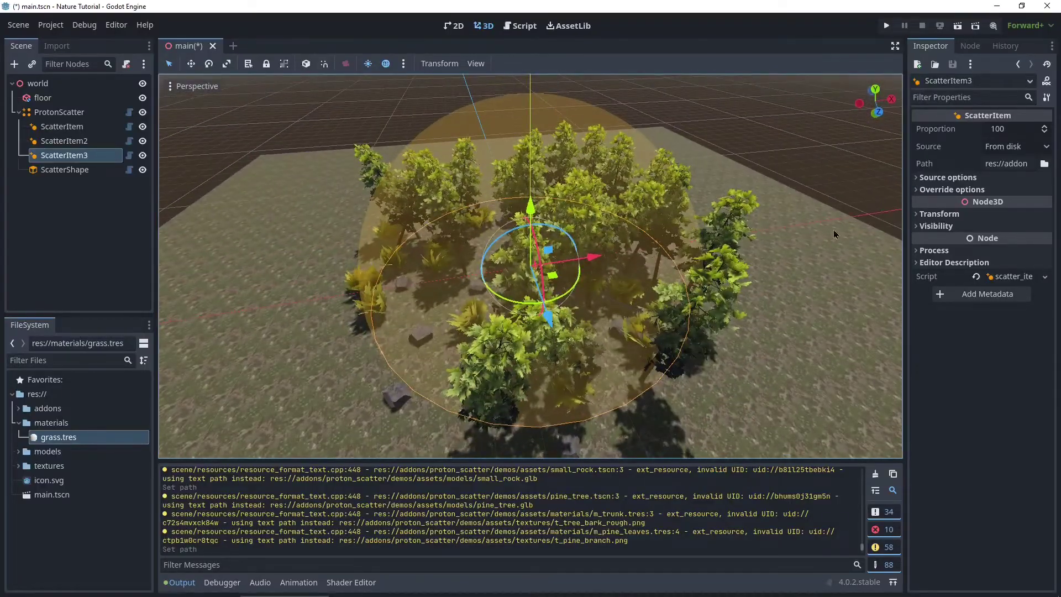
click(1011, 129)
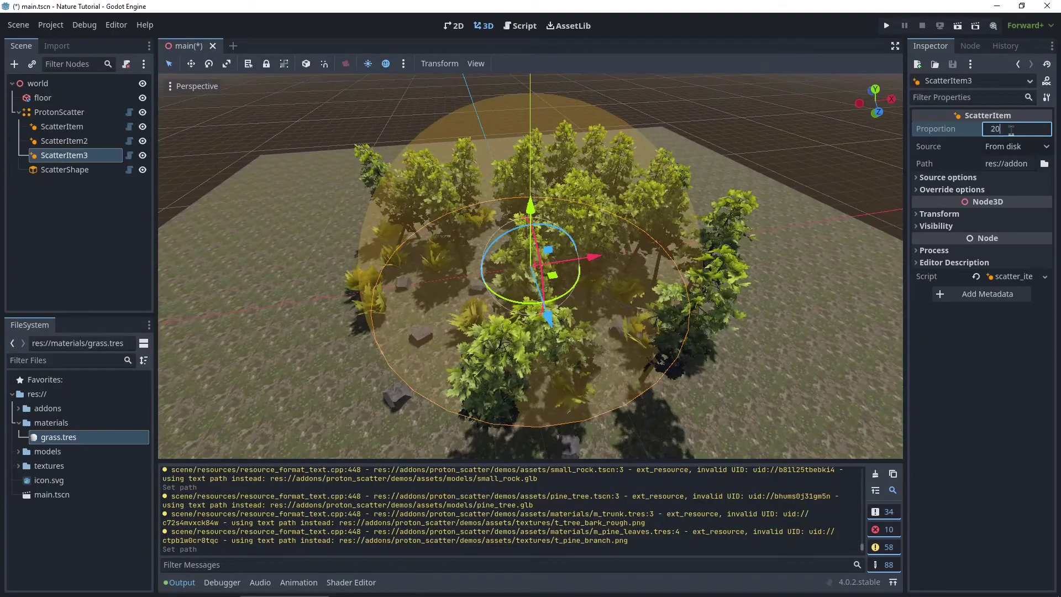
key(Return)
middle_drag(691, 210, 657, 222)
middle_drag(578, 273, 555, 267)
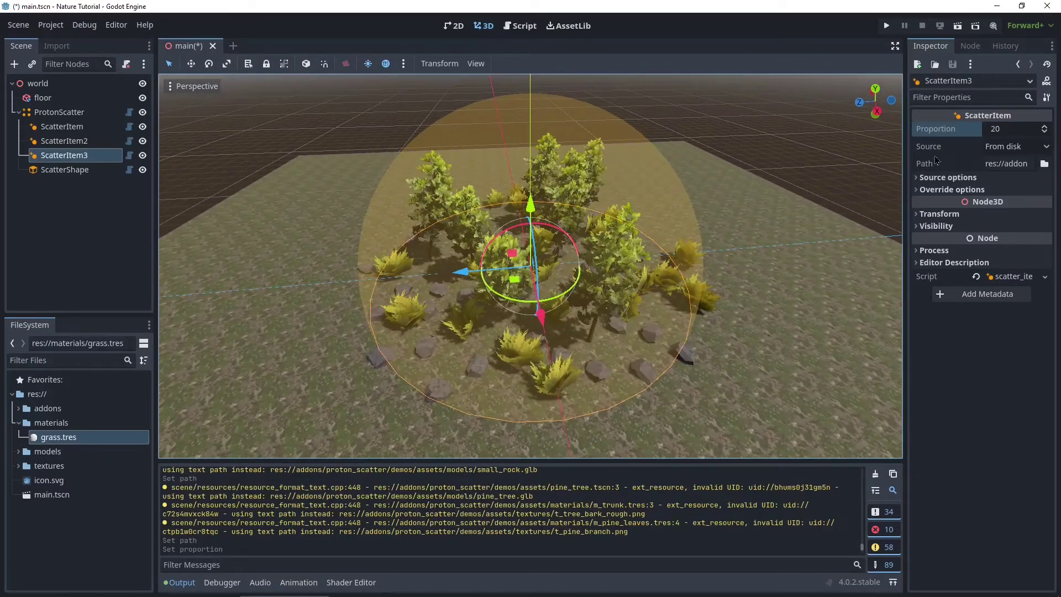
Set ScatterItem3's source scale multiplier to 2 and raise it to 3.
click(945, 179)
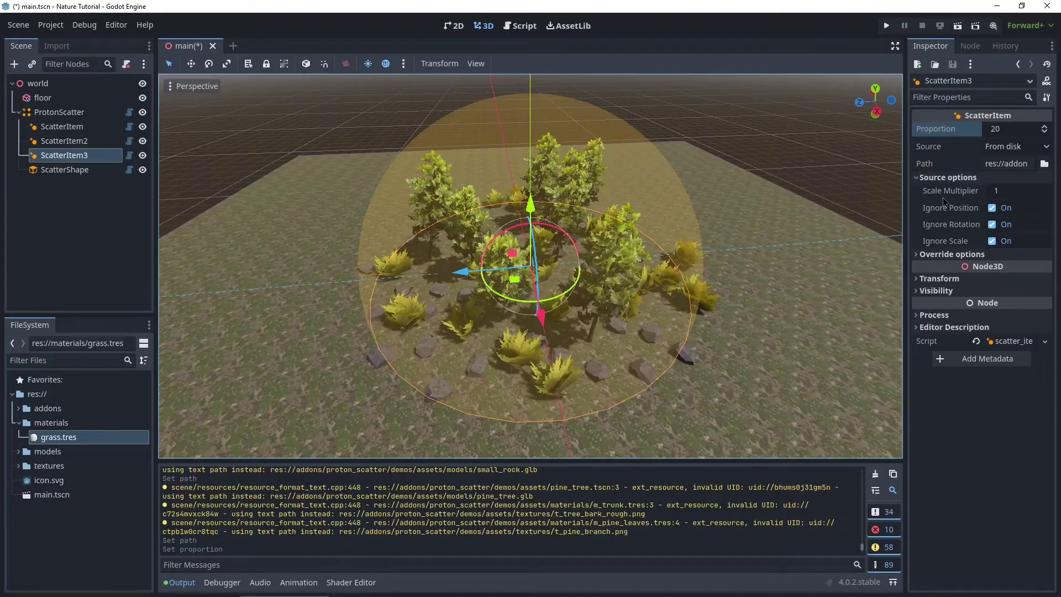
click(1001, 193)
text(2)
key(Return)
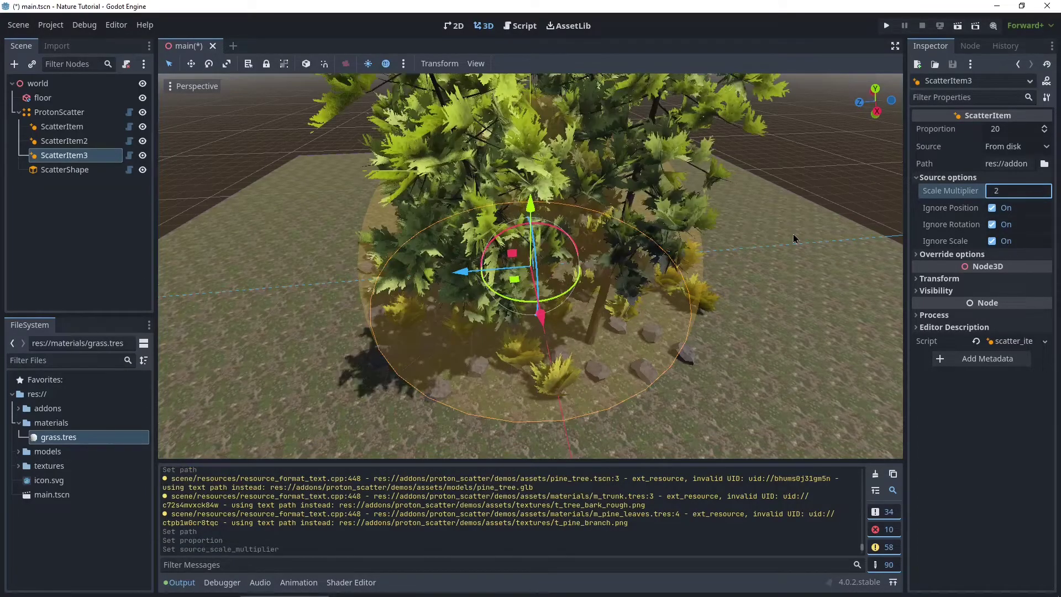
middle_drag(738, 293, 597, 249)
scroll(597, 249, up, 3)
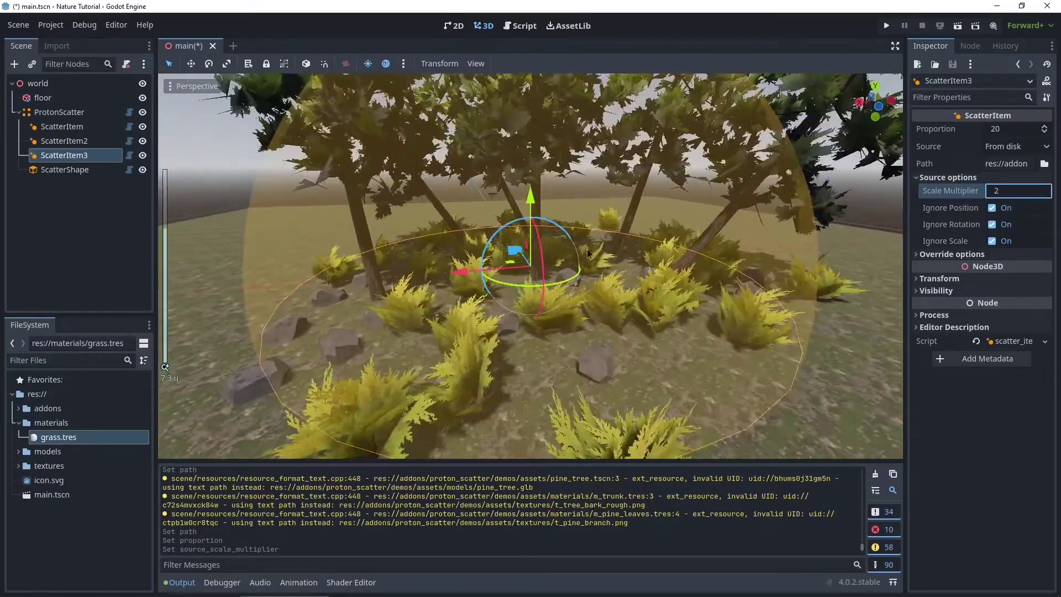
text(3)
key(Return)
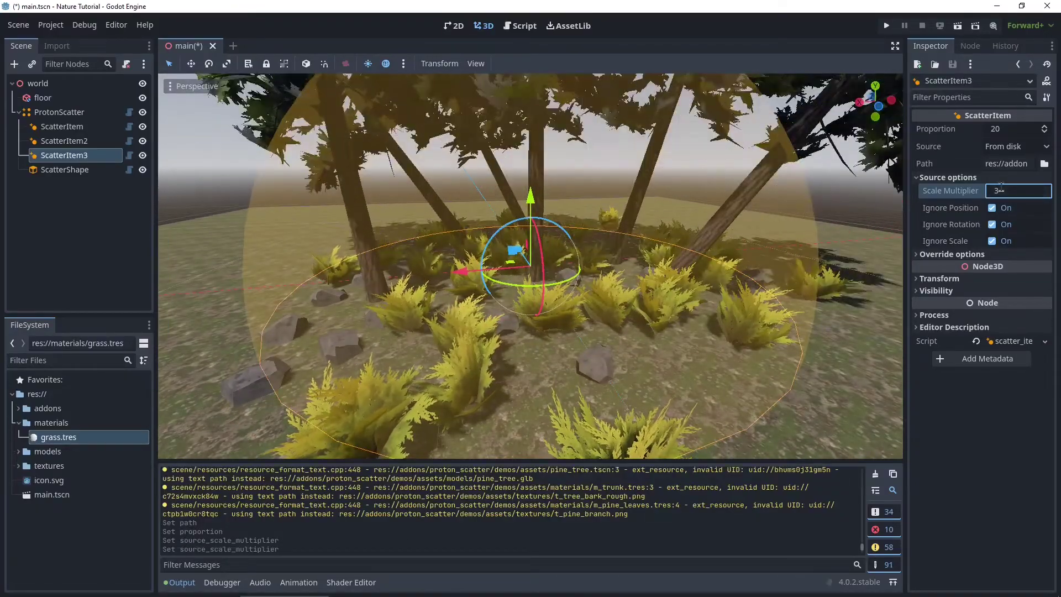
Set the proportion of the rock ScatterItem2 to 20, and reduce it further to 10.
scroll(730, 234, down, 3)
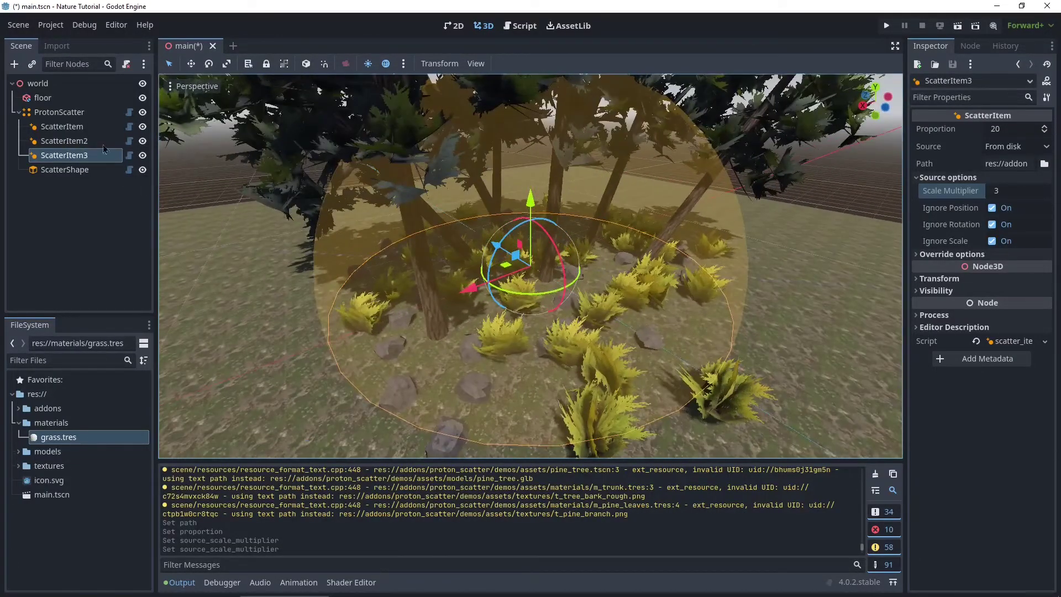
click(75, 143)
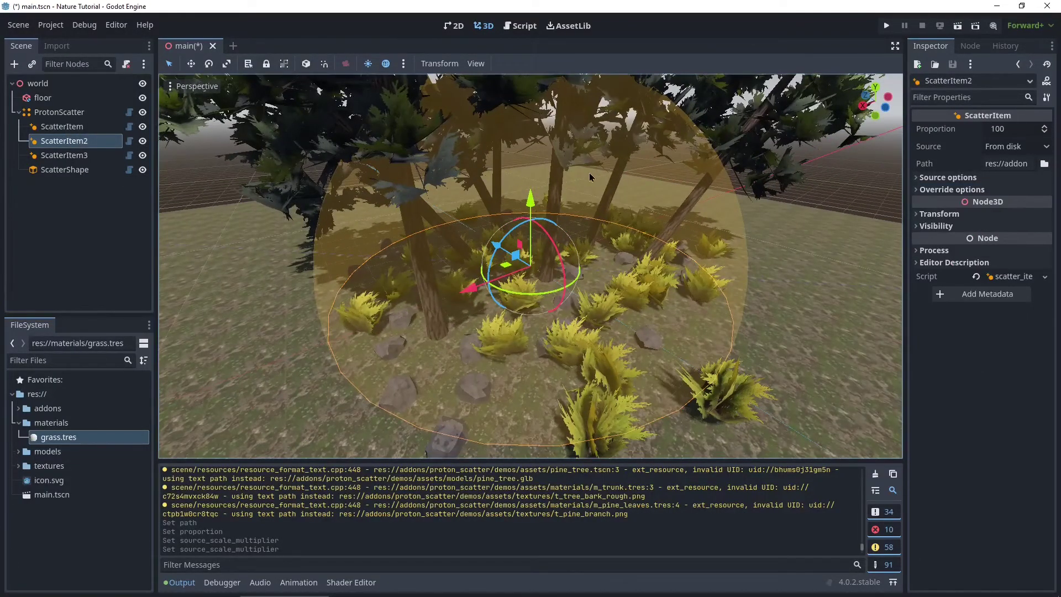
click(1011, 129)
text(2)
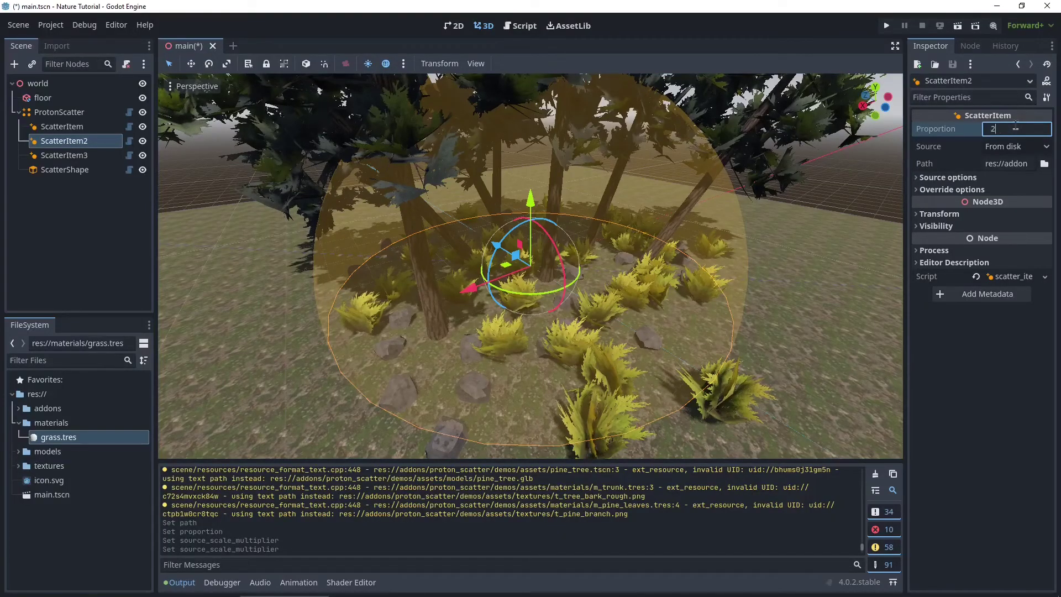
text(0)
key(Return)
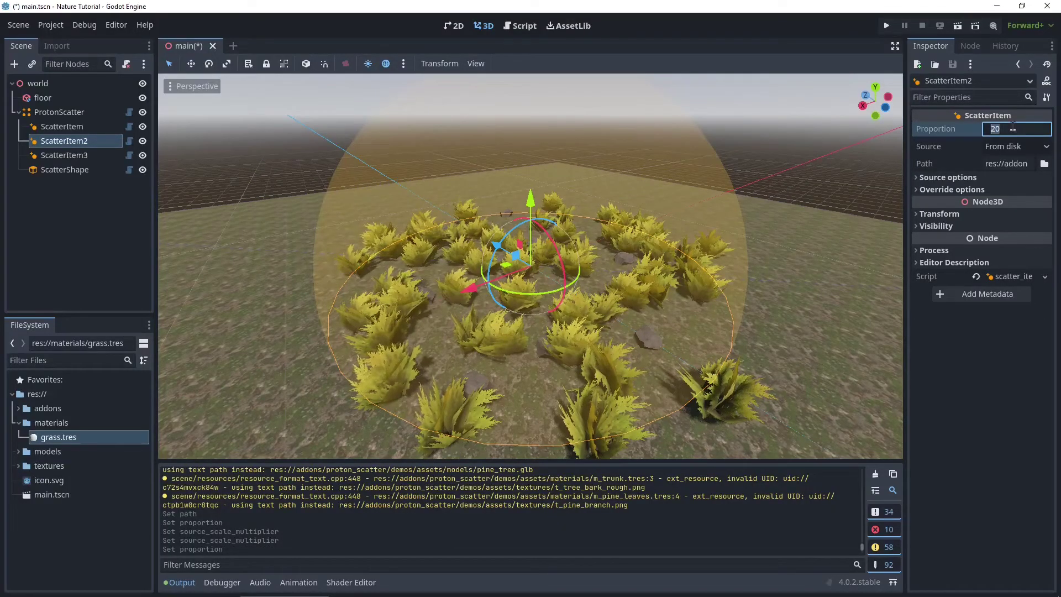
text(10)
key(Return)
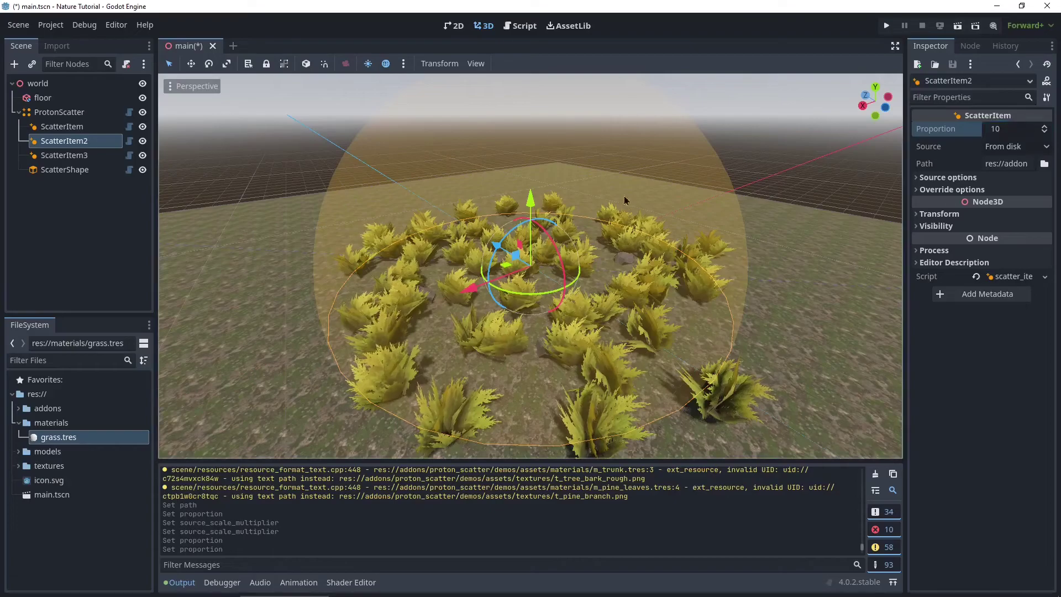
Set the proportion of the bush ScatterItem to 70 and toggle ProtonScatter's visibility off and on.
click(74, 129)
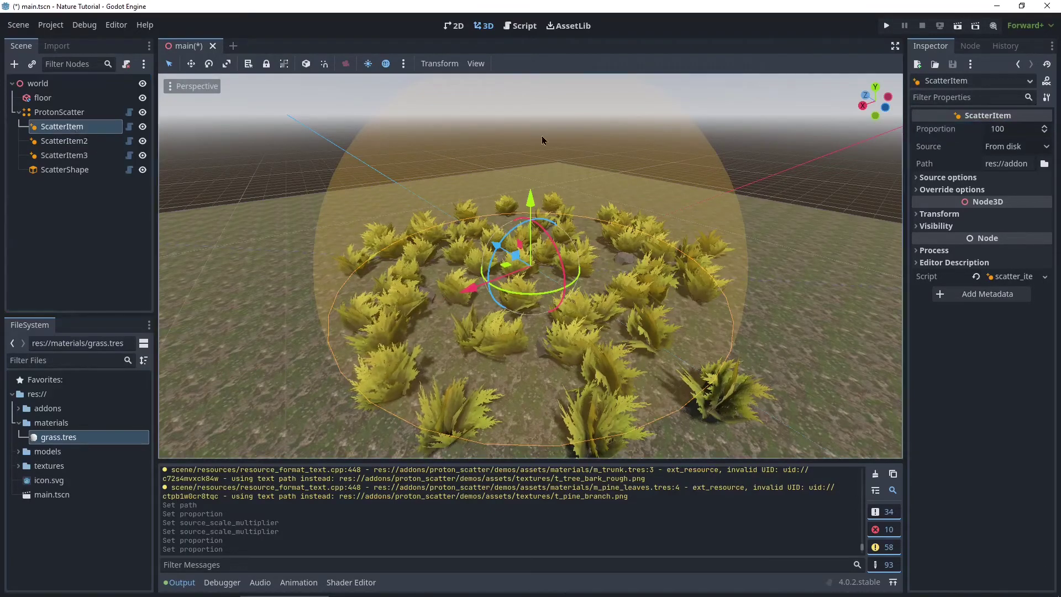
click(1011, 129)
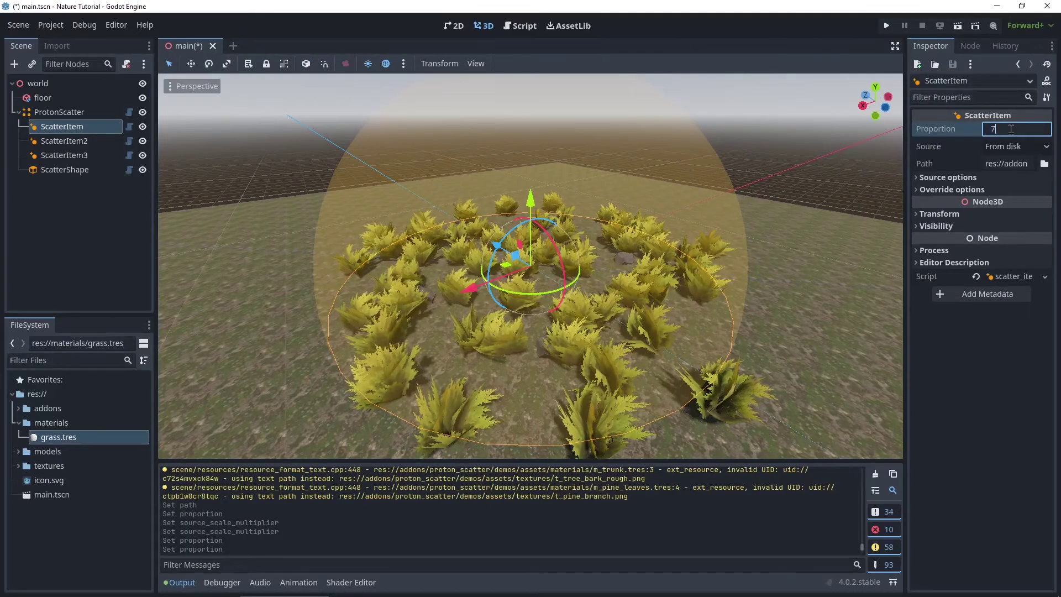
key(Return)
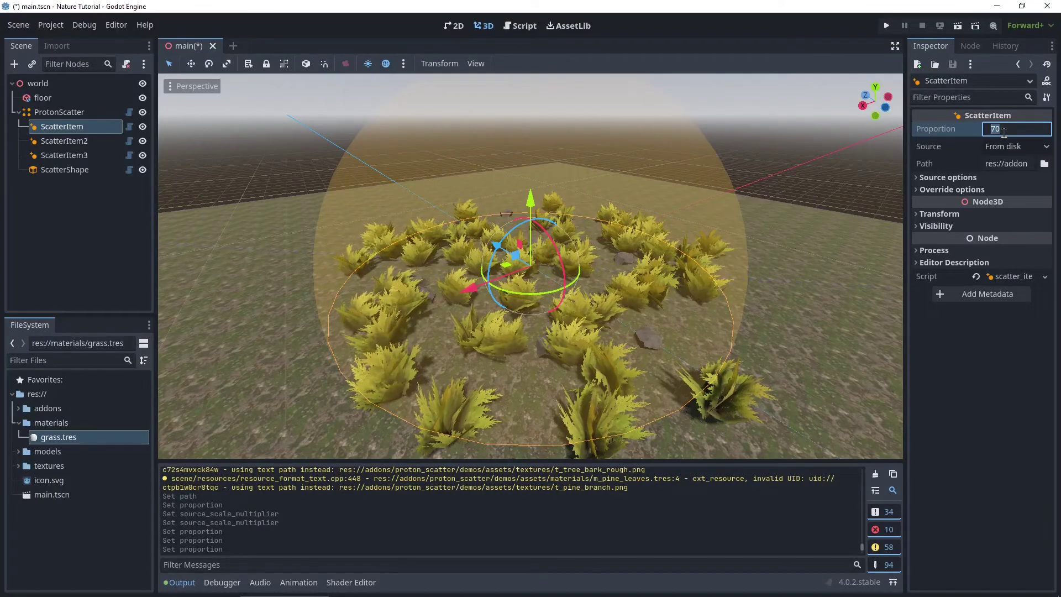
click(143, 112)
click(142, 112)
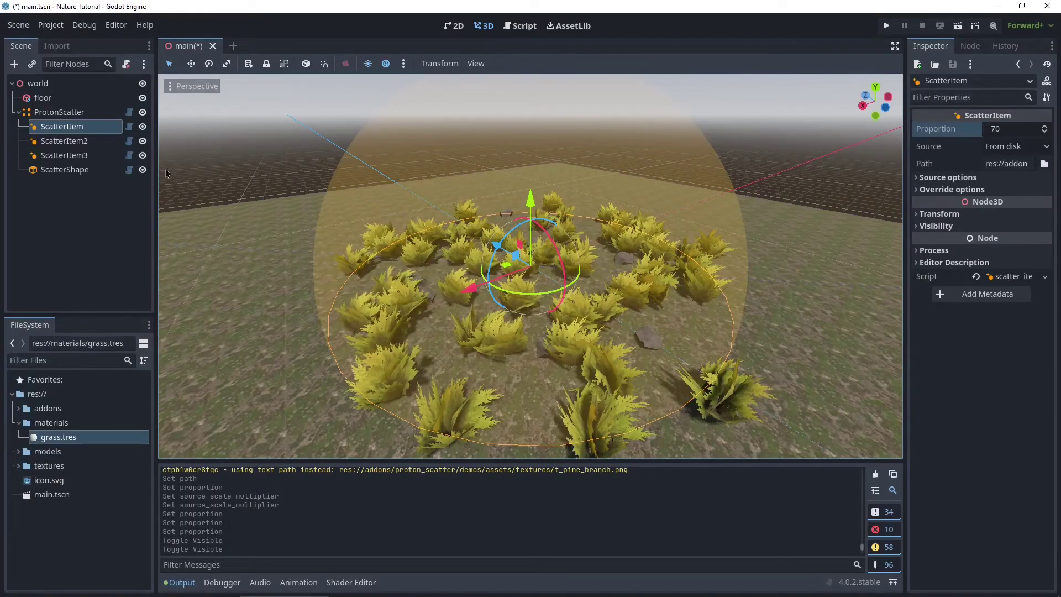
Try proportions of 25 and 15 for the pine tree ScatterItem3 and settle on 10.
click(94, 156)
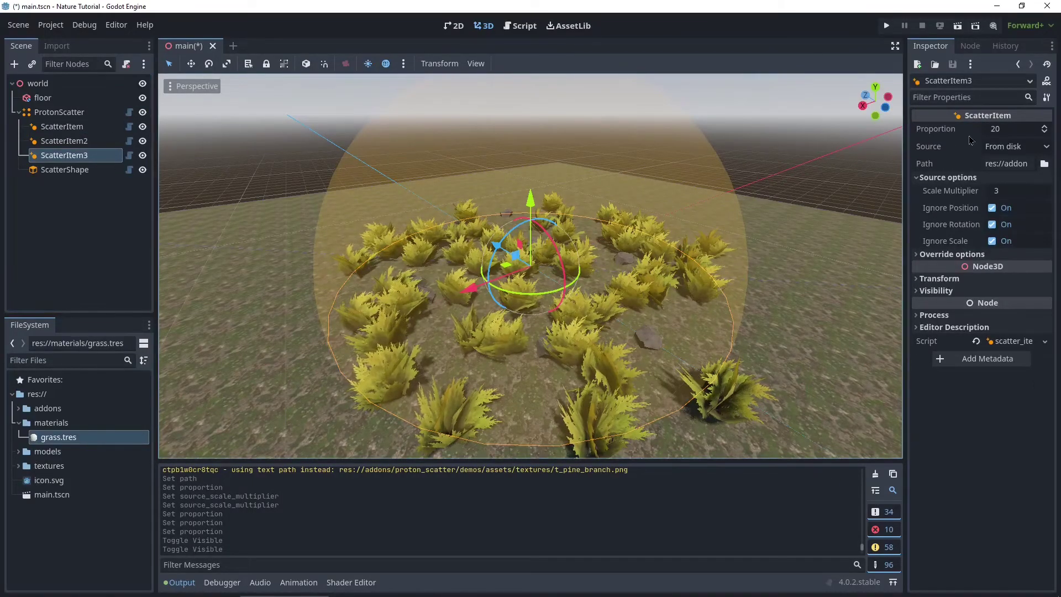
click(1009, 130)
text(25)
key(Return)
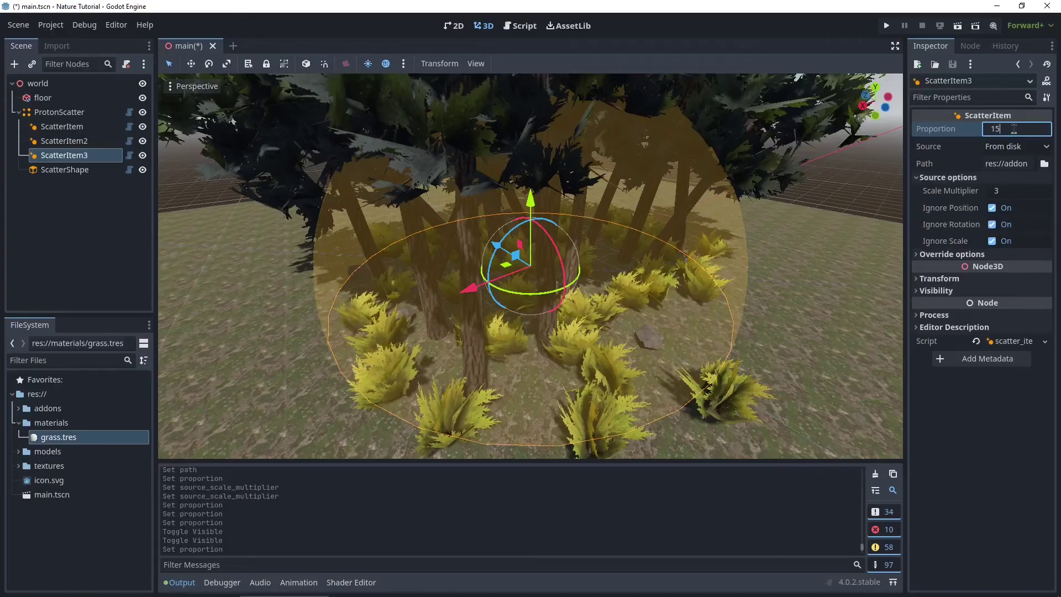
key(Return)
click(1011, 132)
text(10)
scroll(715, 233, up, 4)
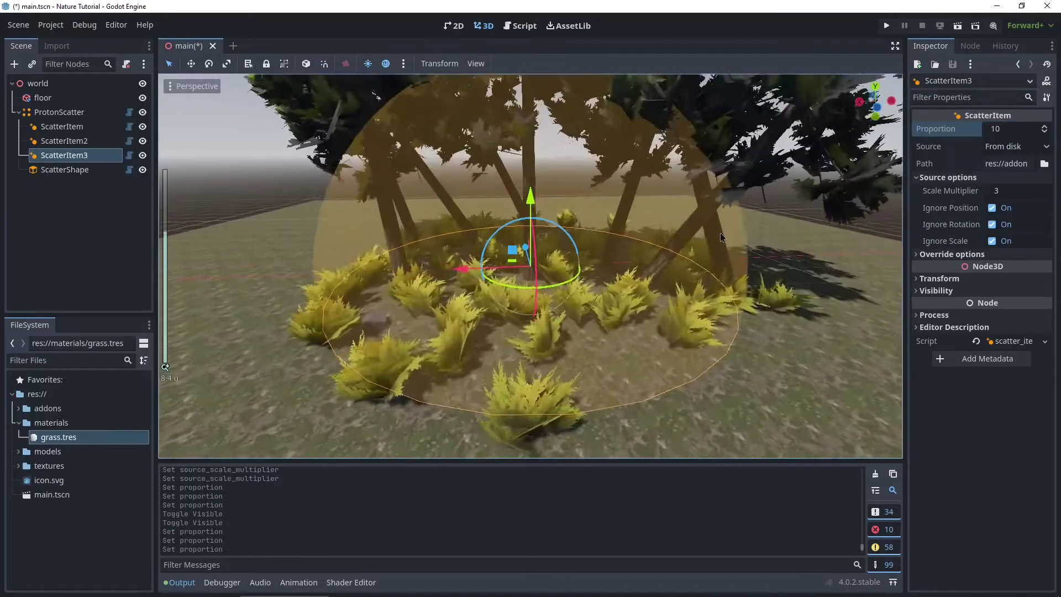
middle_drag(715, 233, 539, 230)
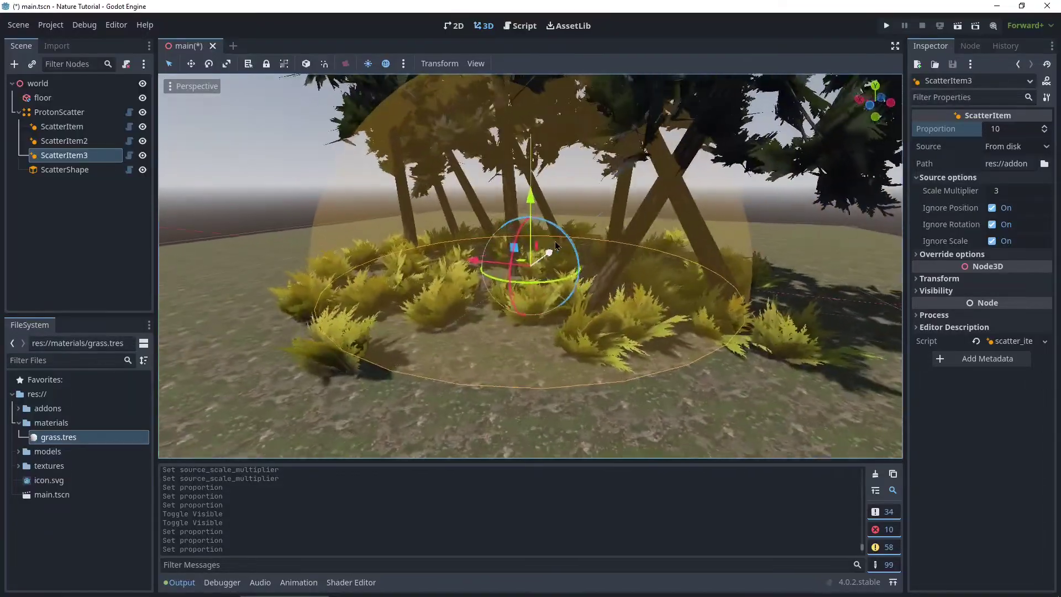
middle_drag(458, 247, 364, 276)
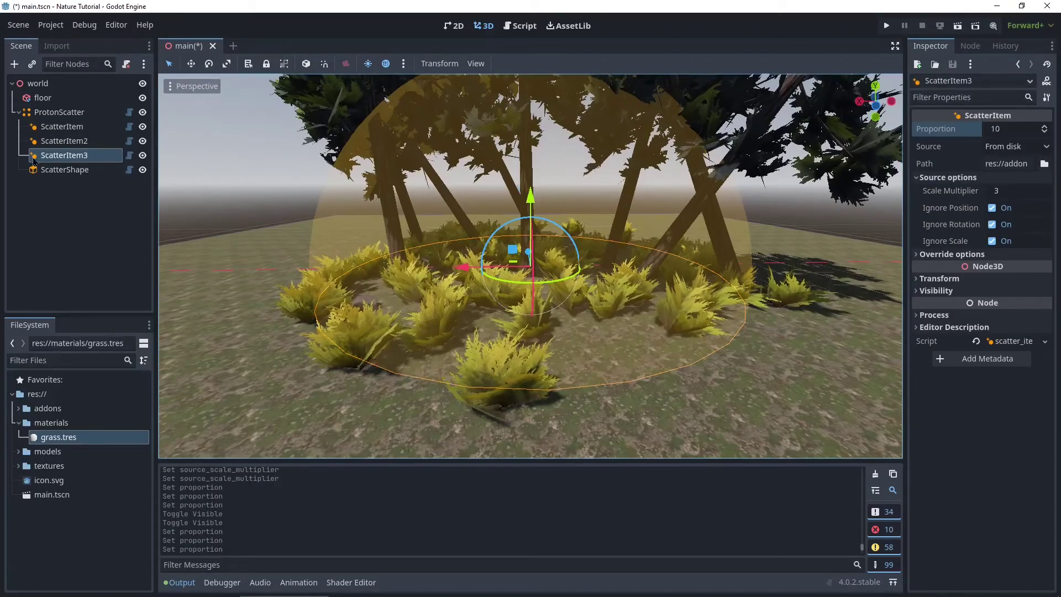
Set the X and Z rotation of ProtonScatter's Randomize Transforms modifier to 10.
click(60, 111)
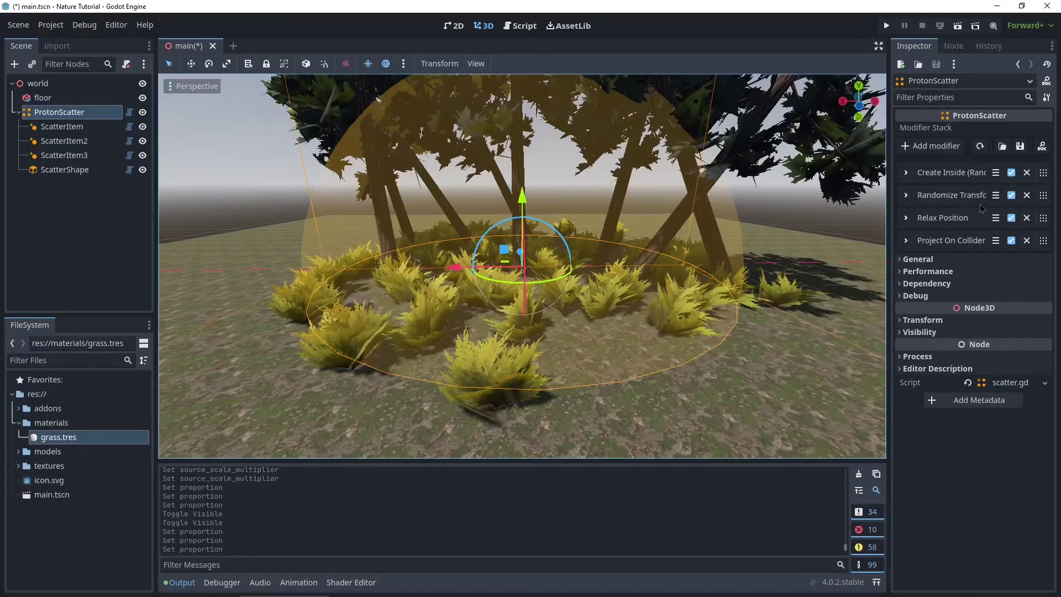
click(906, 196)
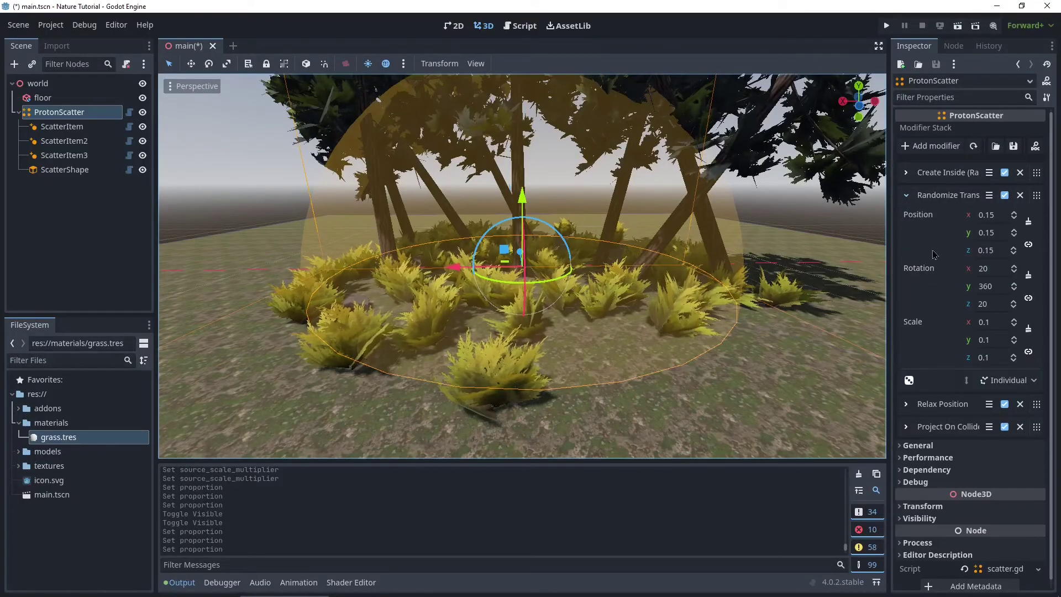
click(992, 269)
text(10)
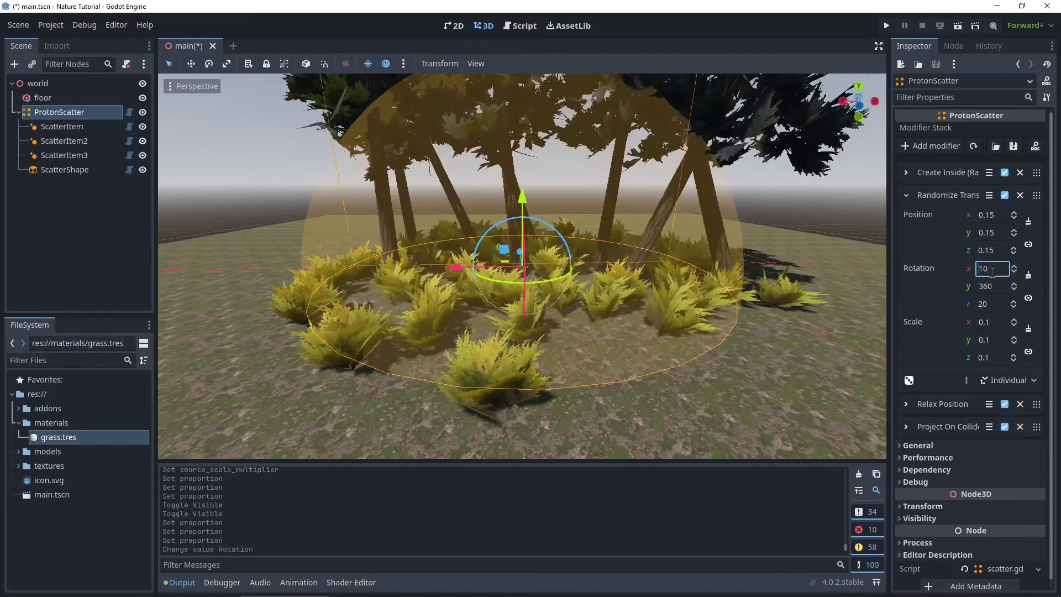
click(989, 303)
text(10)
key(Return)
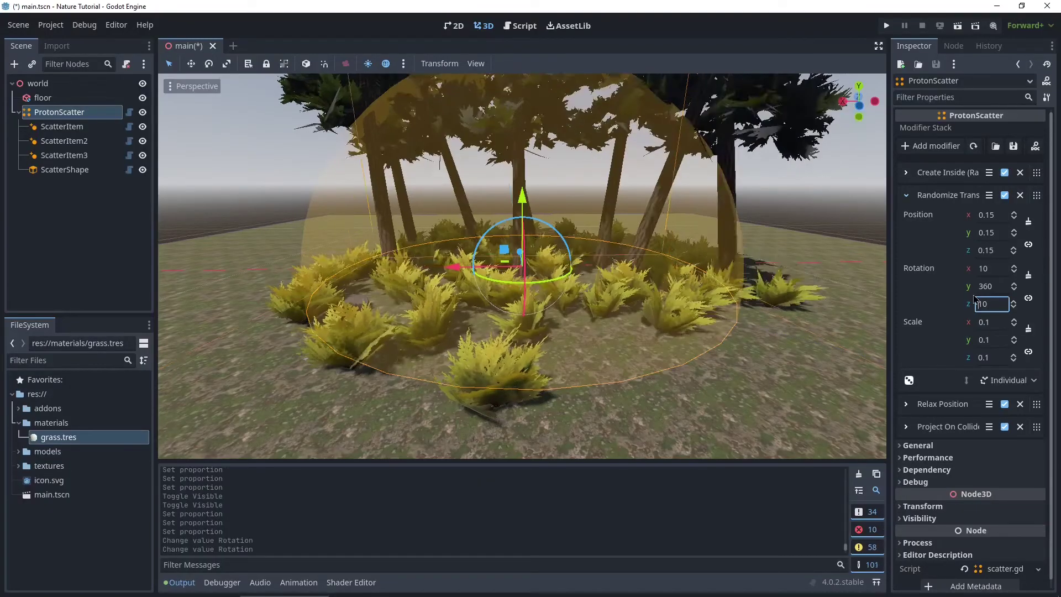
Reduce the Randomize Transforms modifier's X and Z rotation to 5.
click(992, 268)
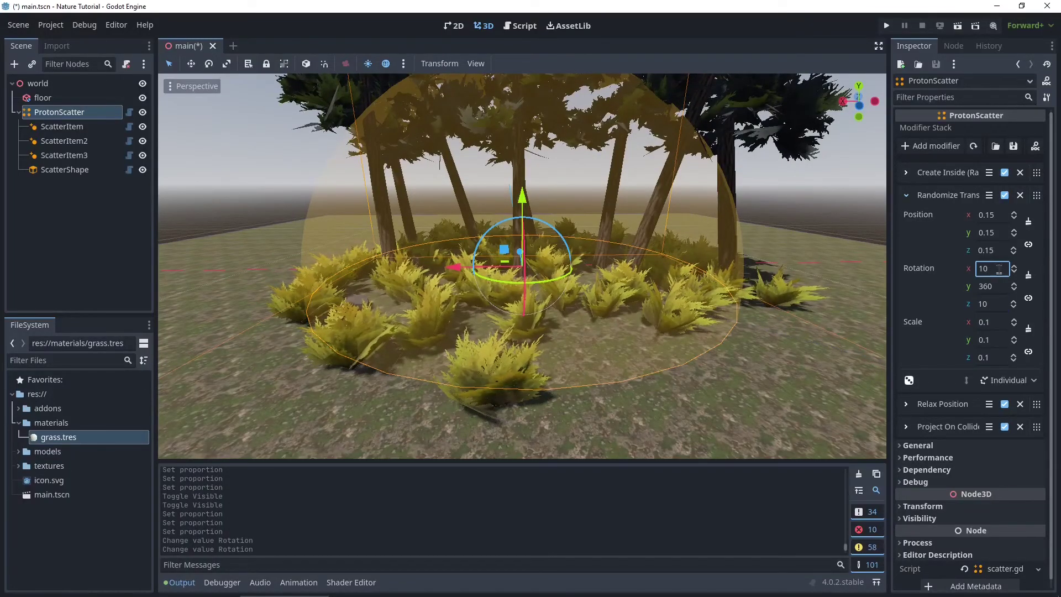
click(991, 303)
text(5)
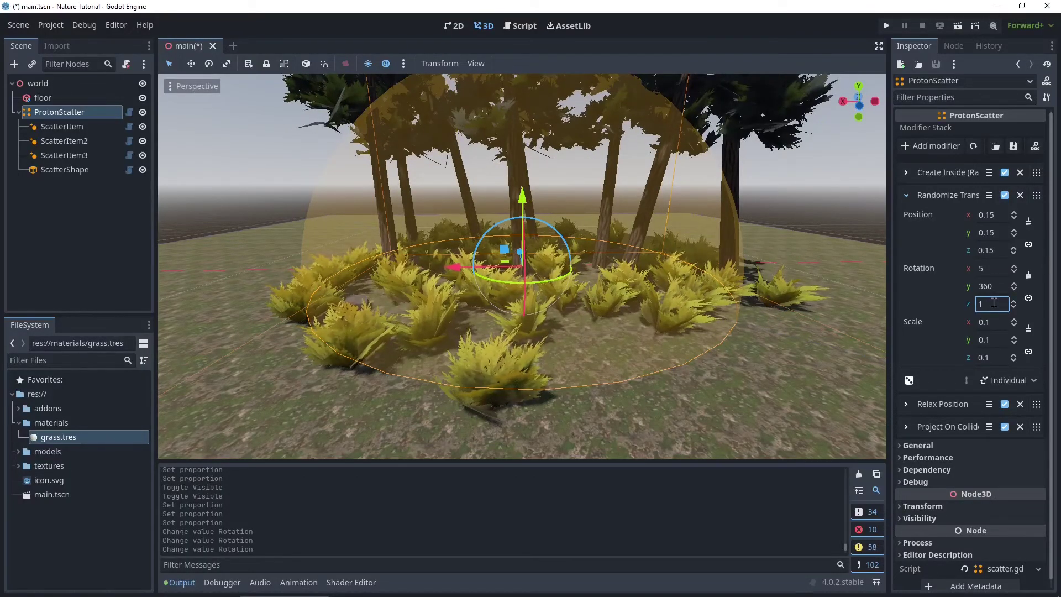
scroll(734, 270, down, 5)
scroll(651, 293, up, 8)
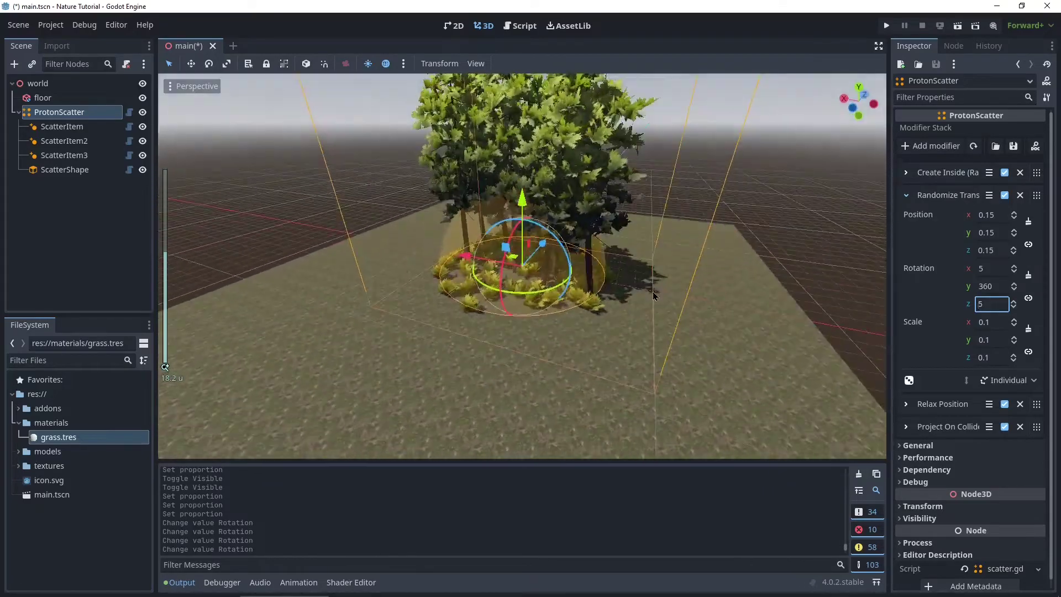
middle_drag(651, 293, 449, 286)
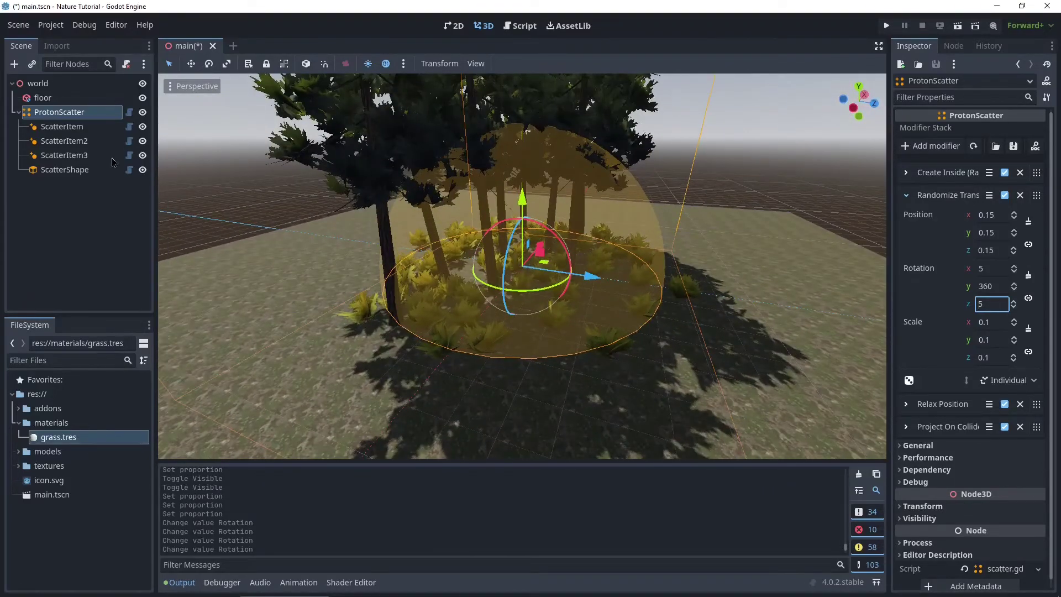
Replace the sphere of ScatterShape with a new ProtonScatterBoxShape.
click(77, 128)
click(65, 169)
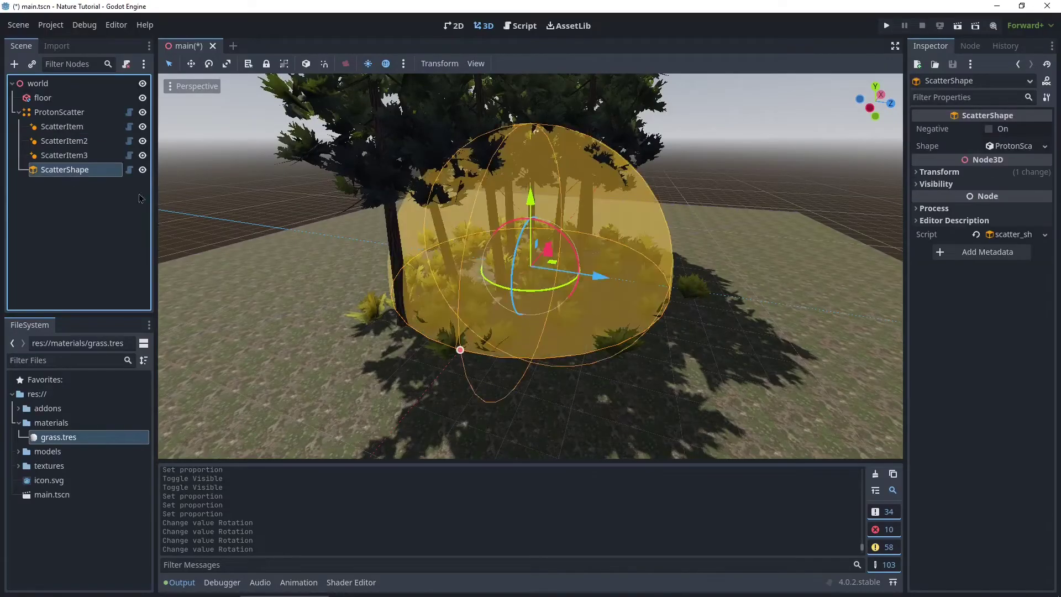
click(993, 149)
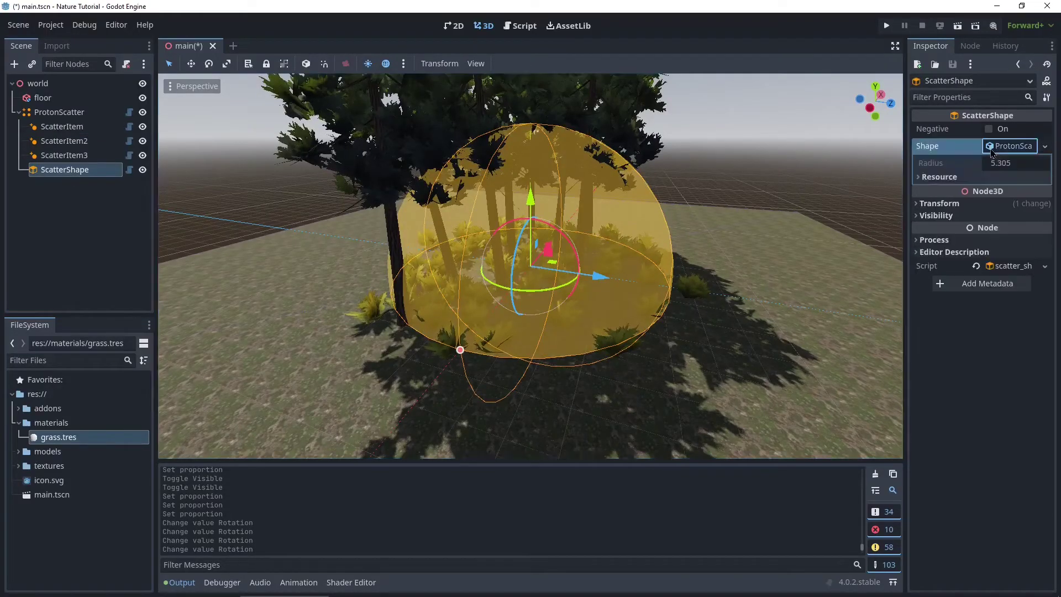
right_click(987, 151)
click(929, 153)
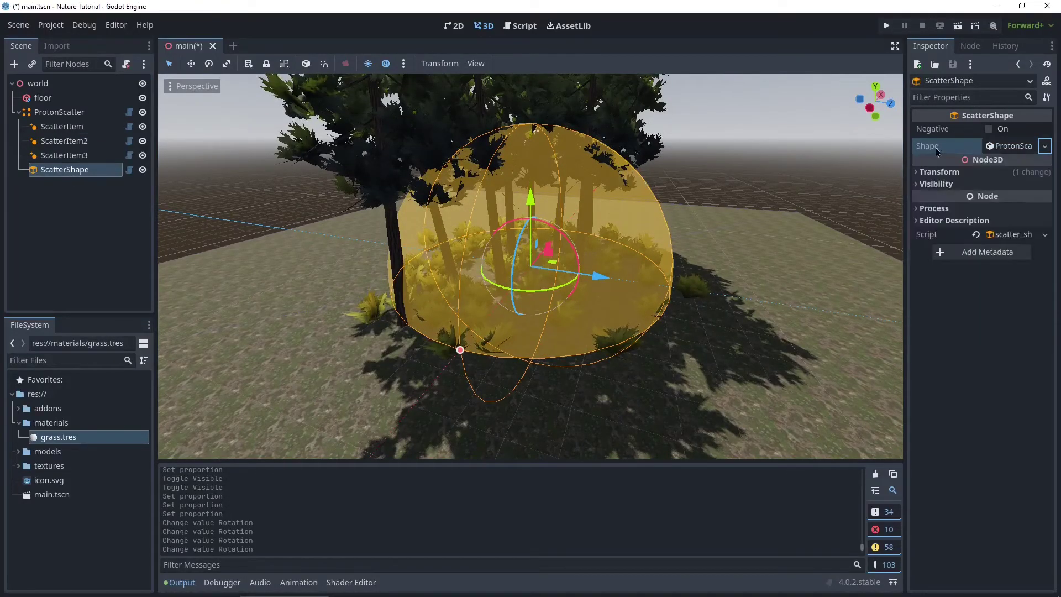
click(1044, 147)
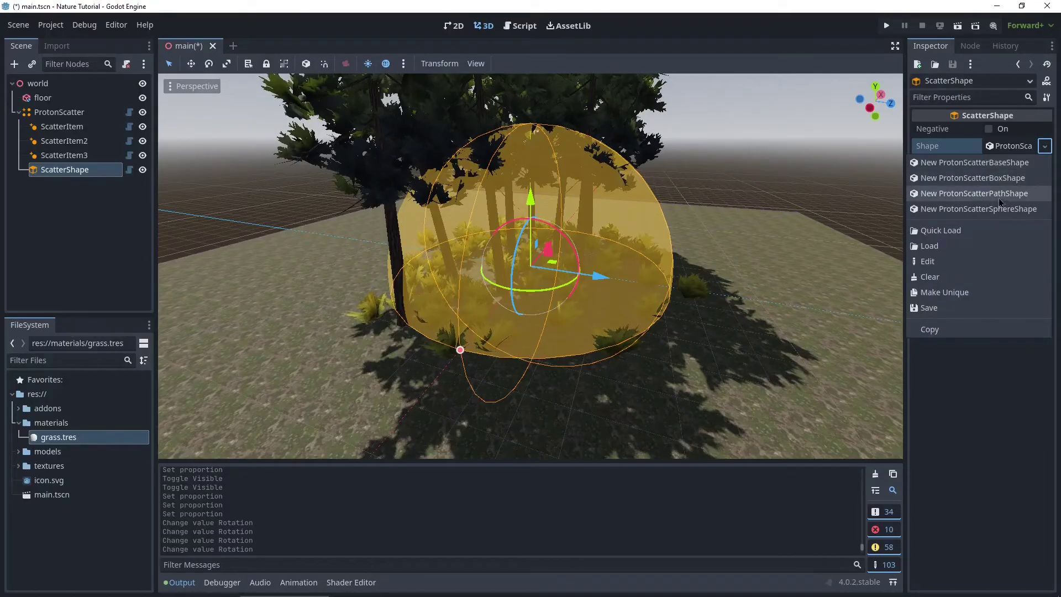
click(1011, 178)
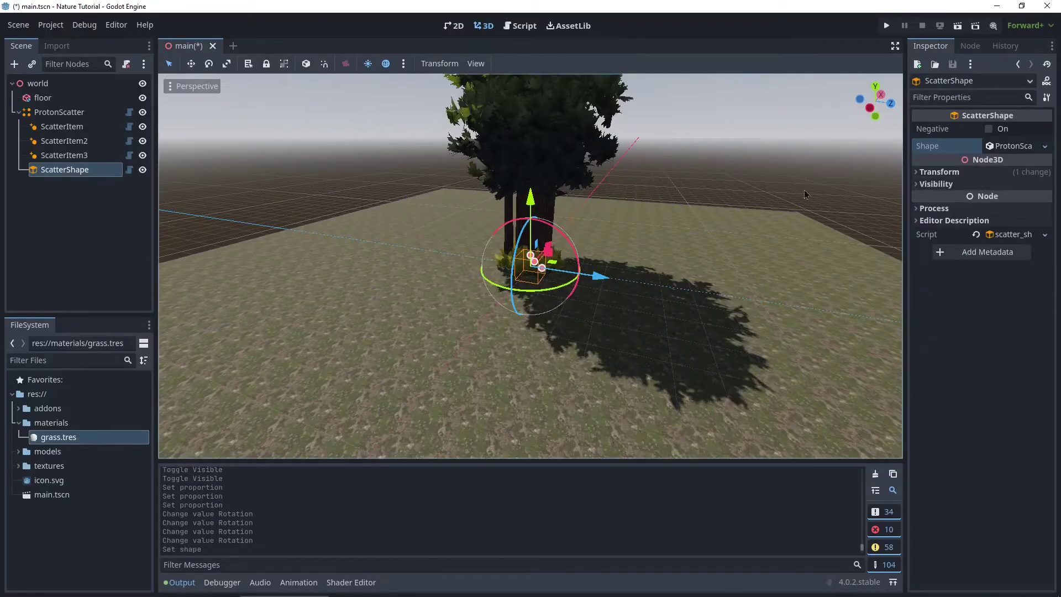
Set the size of ScatterShape's box to 30 on both the X and Z axes.
click(1009, 147)
click(937, 178)
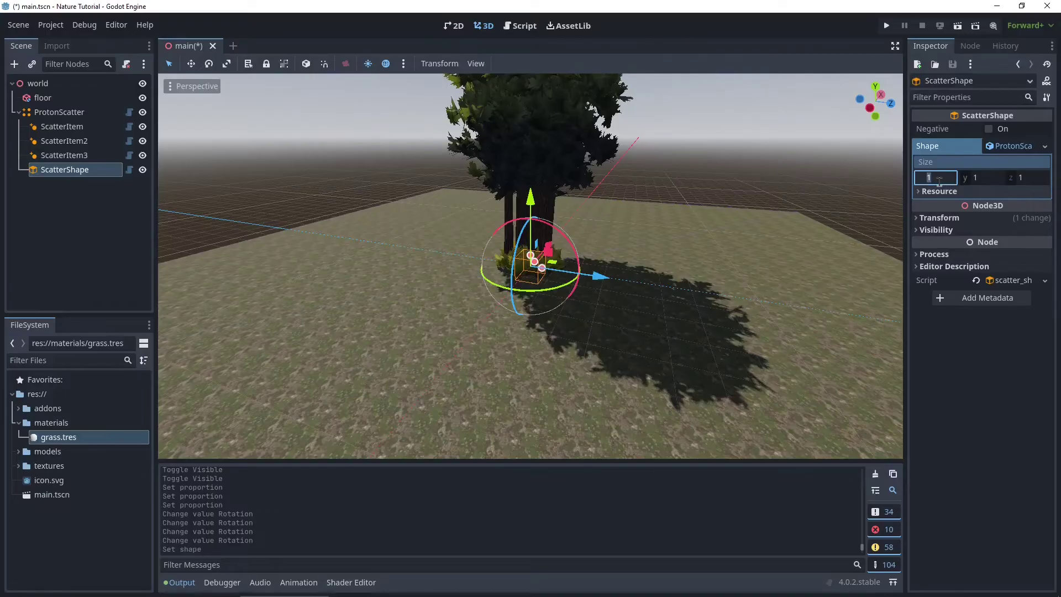
text(30)
key(Tab)
key(Tab)
text(30)
key(Return)
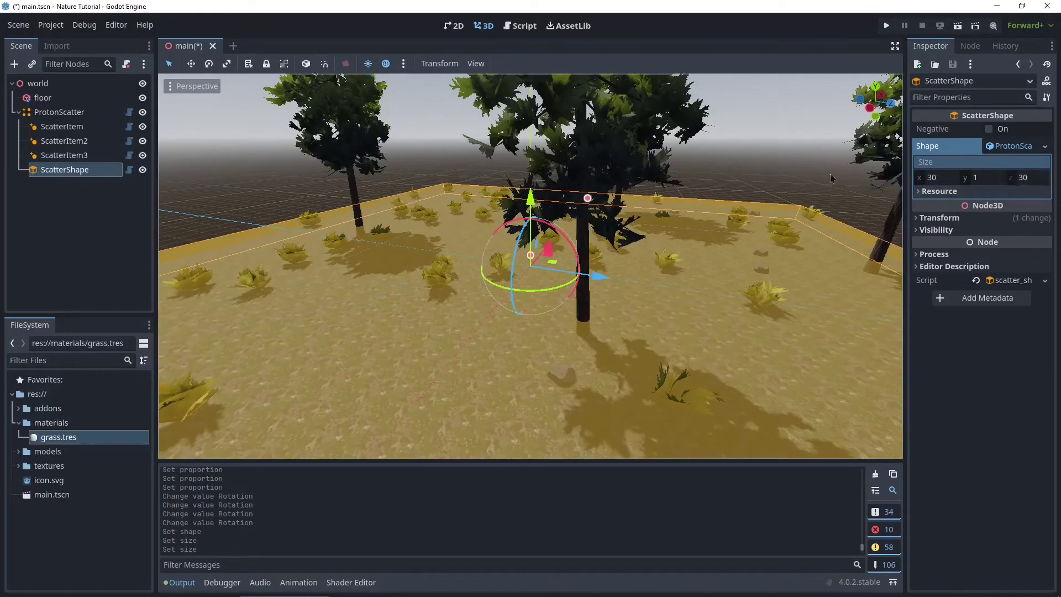
click(844, 182)
scroll(785, 161, down, 5)
scroll(607, 197, up, 8)
right_drag(607, 192, 903, 122)
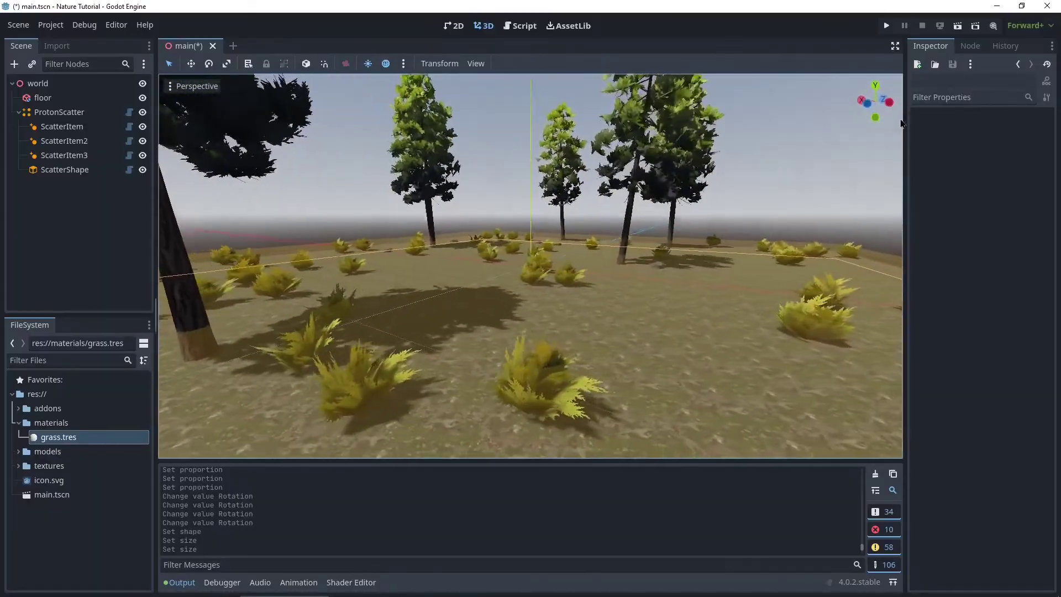
Set the amount of ProtonScatter's Create Inside (Random) modifier to 750.
click(59, 111)
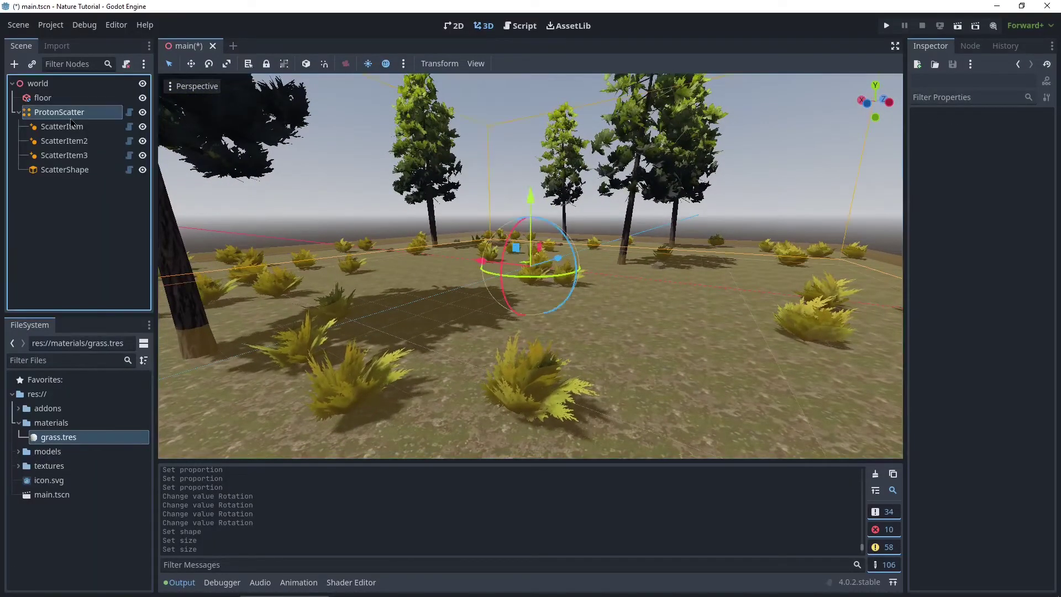
click(907, 195)
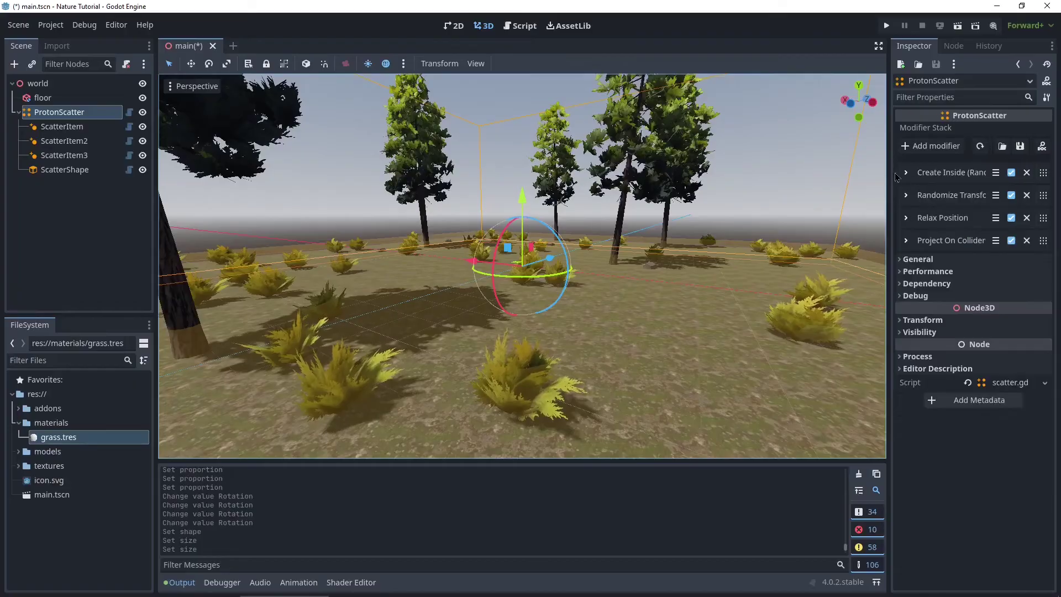
click(906, 173)
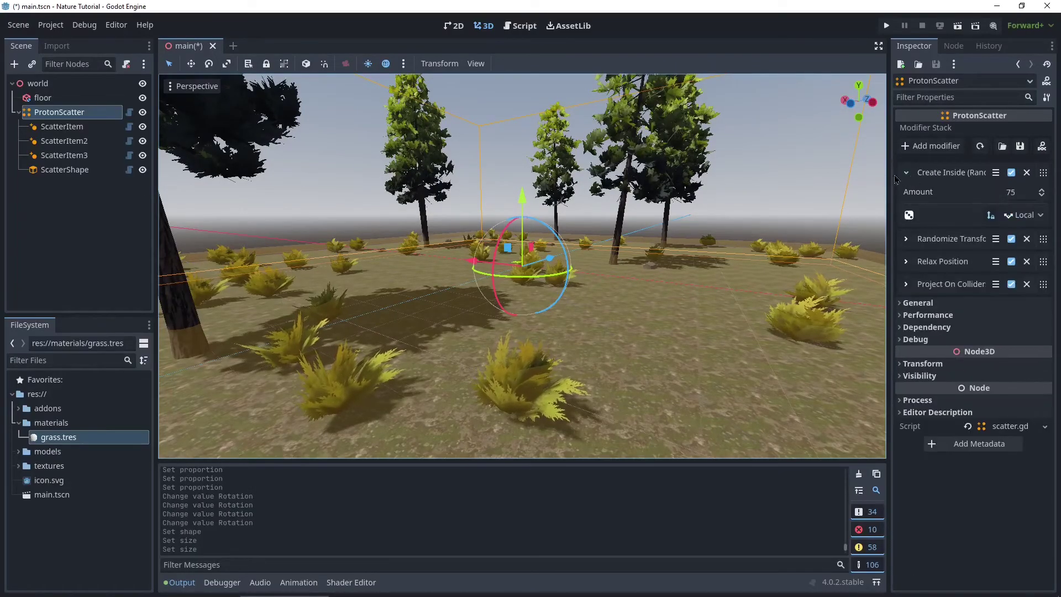
click(1020, 192)
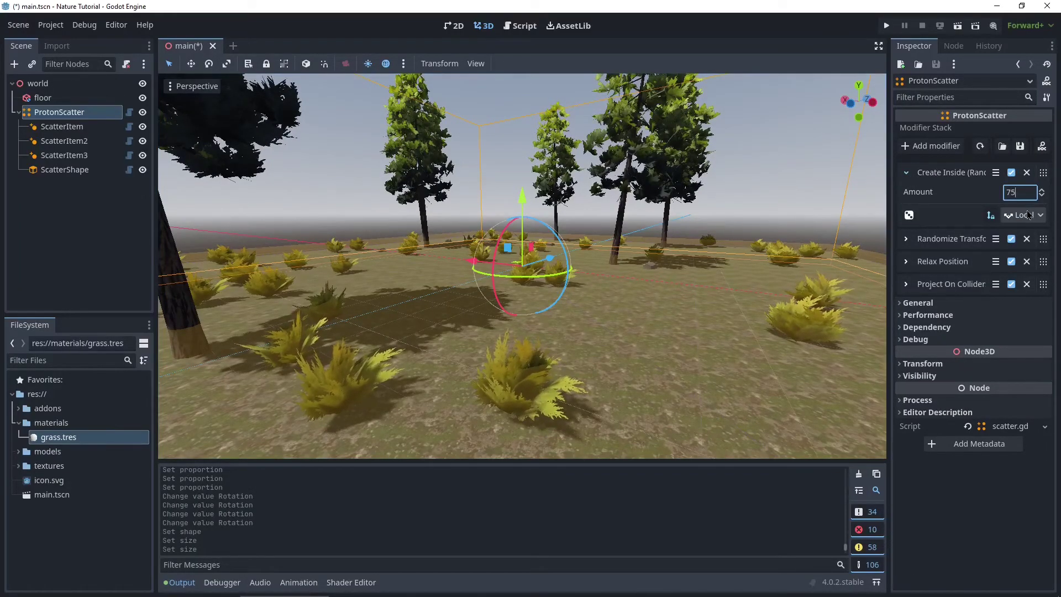
text(0)
key(Return)
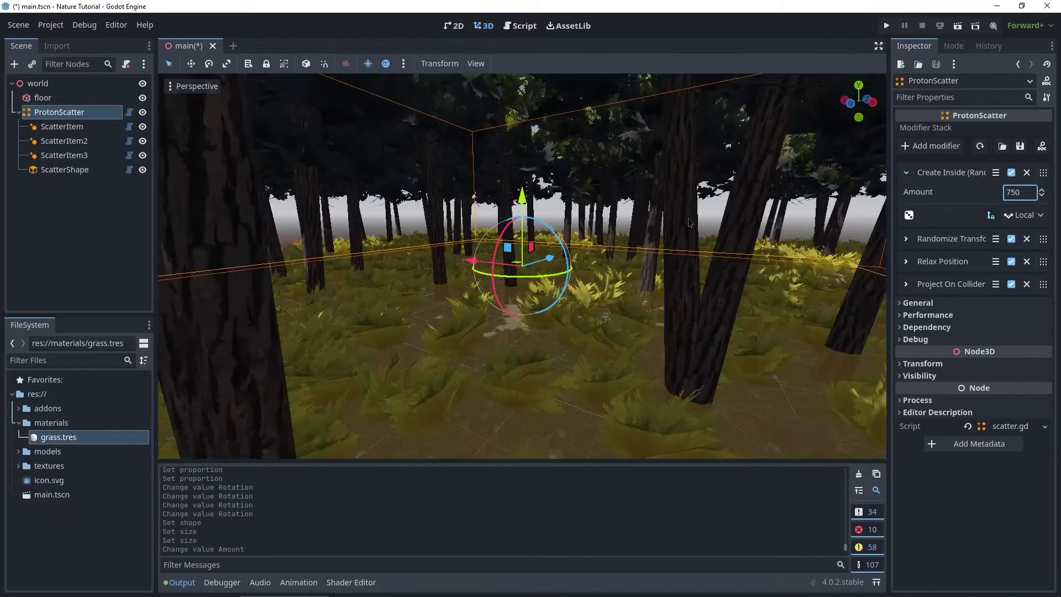
Add the preview sun and the preview environment to the scene as nodes.
click(658, 250)
middle_drag(657, 250, 624, 225)
click(476, 63)
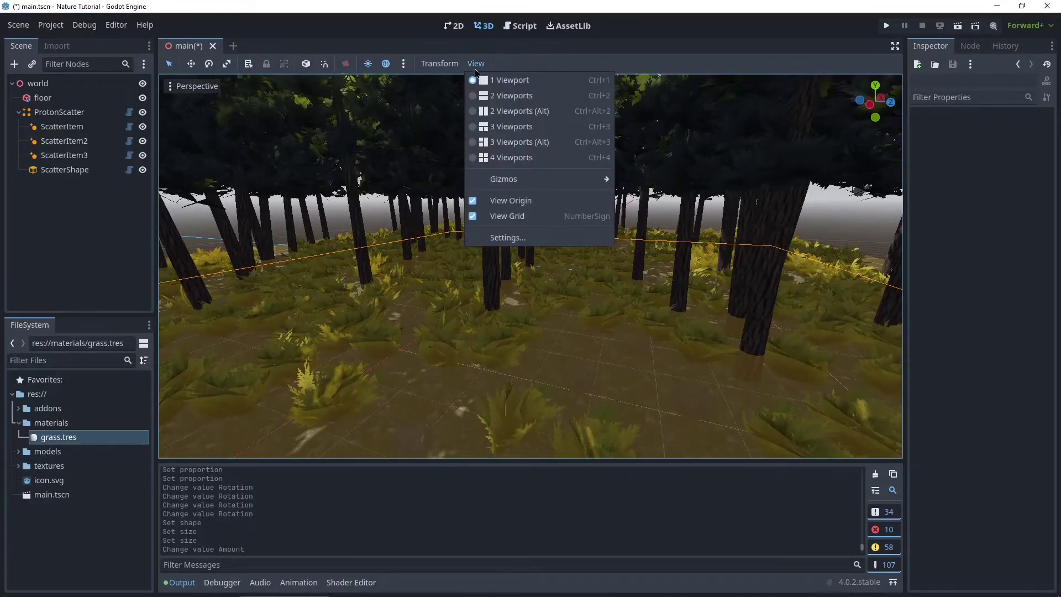
click(439, 63)
click(370, 113)
middle_drag(370, 113, 351, 161)
scroll(428, 138, down, 5)
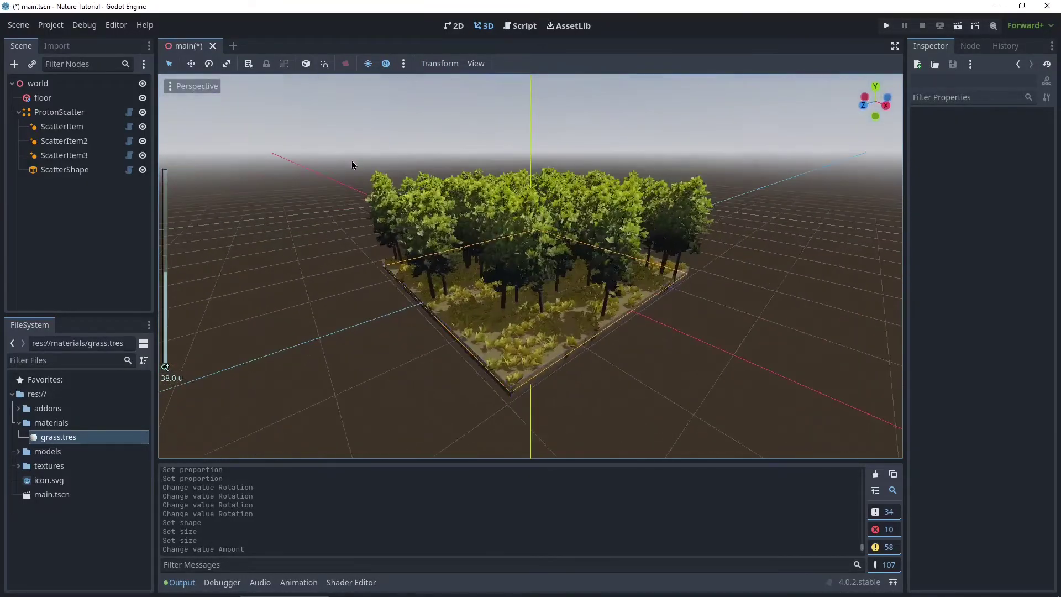
click(404, 64)
click(340, 339)
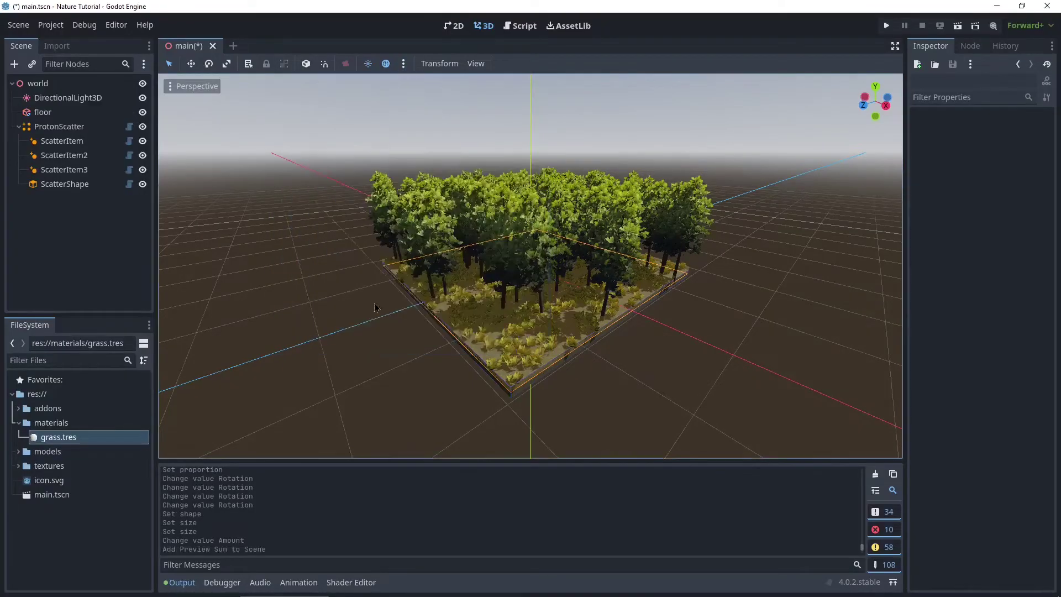
click(404, 64)
click(487, 337)
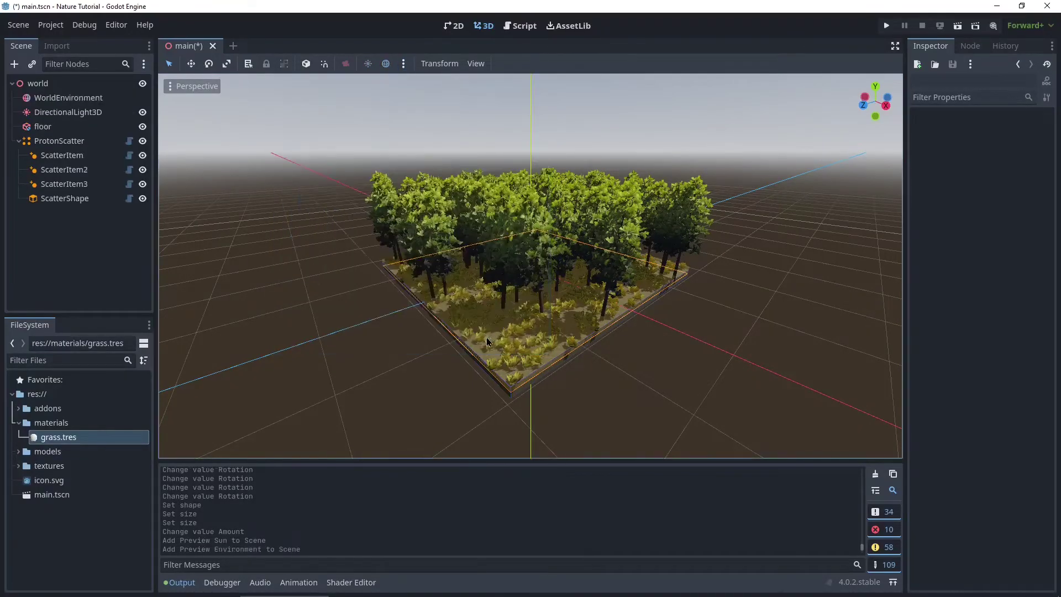
Add a Camera3D node as a child of the world node and focus the view on it.
scroll(526, 356, up, 5)
scroll(526, 356, up, 5)
middle_drag(526, 357, 418, 317)
scroll(606, 226, up, 4)
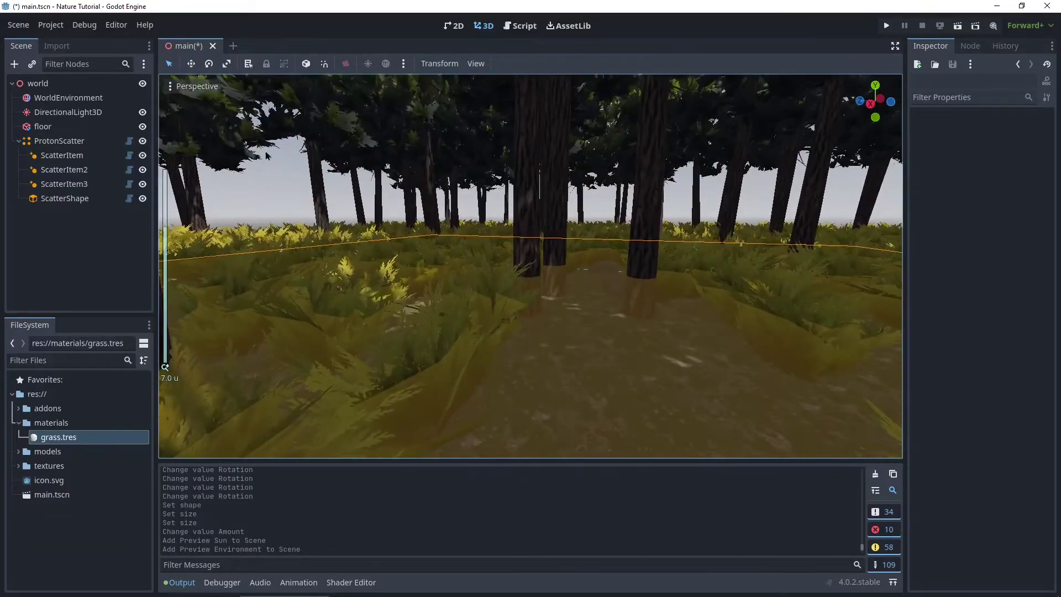
right_click(37, 83)
click(88, 92)
text(camera)
key(Return)
double_click(53, 212)
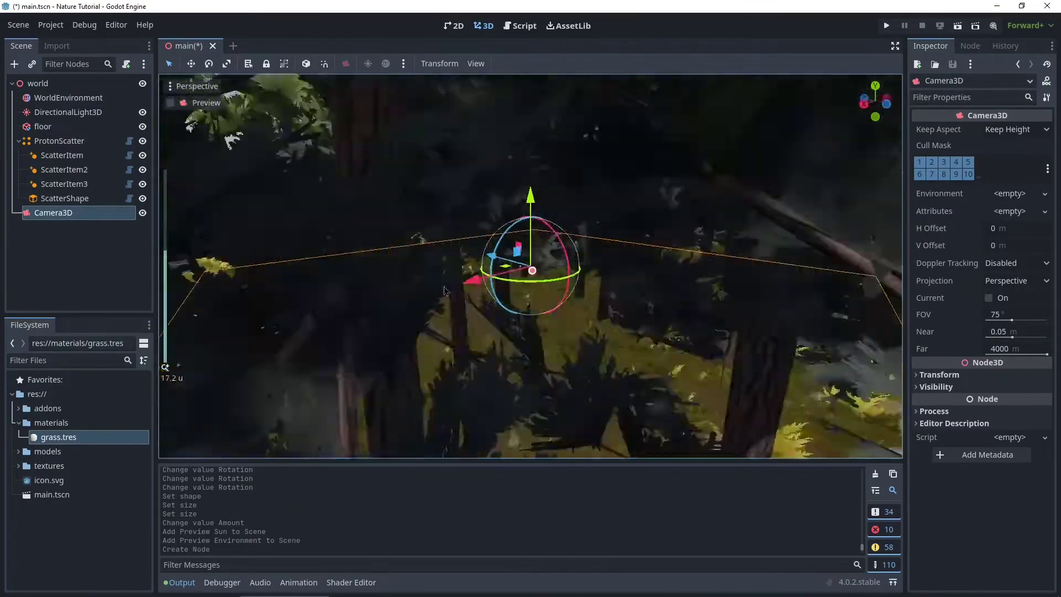
Move Camera3D away from the forest's centre and raise it above the bushes.
drag(511, 276, 335, 316)
scroll(335, 316, down, 3)
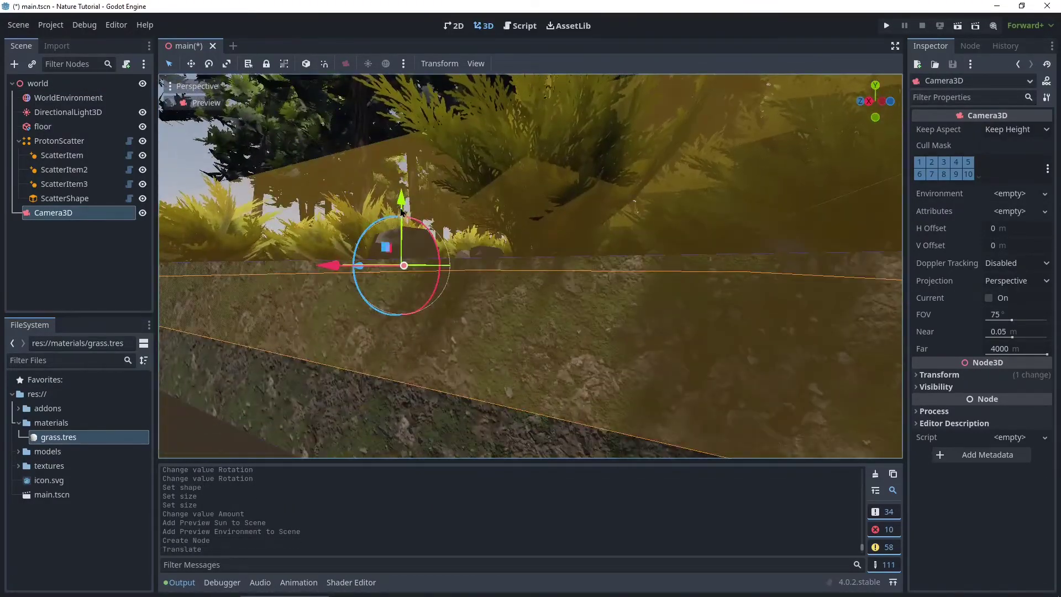
drag(390, 213, 396, 119)
key(f)
middle_drag(464, 192, 580, 249)
drag(651, 307, 332, 308)
middle_drag(331, 308, 602, 284)
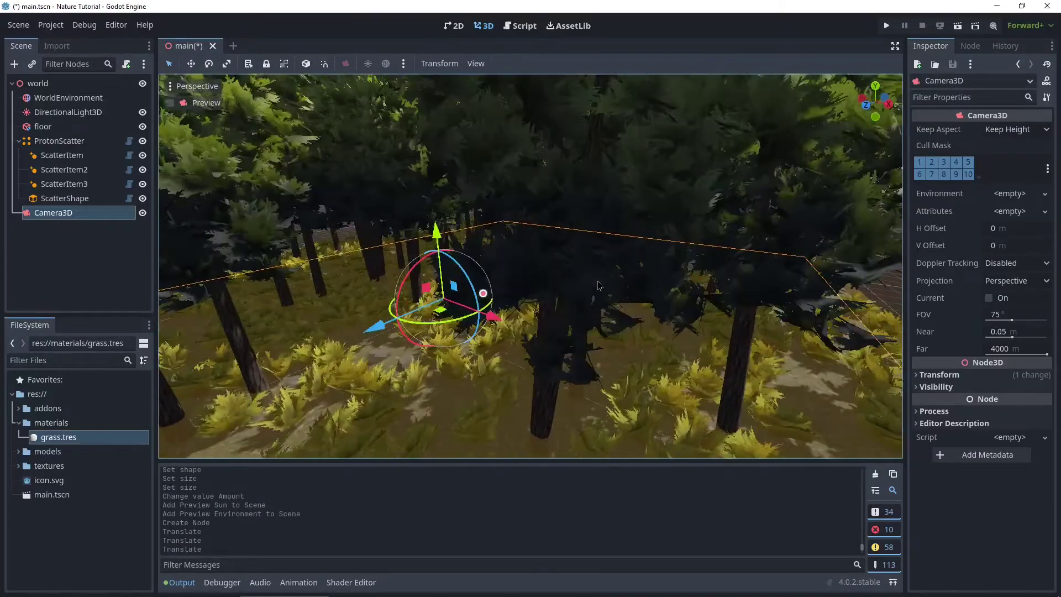
Shift Camera3D further toward the forest edge and fine-tune its height to just above the bushes.
drag(443, 315, 287, 290)
middle_drag(287, 290, 412, 330)
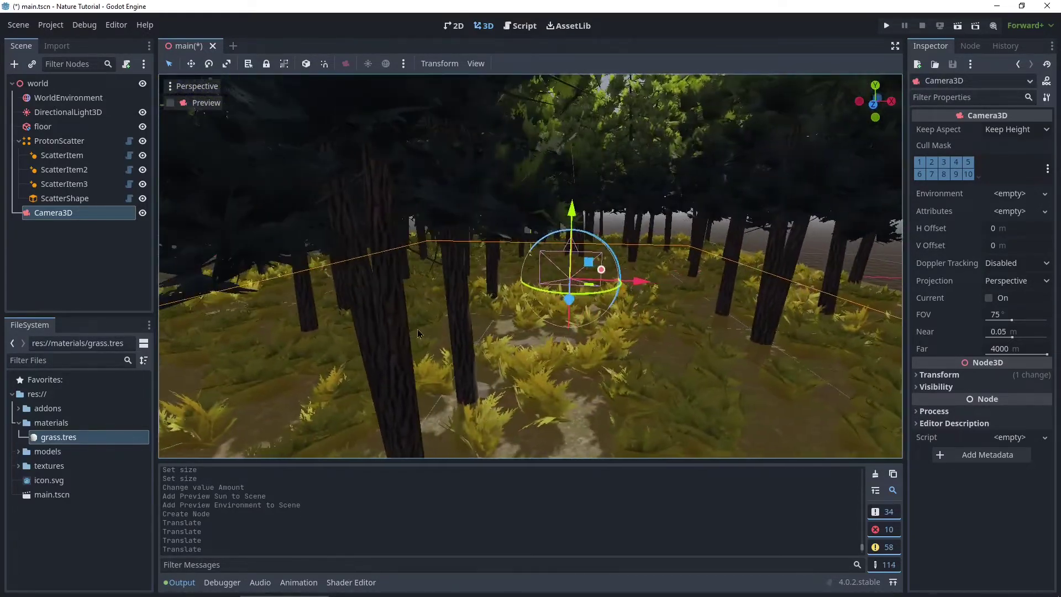
drag(572, 213, 569, 276)
middle_drag(569, 276, 265, 298)
drag(265, 298, 187, 306)
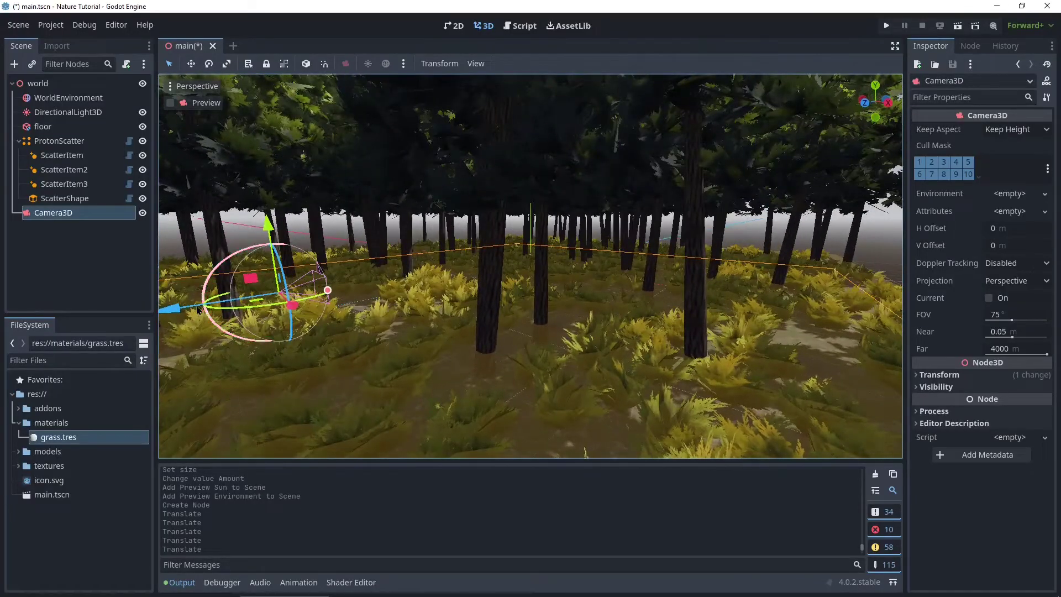
drag(256, 231, 252, 209)
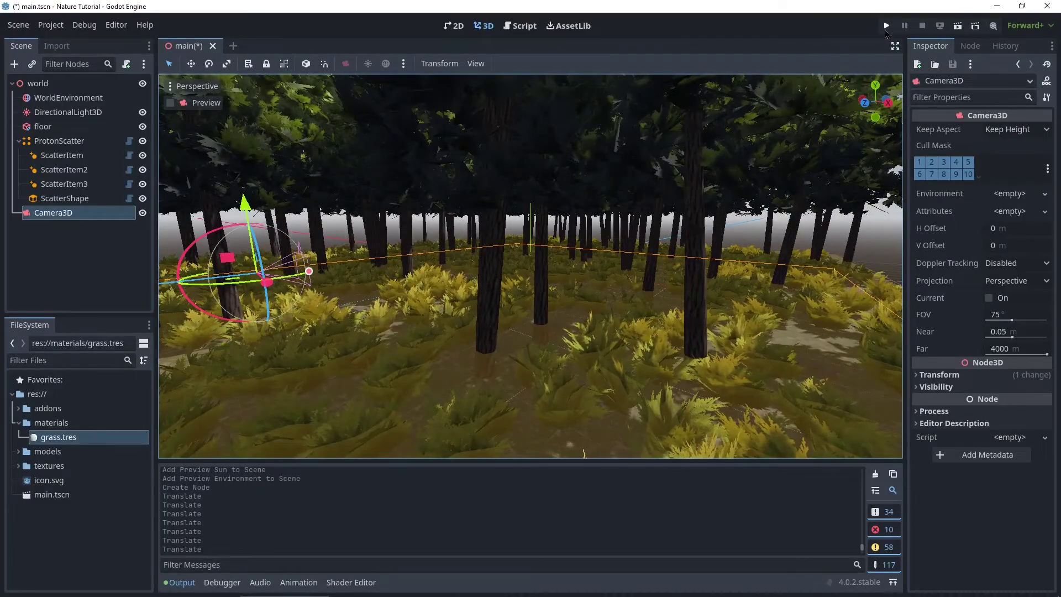
Run the project with the current scene as the main scene, and close the game window after viewing it.
key(F5)
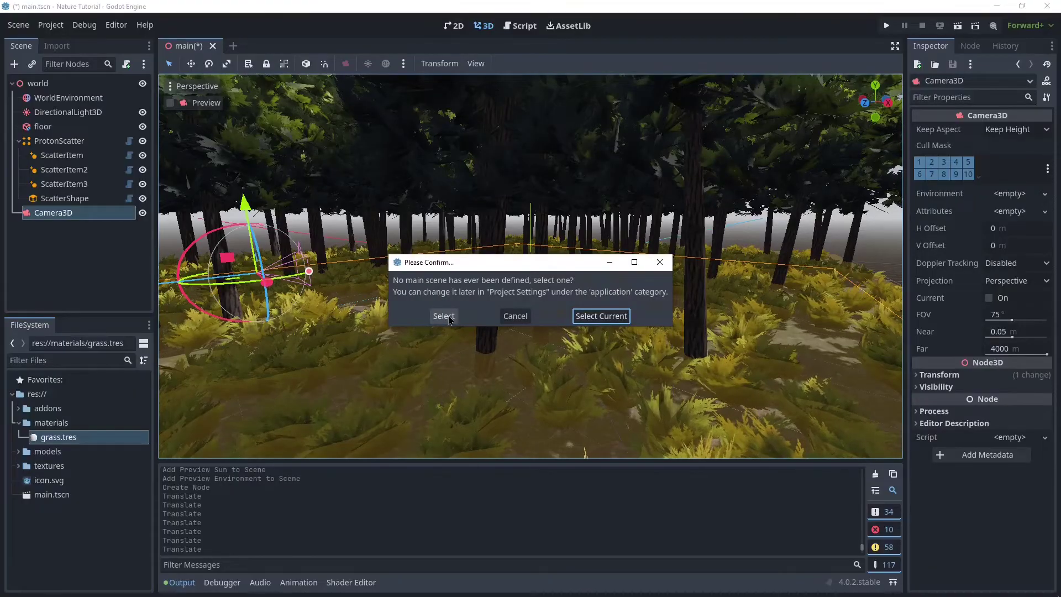
click(601, 316)
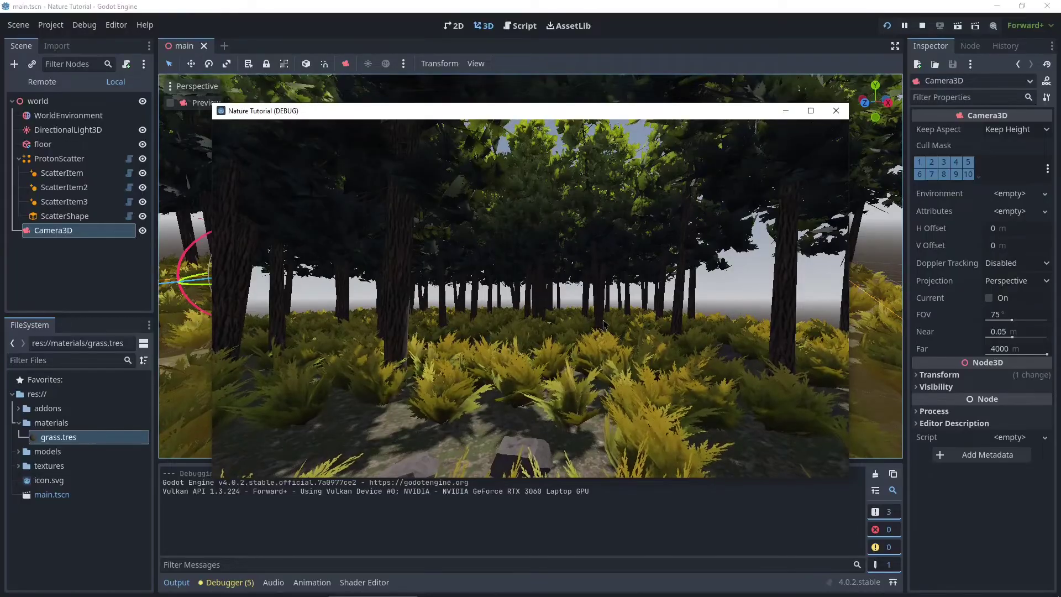
click(837, 112)
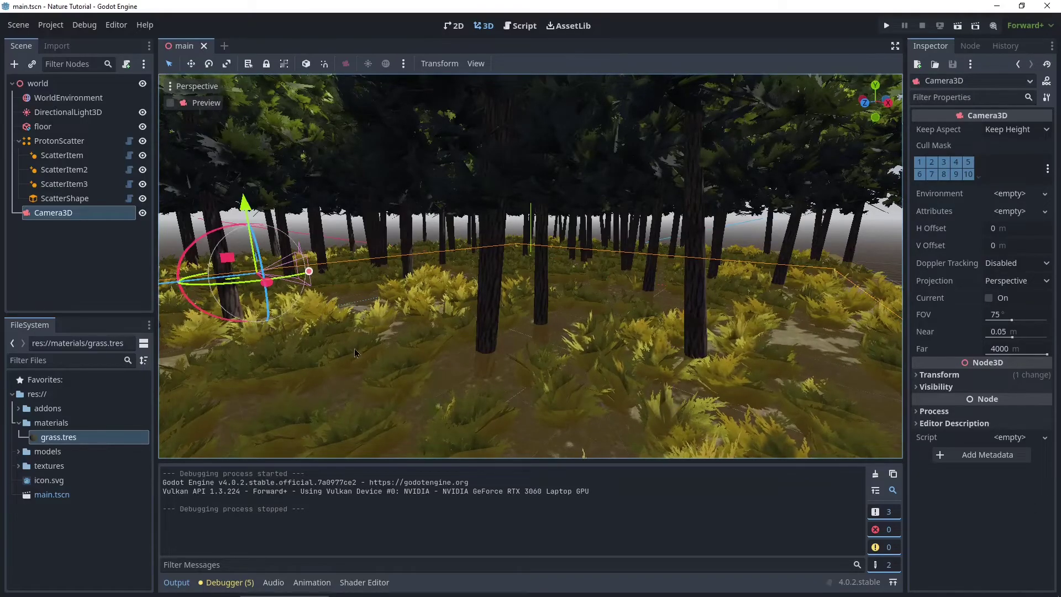
Duplicate ScatterShape and replace the copy's box with a new ProtonScatterSphereShape.
middle_drag(374, 346, 517, 304)
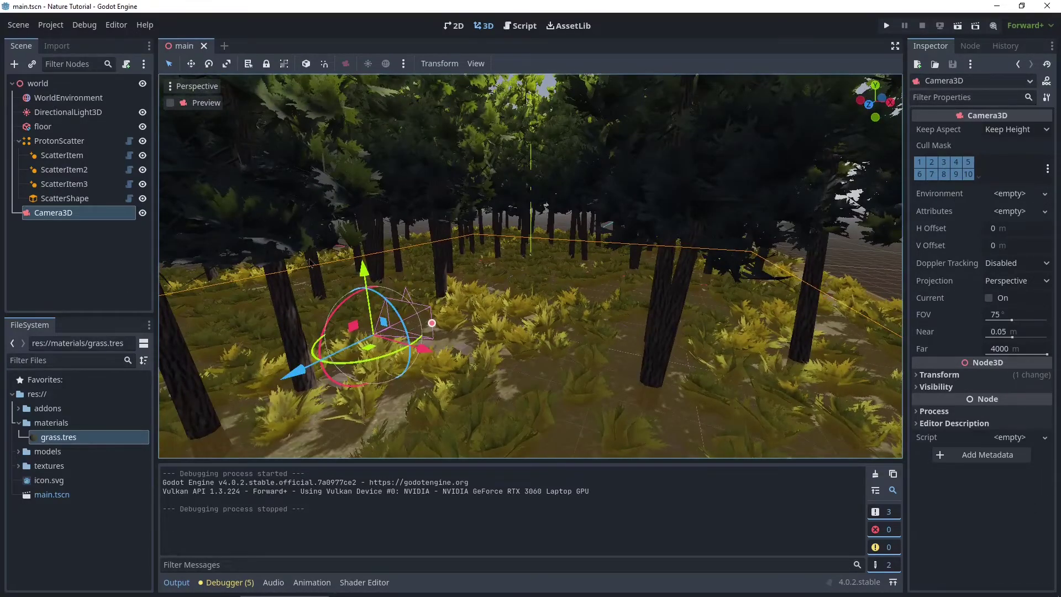
double_click(65, 198)
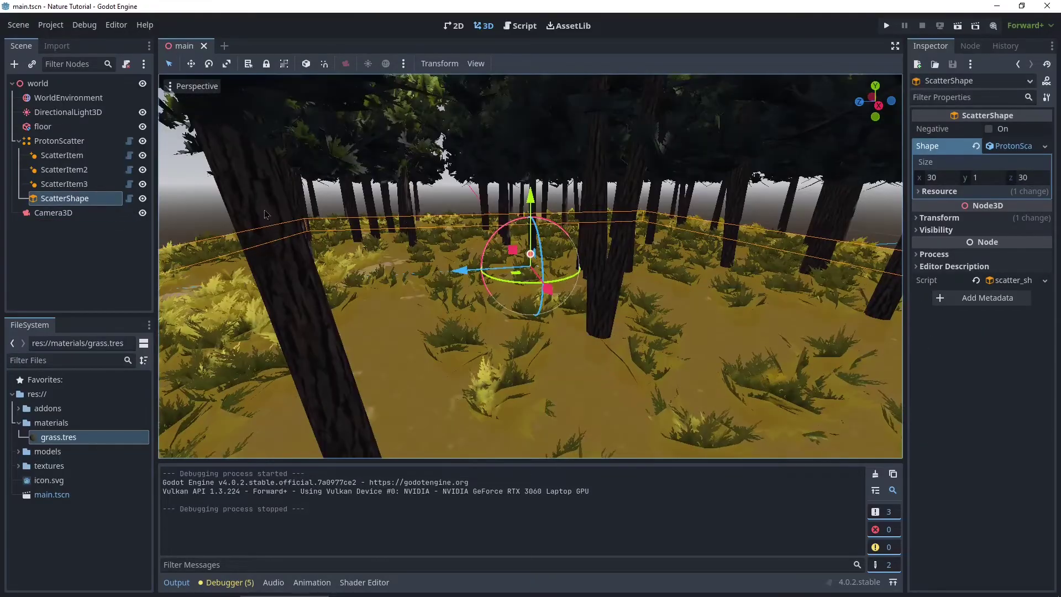
key(ctrl+d)
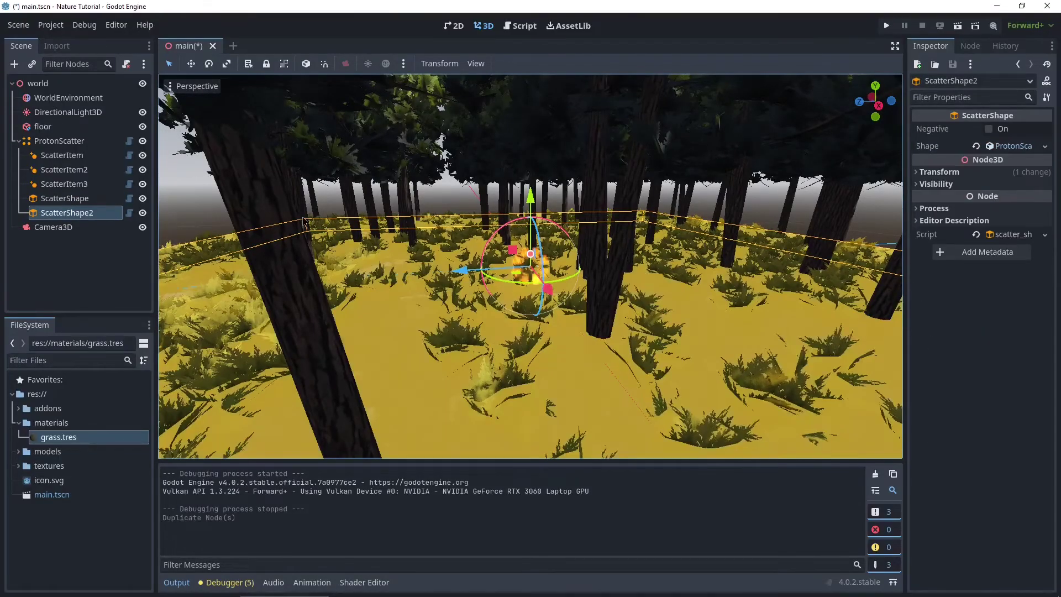
click(1016, 146)
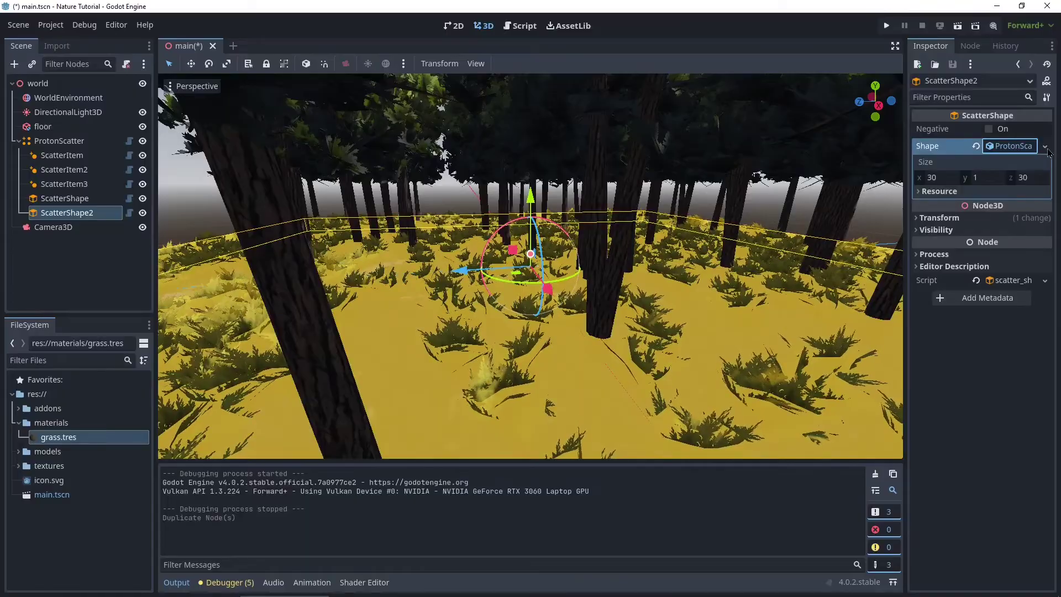
click(975, 146)
click(1044, 146)
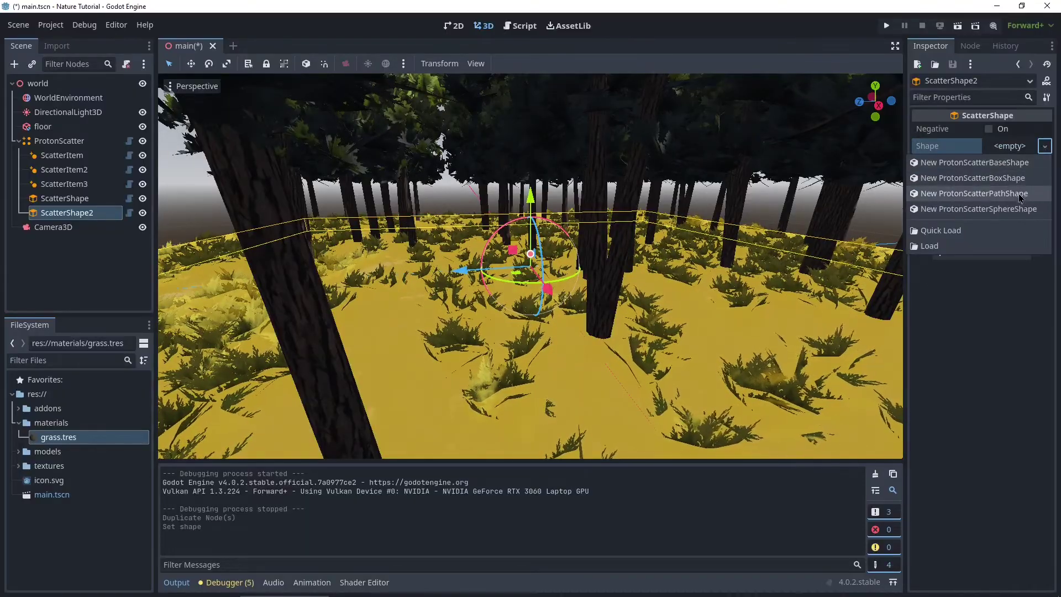
click(989, 209)
Enlarge the sphere of ScatterShape2 to a radius of about 3.06.
middle_drag(489, 364, 509, 255)
drag(509, 256, 498, 260)
middle_drag(497, 260, 500, 248)
scroll(500, 249, up, 4)
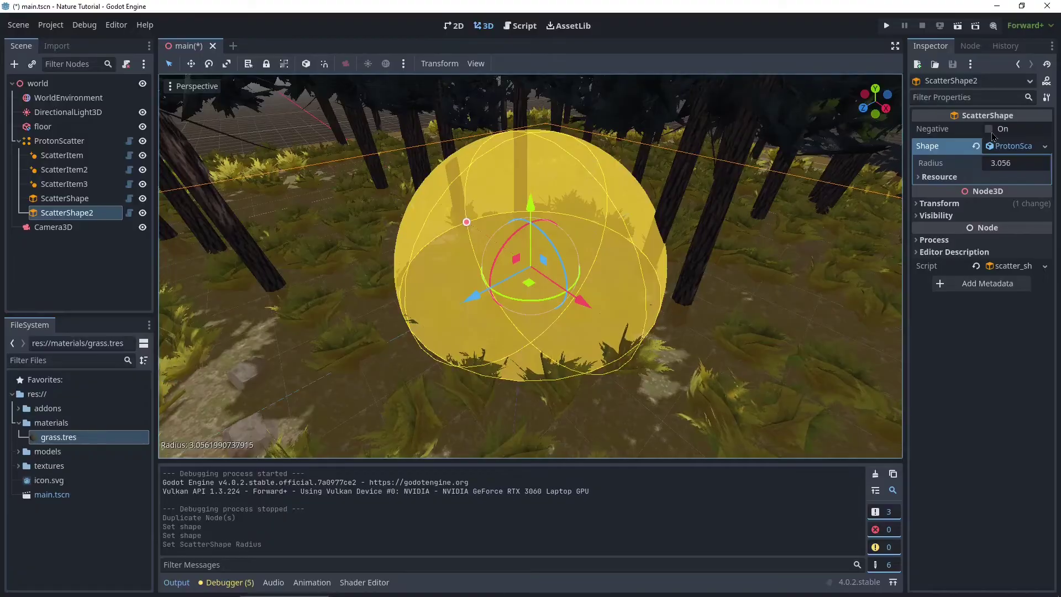
Make ScatterShape2 a negative shape and enlarge its sphere to a radius of about 3.58.
click(988, 129)
mouse_move(513, 255)
middle_down()
mouse_move(443, 249)
mouse_move(504, 252)
middle_up()
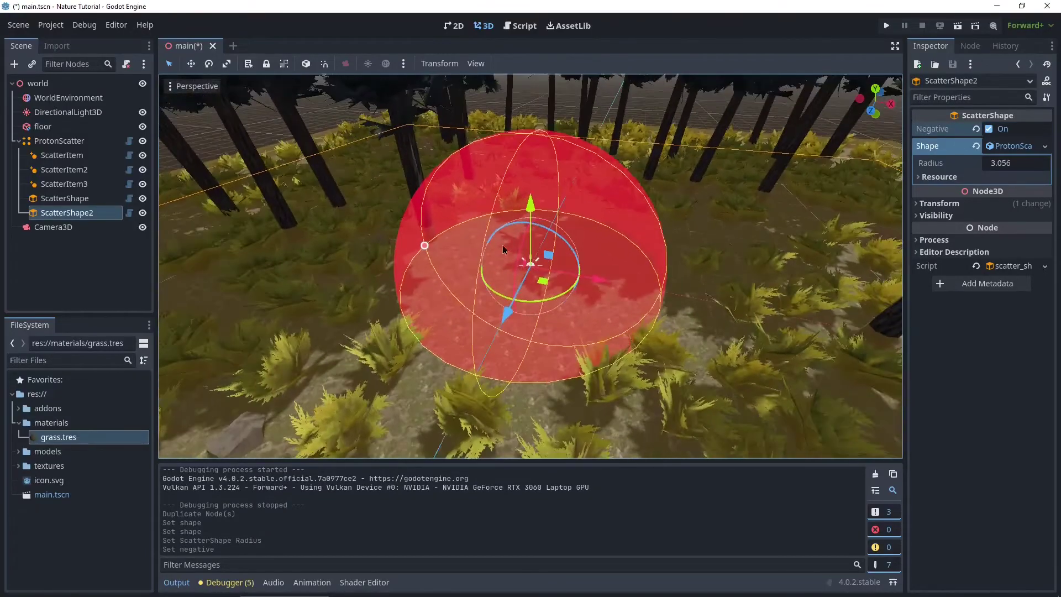
drag(424, 247, 407, 239)
middle_drag(407, 239, 533, 260)
scroll(497, 254, down, 5)
scroll(532, 260, up, 3)
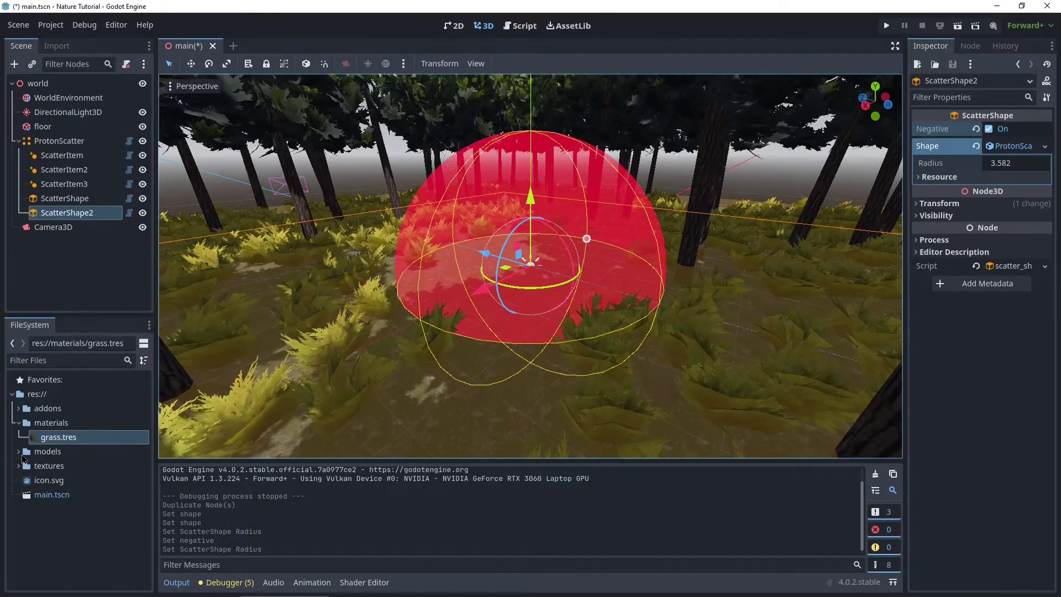
Place the maple_tree.glb model at the centre of the negative sphere and enlarge ScatterShape2's radius to about 4.17.
click(19, 455)
drag(63, 448, 535, 274)
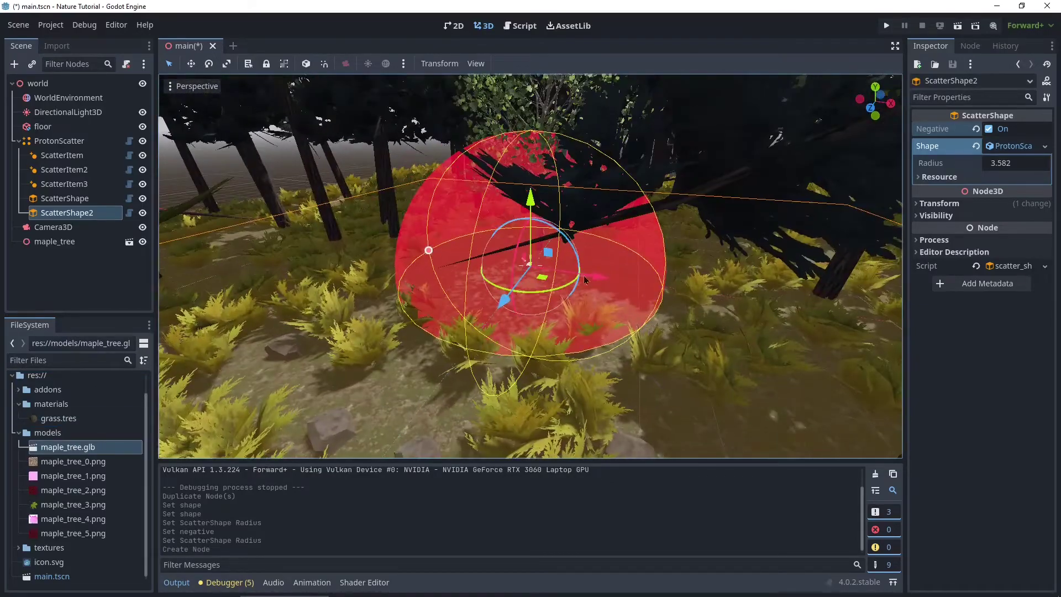
drag(443, 250, 416, 253)
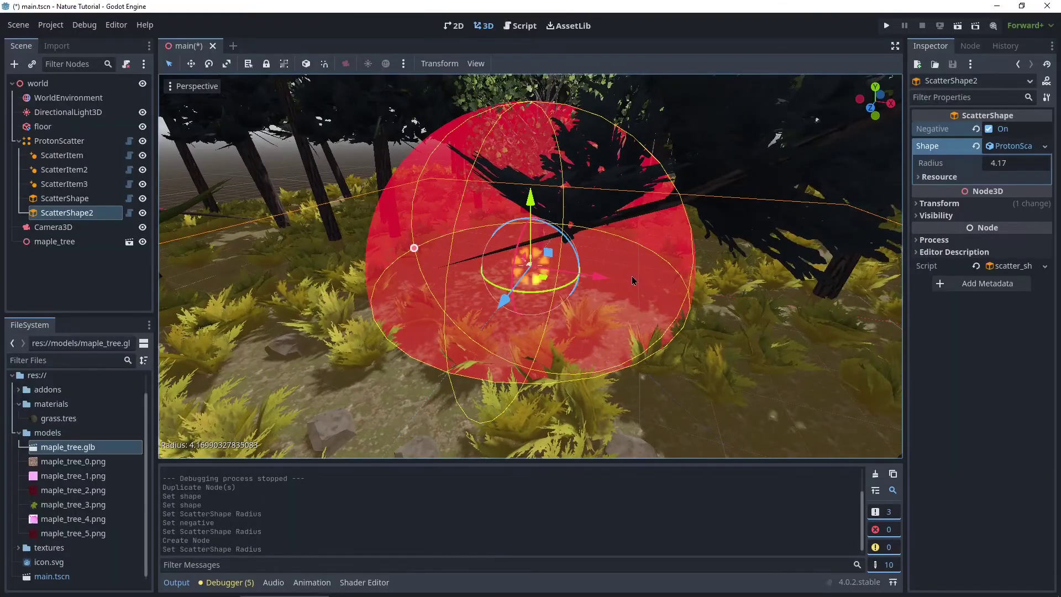
middle_drag(637, 280, 689, 273)
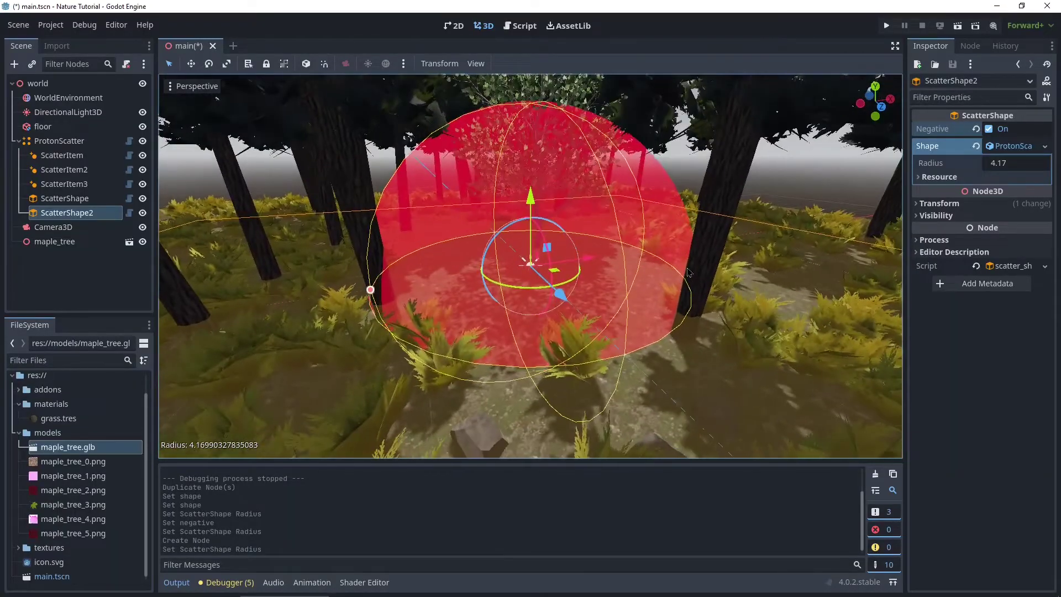
Run the project to view the maple tree clearing through the camera, and close the game window.
click(887, 26)
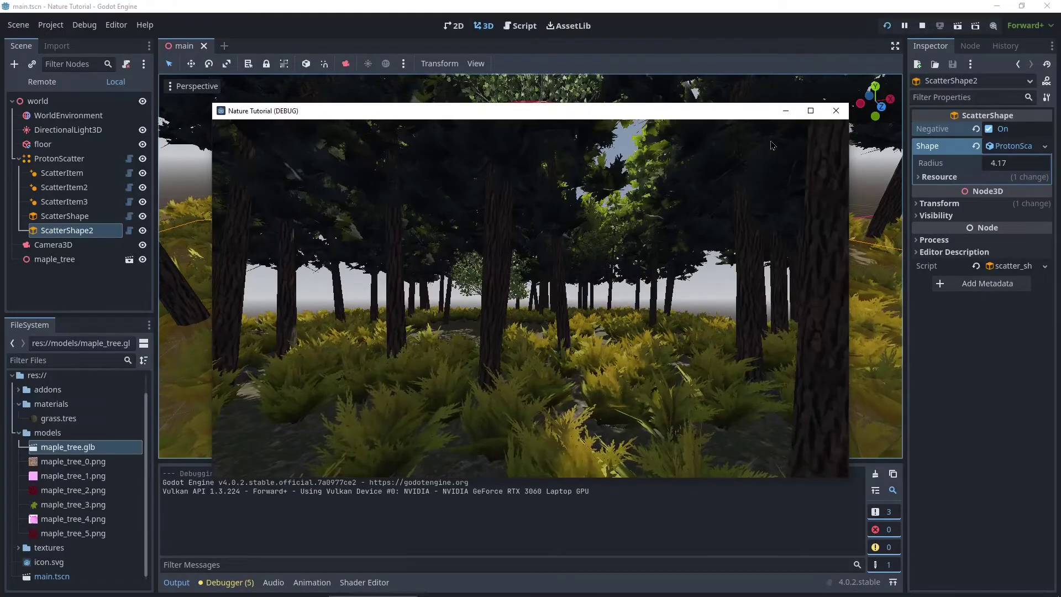
click(835, 110)
middle_drag(497, 248, 377, 217)
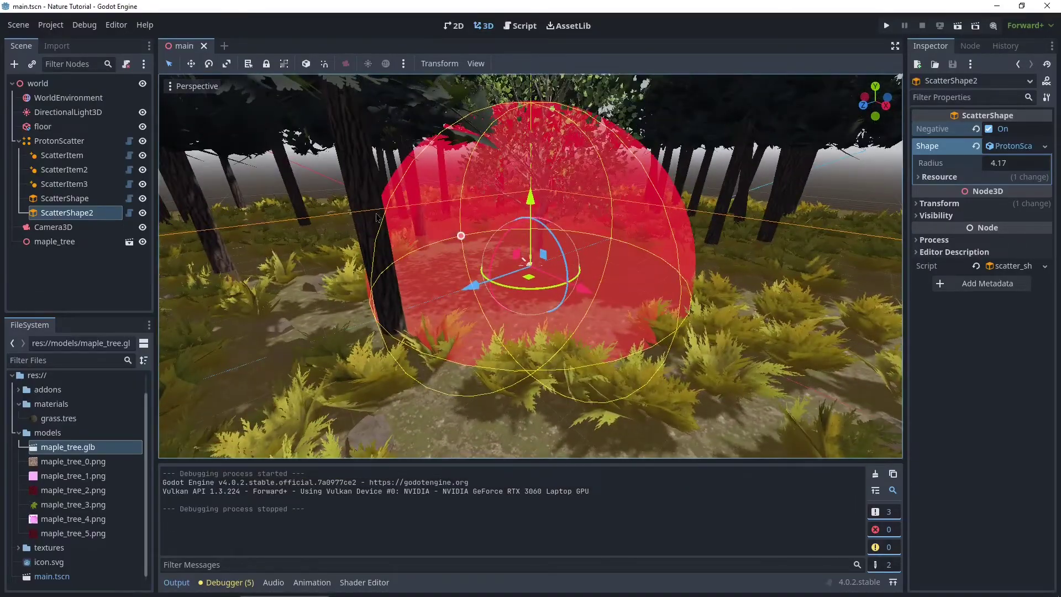
Set the scale of maple_tree to 2 on all axes.
click(62, 245)
click(940, 127)
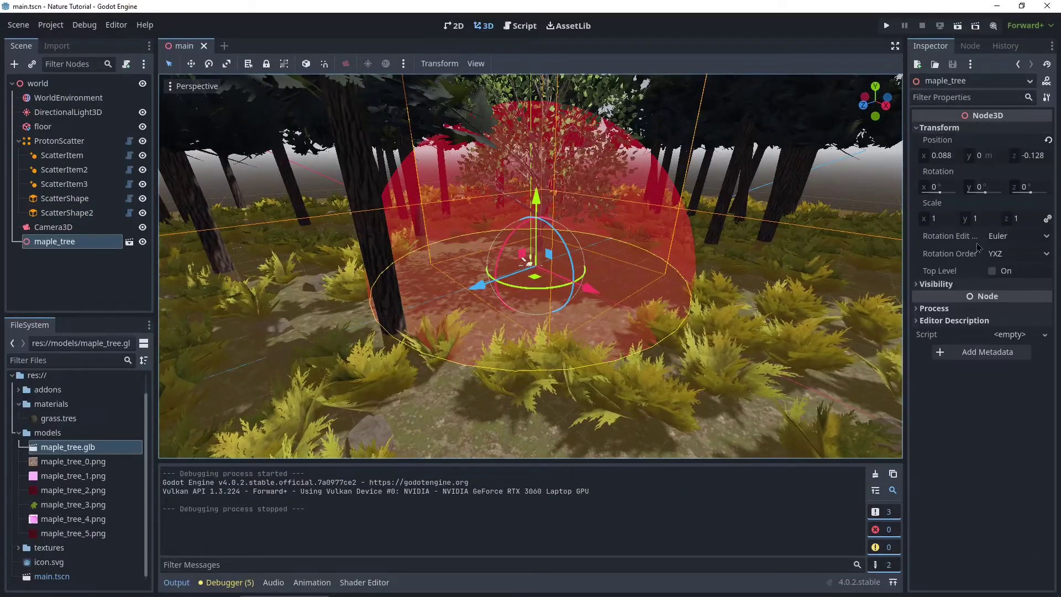
click(954, 219)
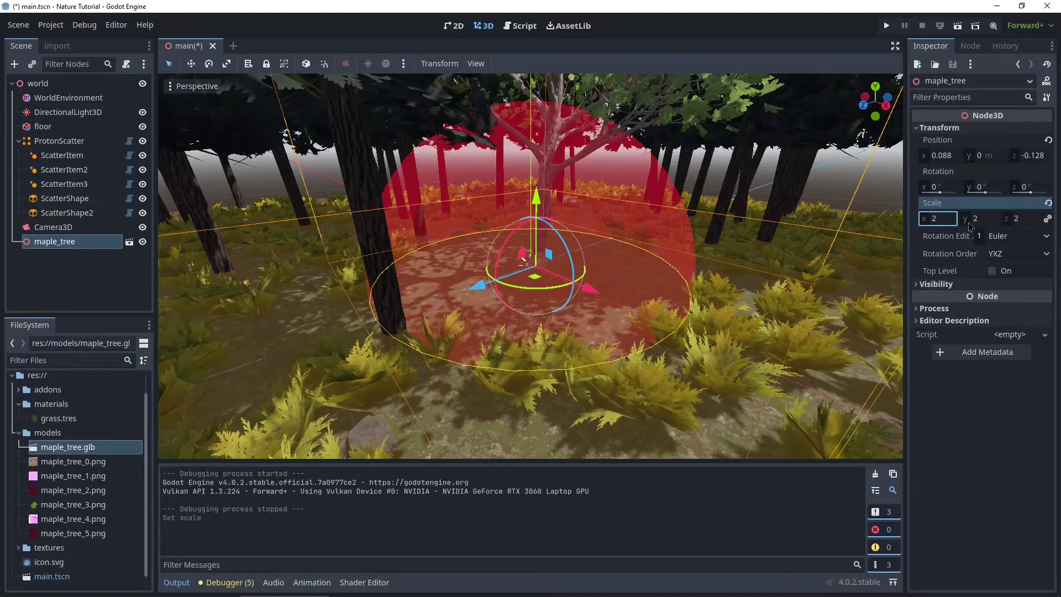
text(2)
key(Return)
scroll(662, 217, up, 2)
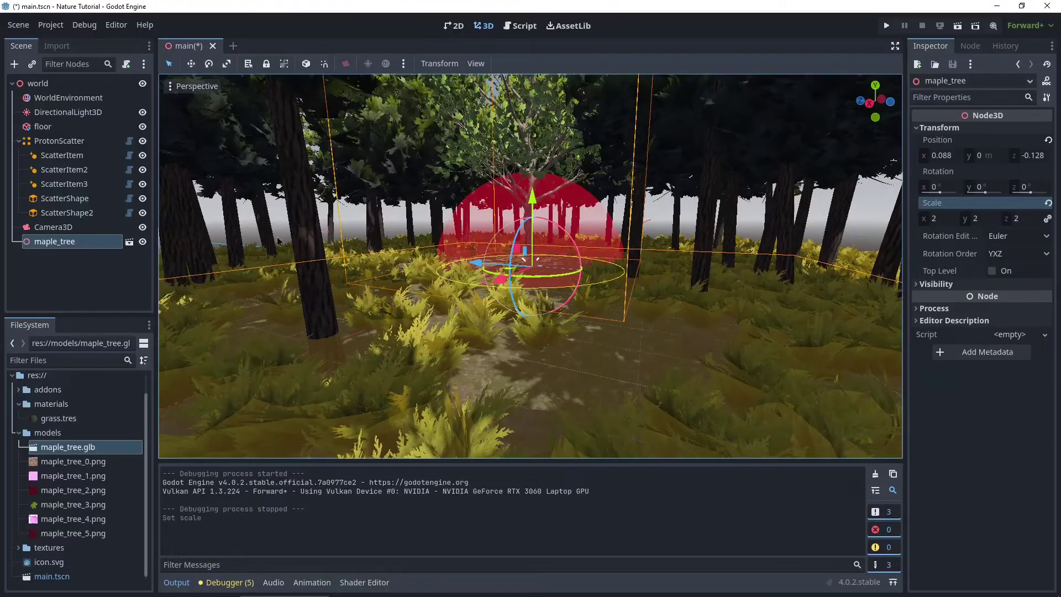
Enlarge the negative sphere of ScatterShape2 to a radius of about 8.17 around the maple tree, and save the scene.
click(45, 214)
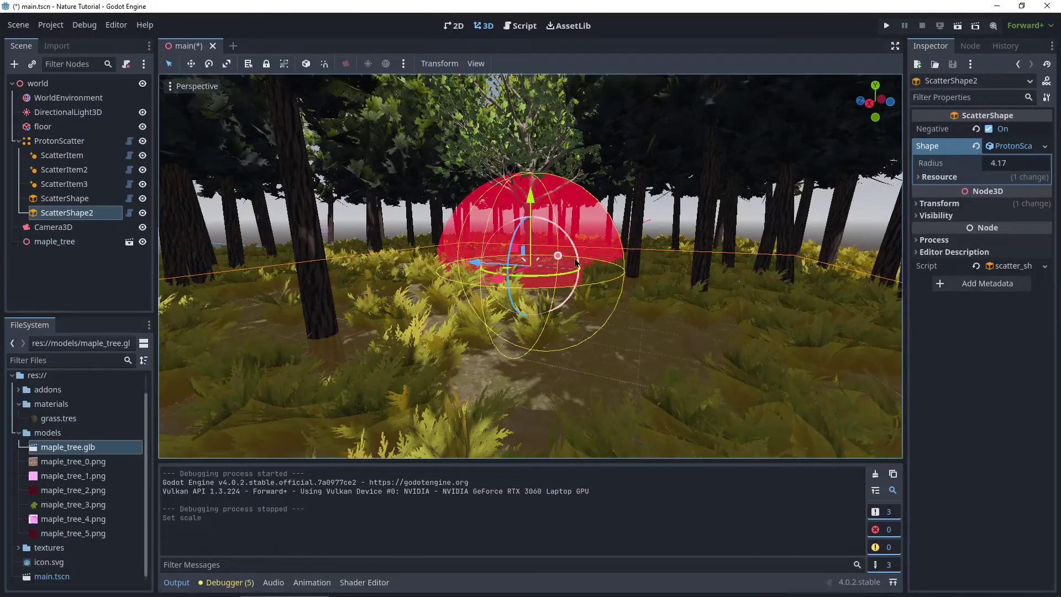
middle_drag(569, 265, 607, 232)
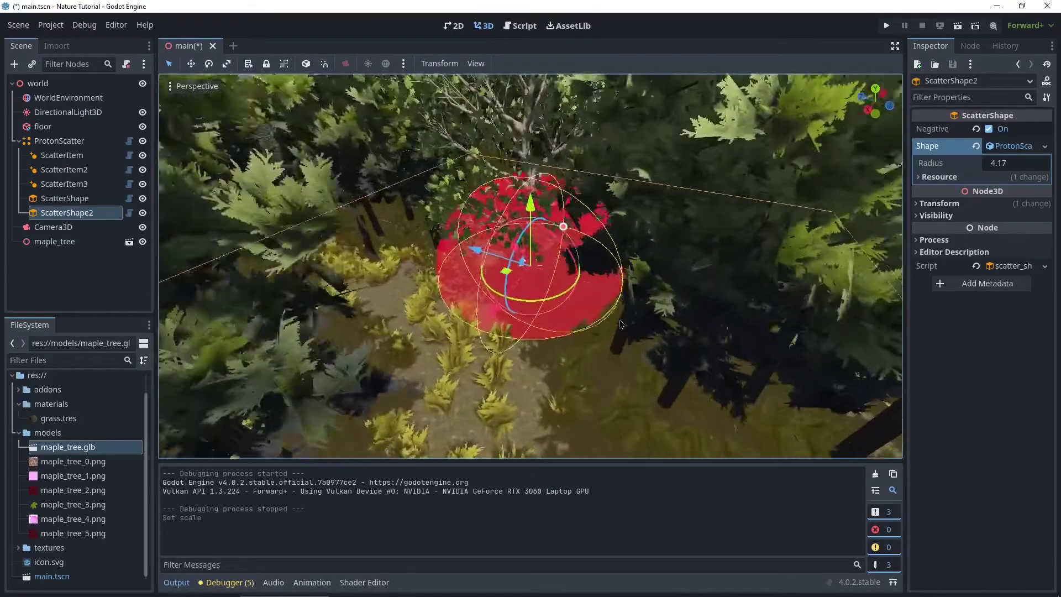
scroll(612, 231, up, 3)
drag(604, 222, 616, 249)
scroll(578, 251, down, 3)
scroll(616, 250, up, 15)
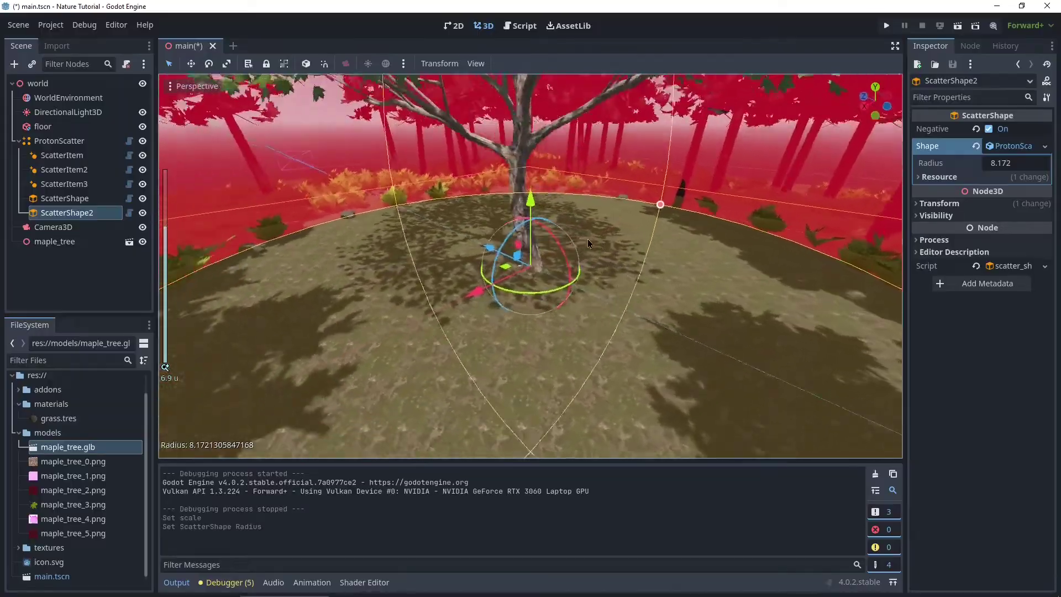
middle_drag(588, 239, 685, 222)
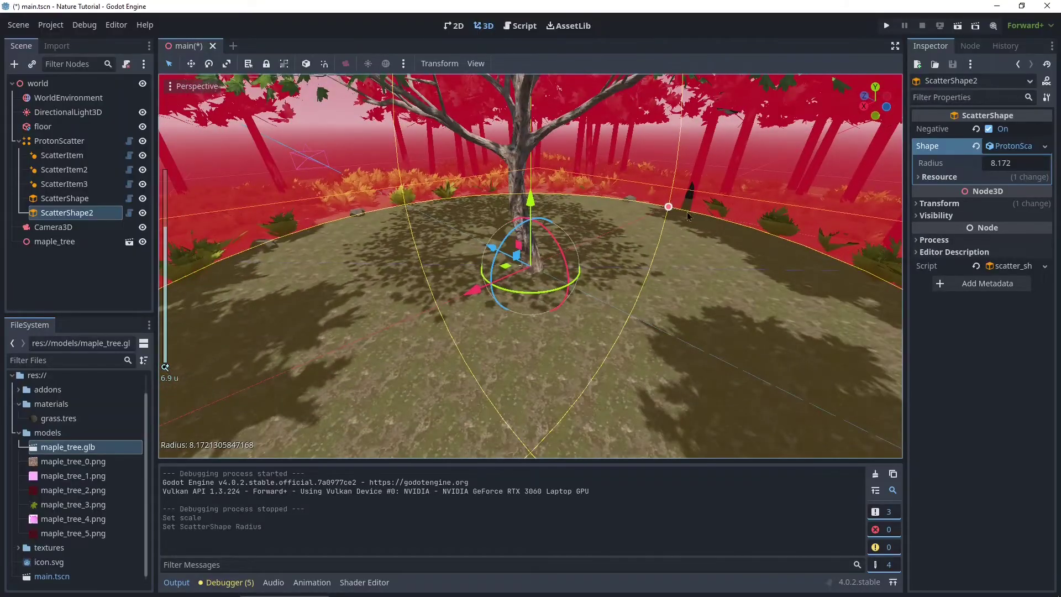
middle_drag(555, 215, 549, 162)
key(ctrl+s)
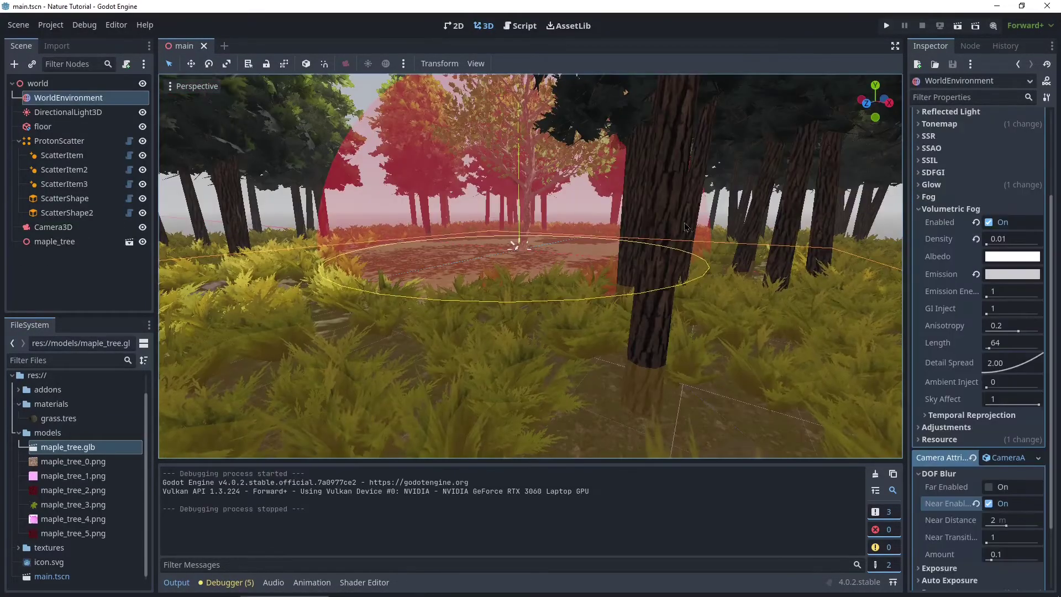
Resize the negative sphere of ScatterShape2 around the maple tree to a radius of about 4.68.
click(55, 241)
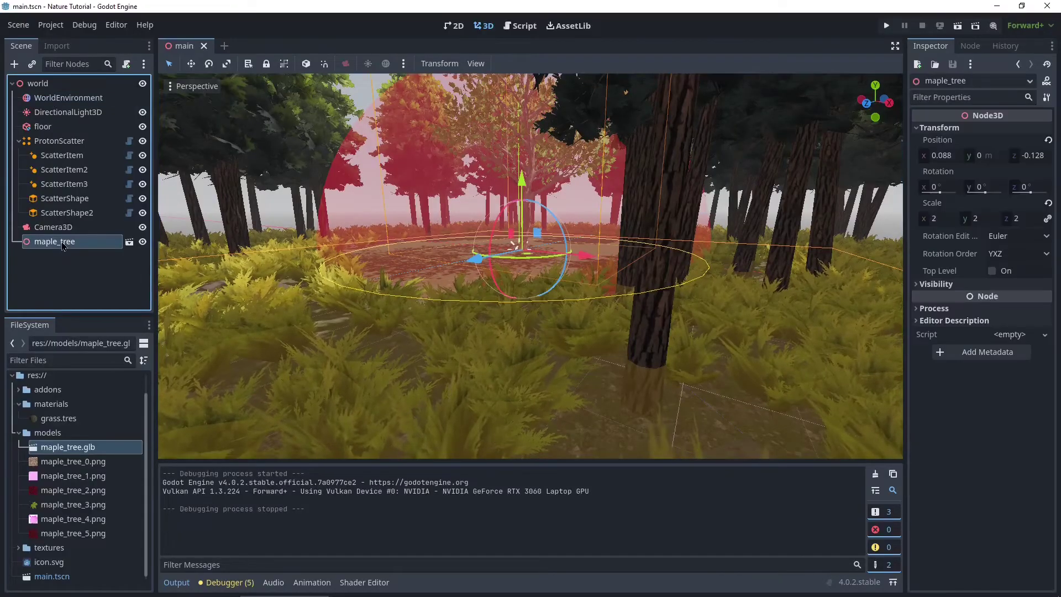
click(66, 213)
middle_drag(319, 217, 392, 260)
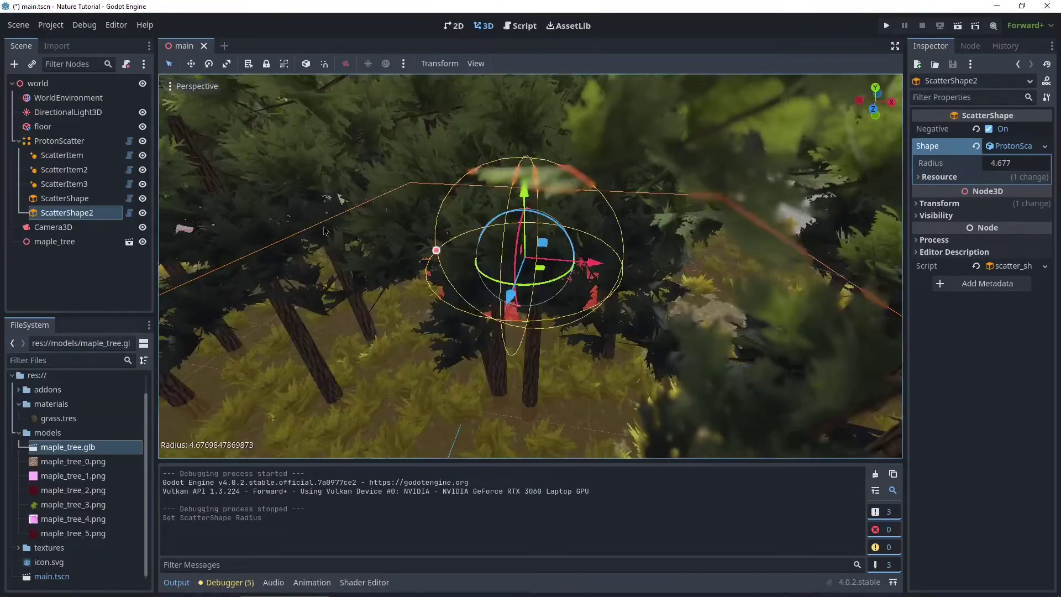
Set ProtonScatter's Create Inside amount to 1000 and the source scale multiplier of ScatterItem3 to 2.
click(59, 141)
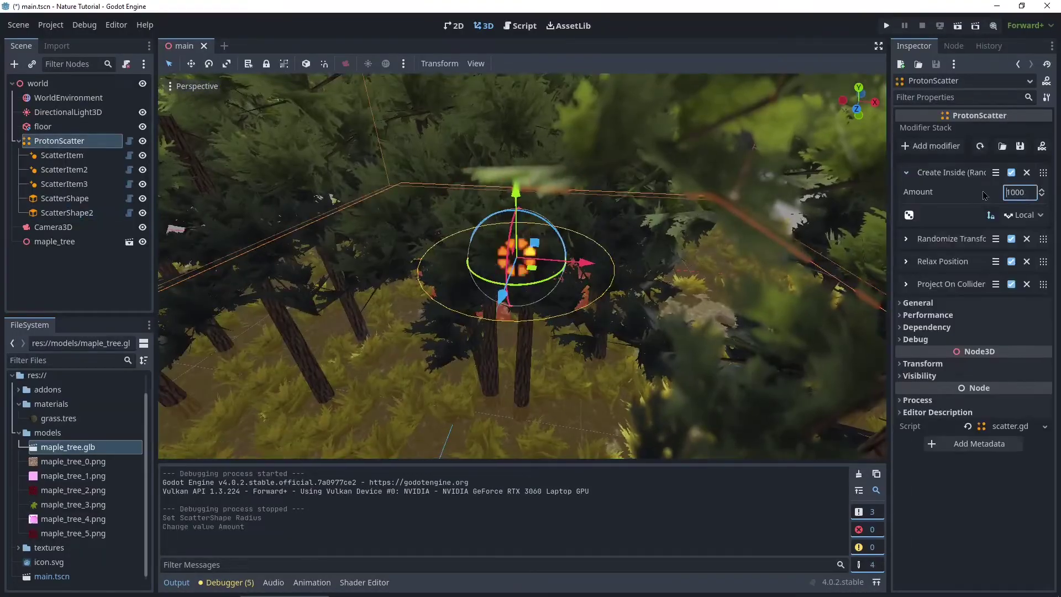
click(64, 183)
drag(909, 202, 895, 202)
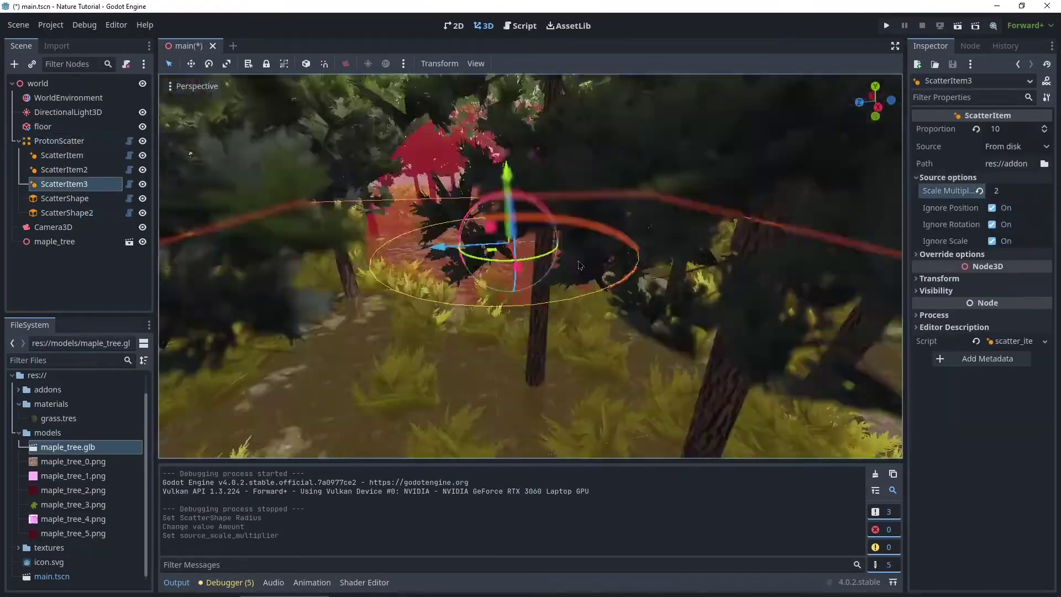
Set the proportion of ScatterItem2 to 12, and run the project.
scroll(533, 259, down, 3)
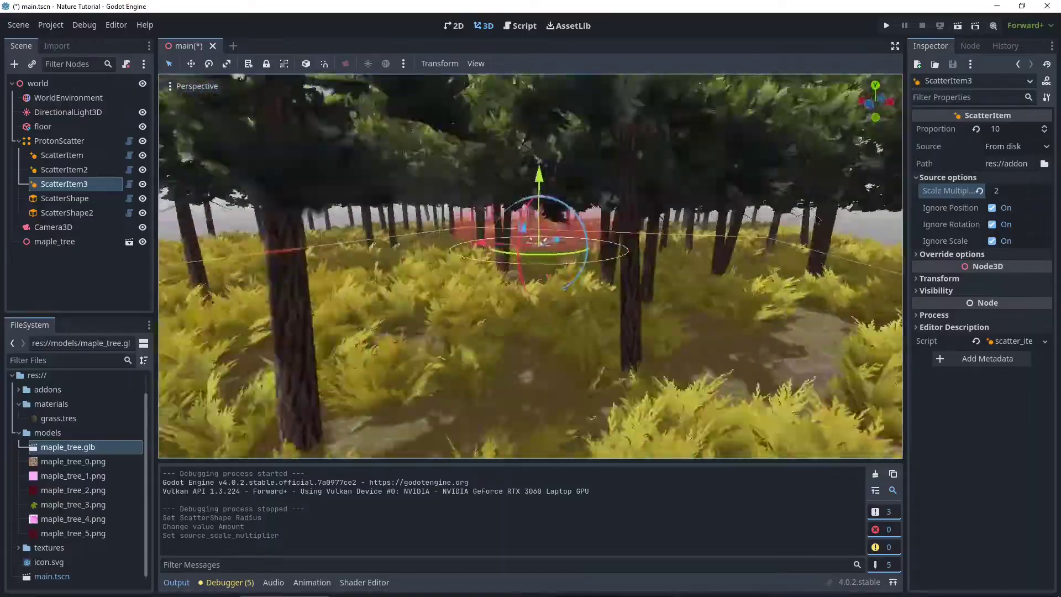
click(64, 169)
drag(1006, 129, 1014, 129)
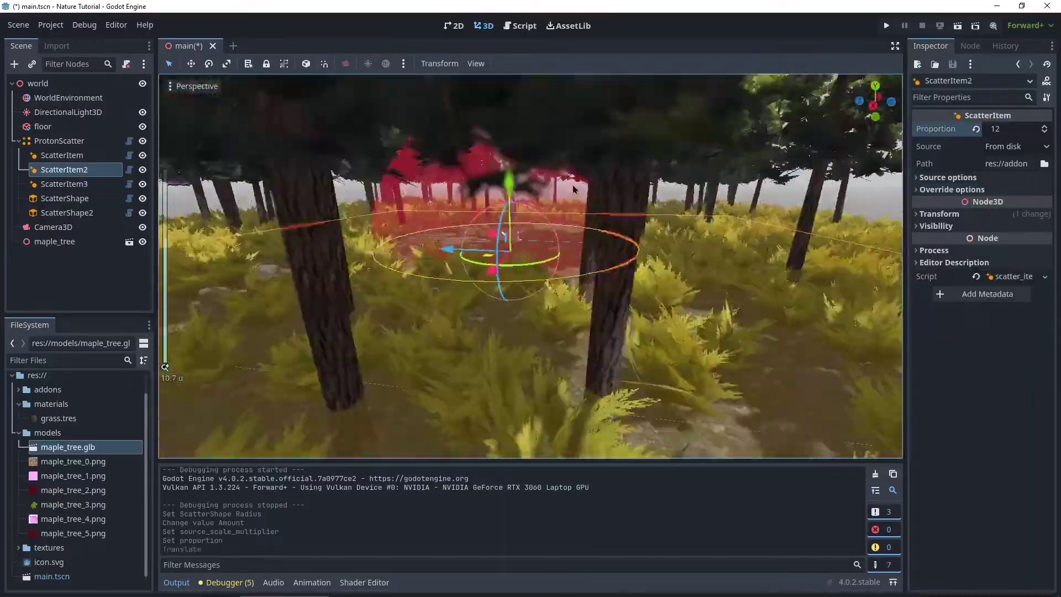
key(F5)
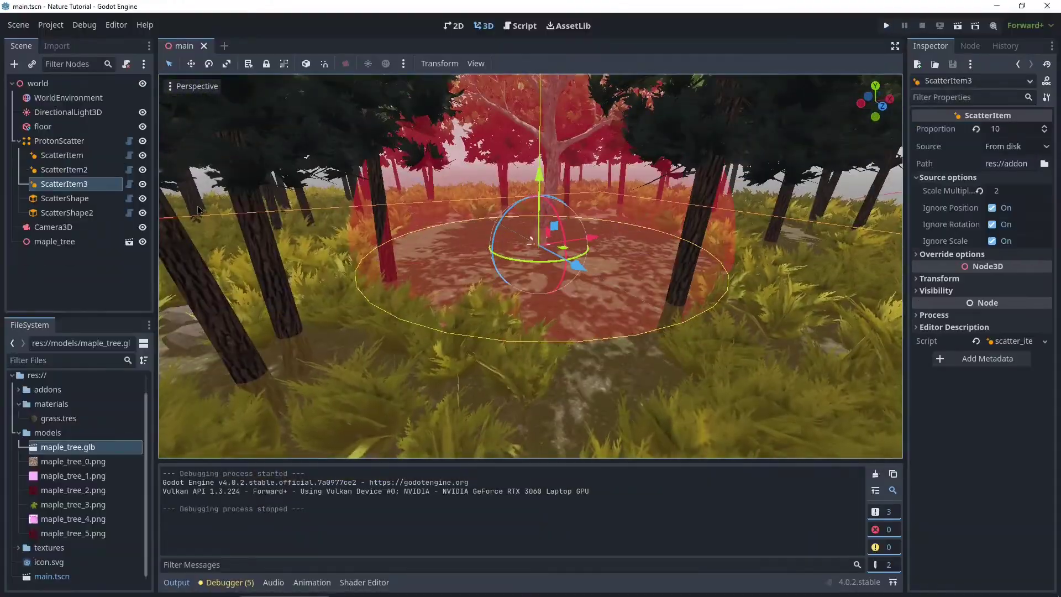
Duplicate the floor, clear the copy's material override, set its size to 32 × 1 × 32 m and lower it beneath the forest.
drag(486, 246, 467, 248)
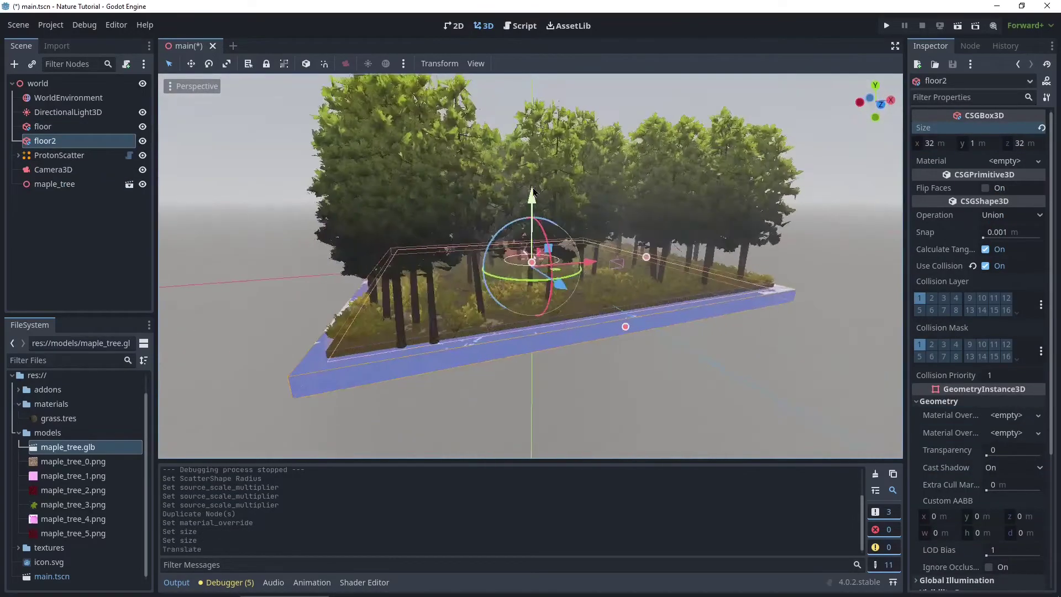
Bring player.tscn and the scripts folder into the project, replace Camera3D with the player scene, and save.
click(50, 25)
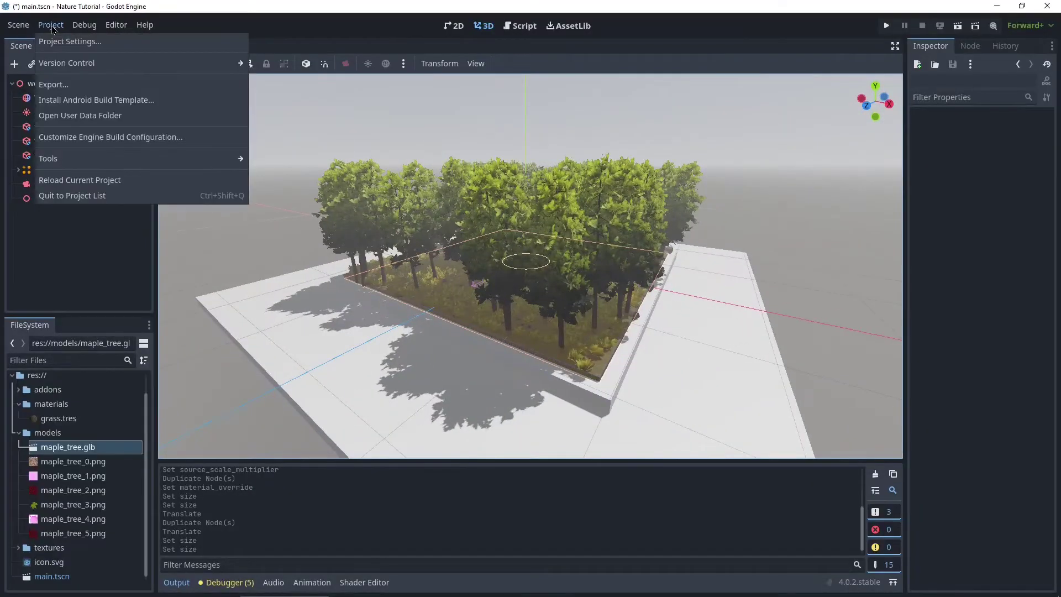
mouse_move(21, 27)
click(36, 140)
key(Escape)
click(178, 589)
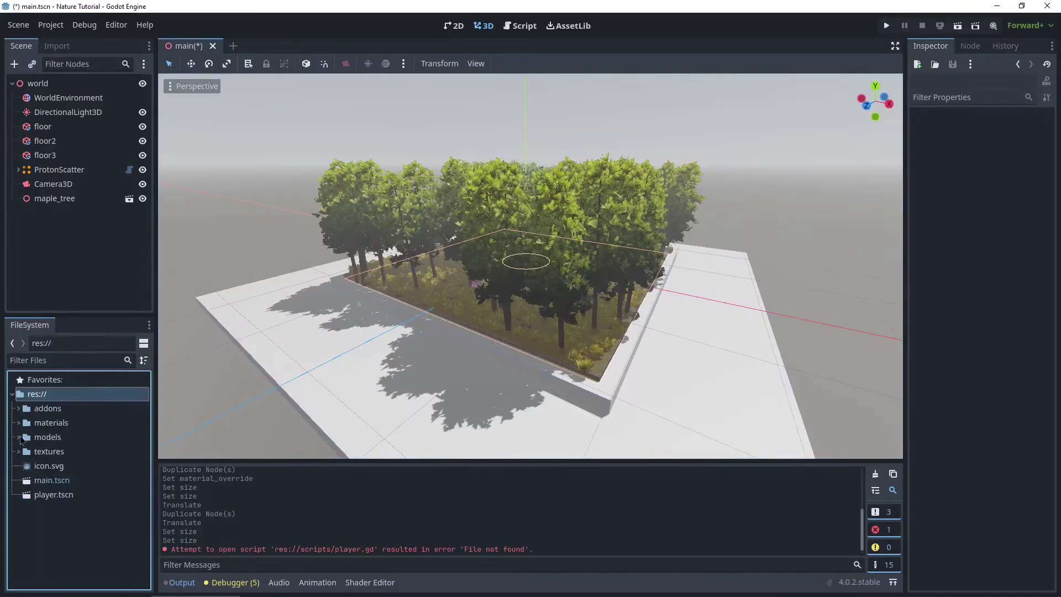
key(ctrl+s)
key(Escape)
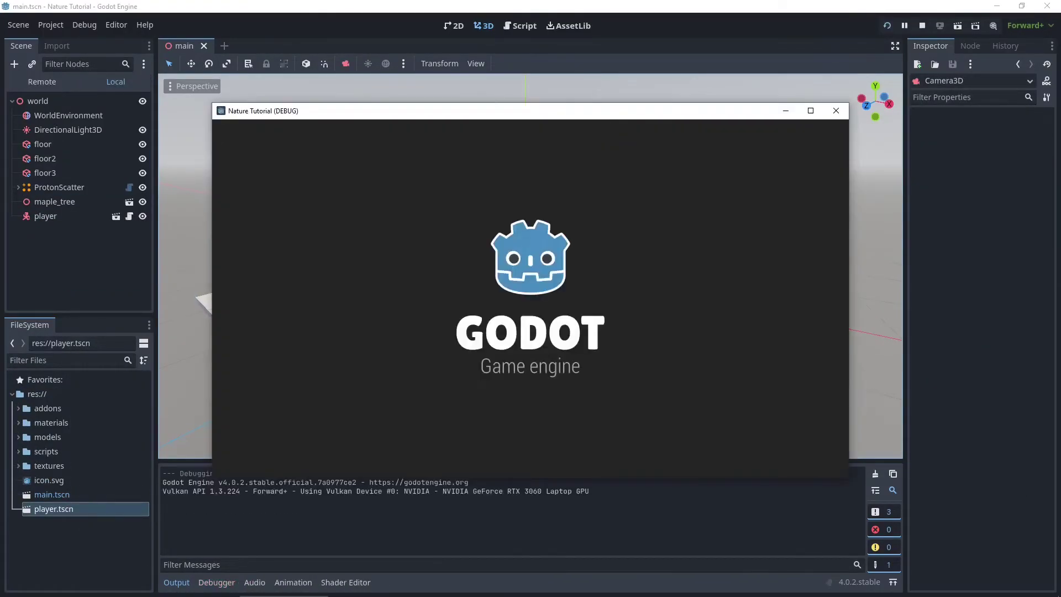
Open the project settings and enter an action name beginning with "ri".
click(51, 25)
click(83, 41)
text(ri)
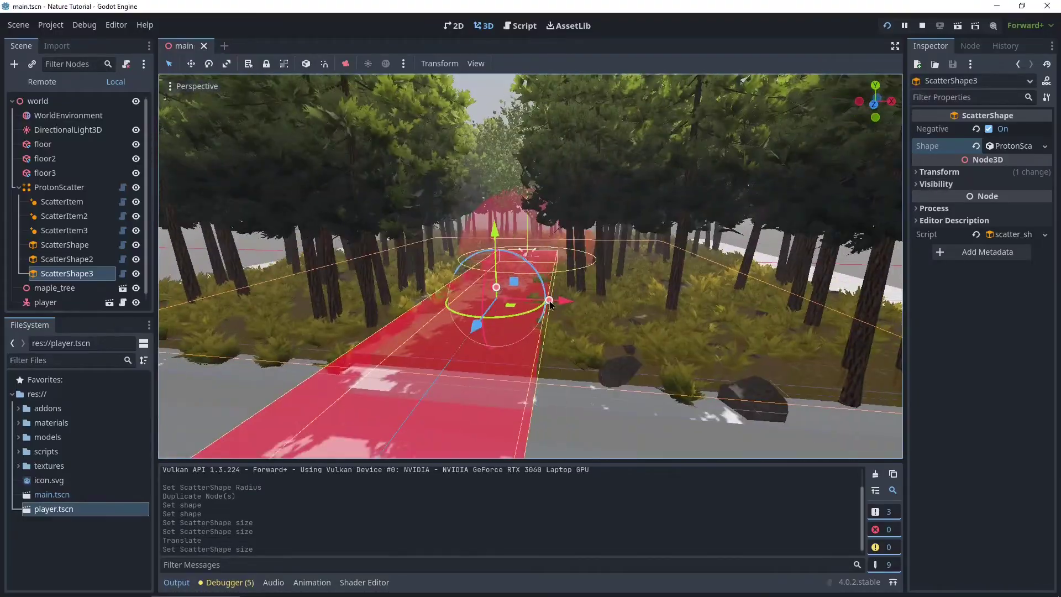
Run the game to view the path leading to the maple tree, and return to the editor.
key(F5)
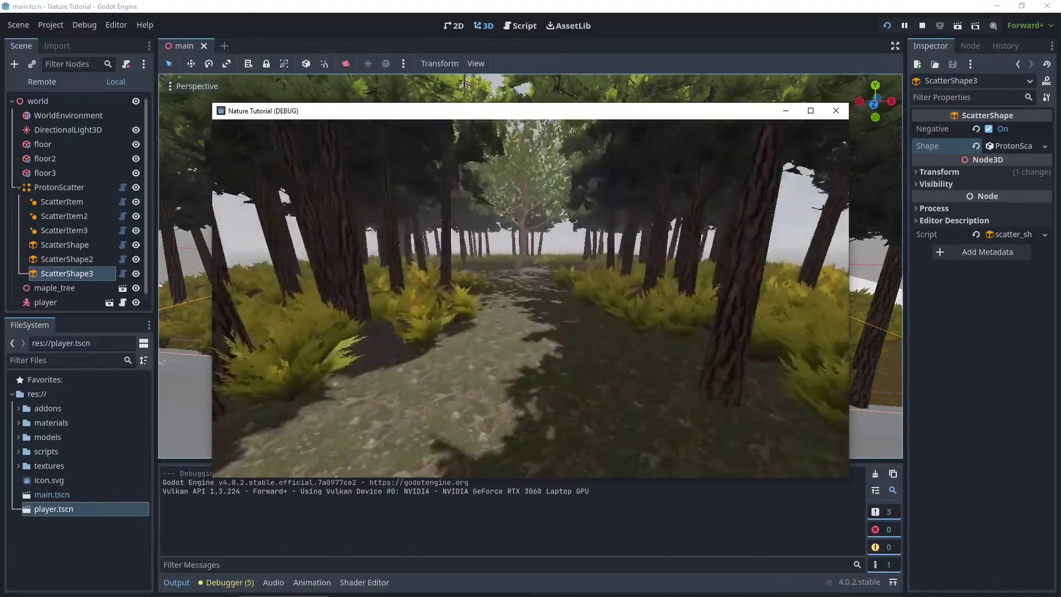
key(alt+Tab)
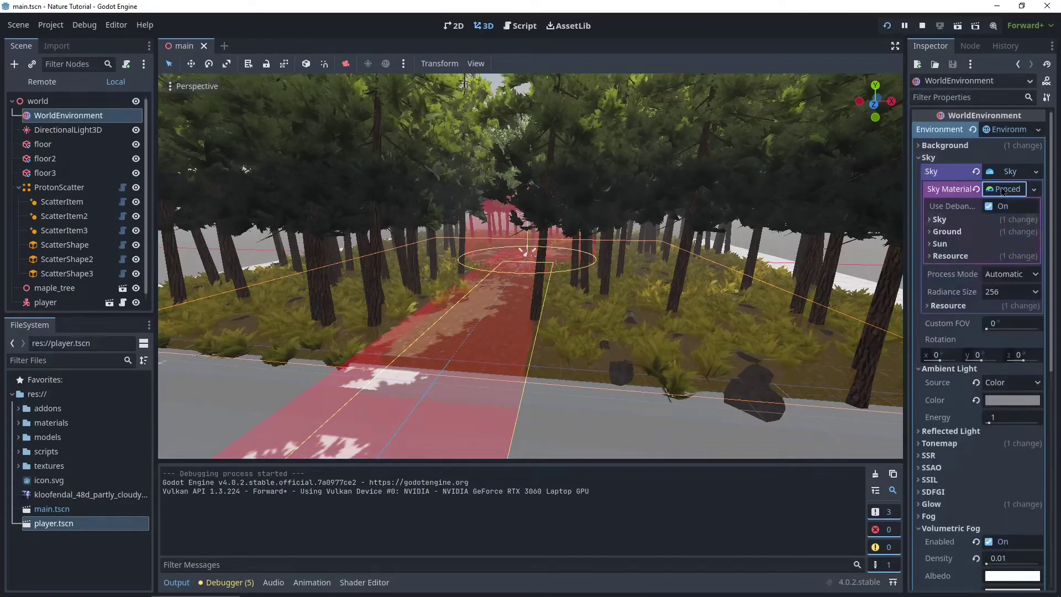
Give the WorldEnvironment sky a panorama sky material and load the kloofendal_48d_partly_cloudy image as its panorama.
click(1003, 206)
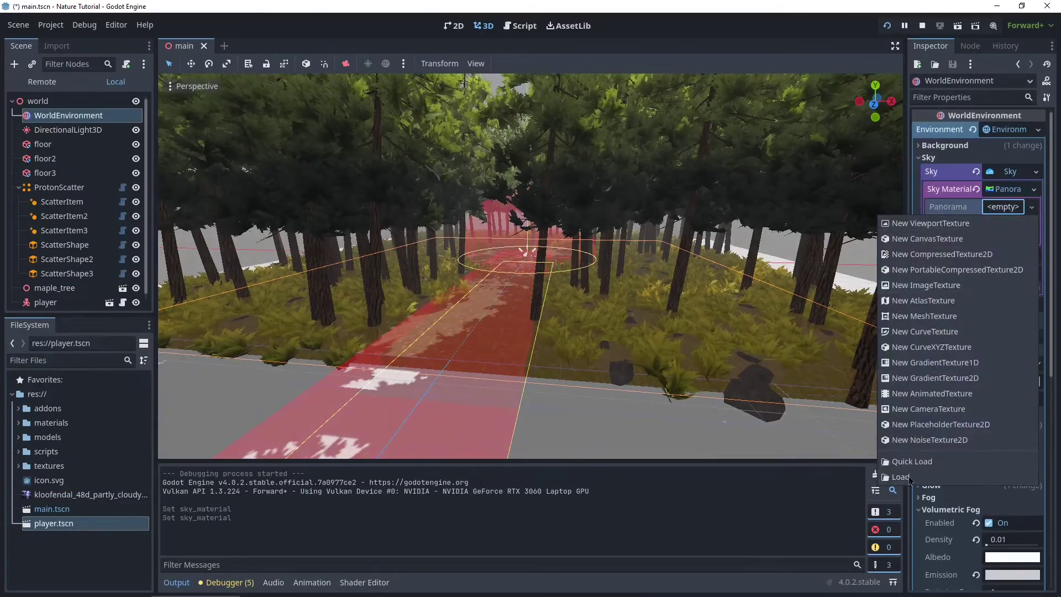
click(900, 476)
double_click(474, 386)
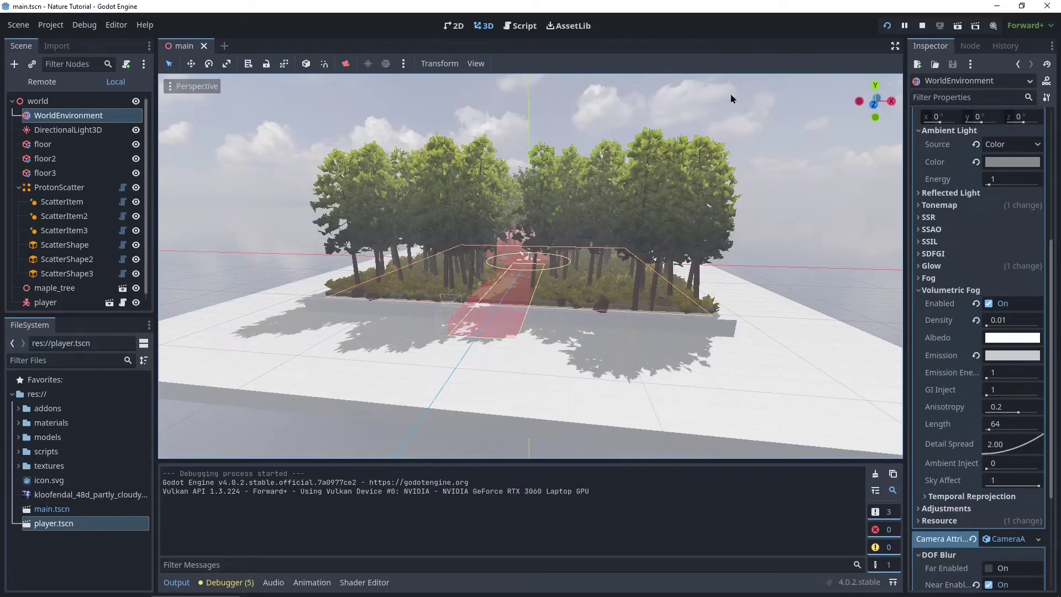
middle_drag(731, 99, 529, 106)
Switch to the Poly Haven website in the browser, view the Evening Road 01 (Pure Sky) HDRI, and return to Godot.
key(alt+Tab)
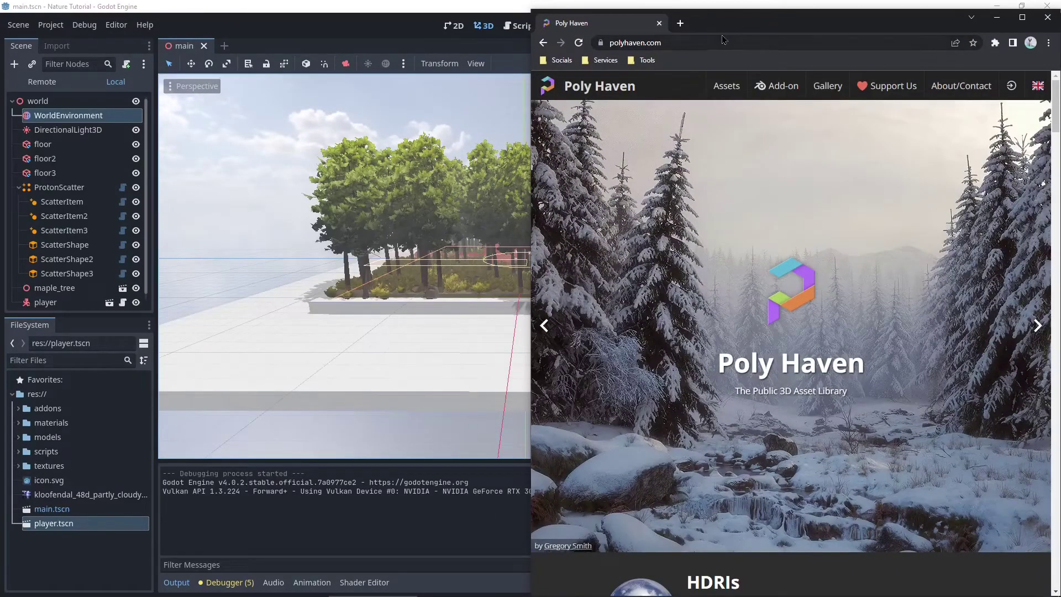
double_click(724, 25)
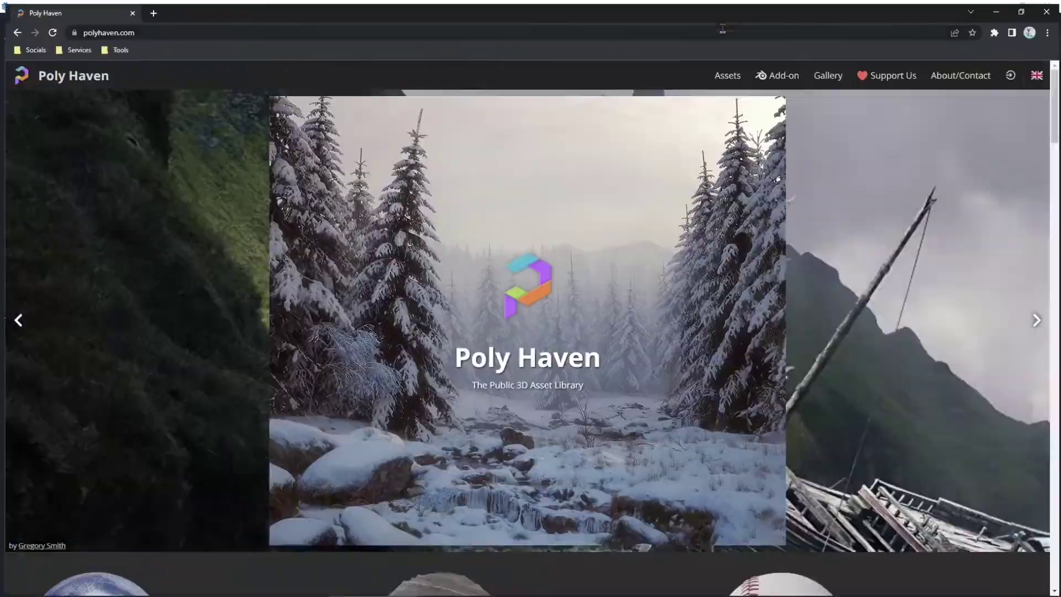
click(712, 98)
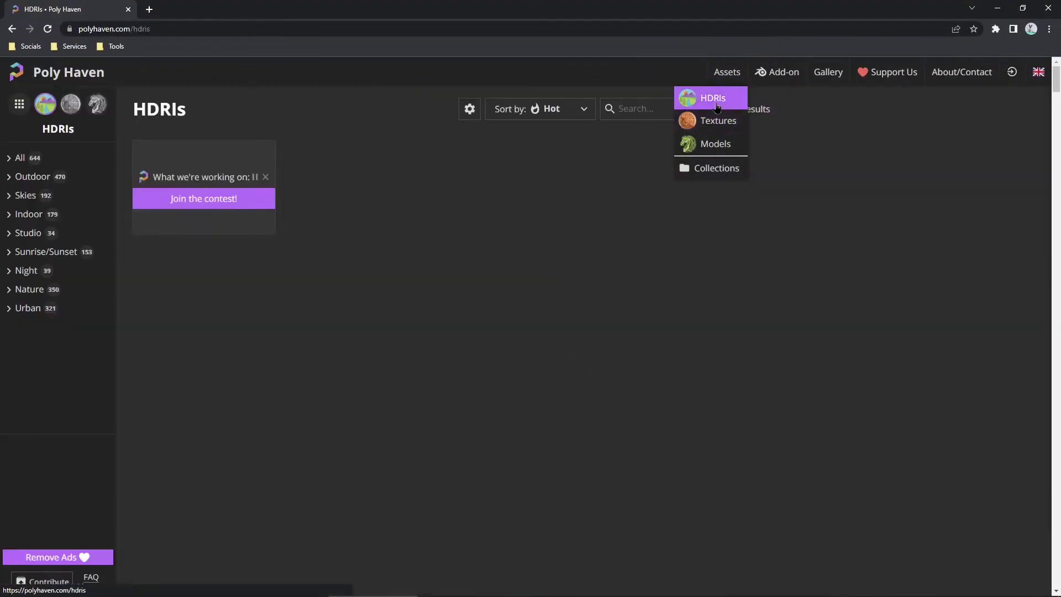
scroll(356, 224, down, 2)
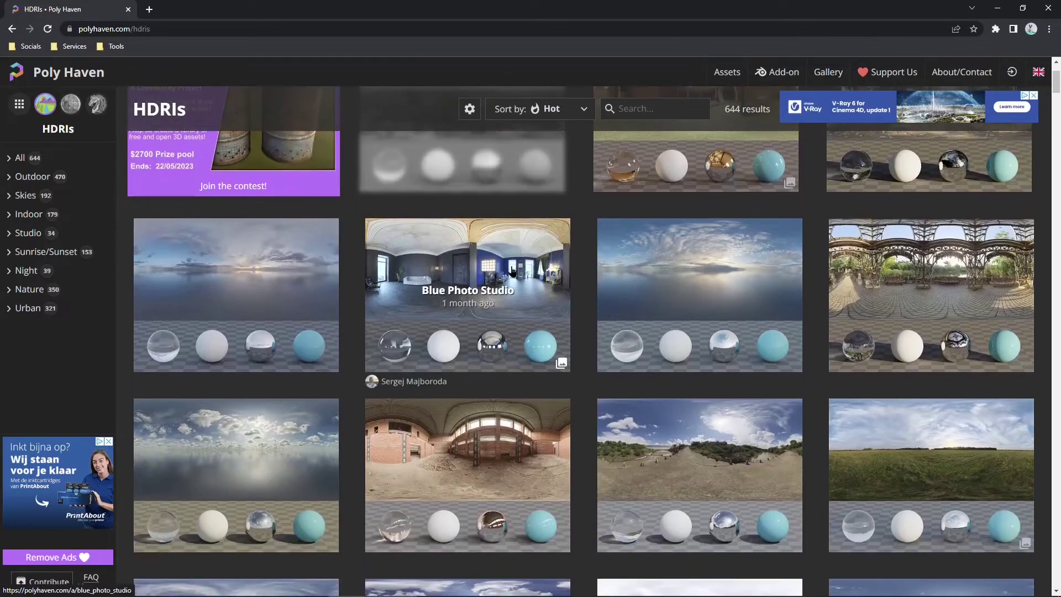
click(700, 265)
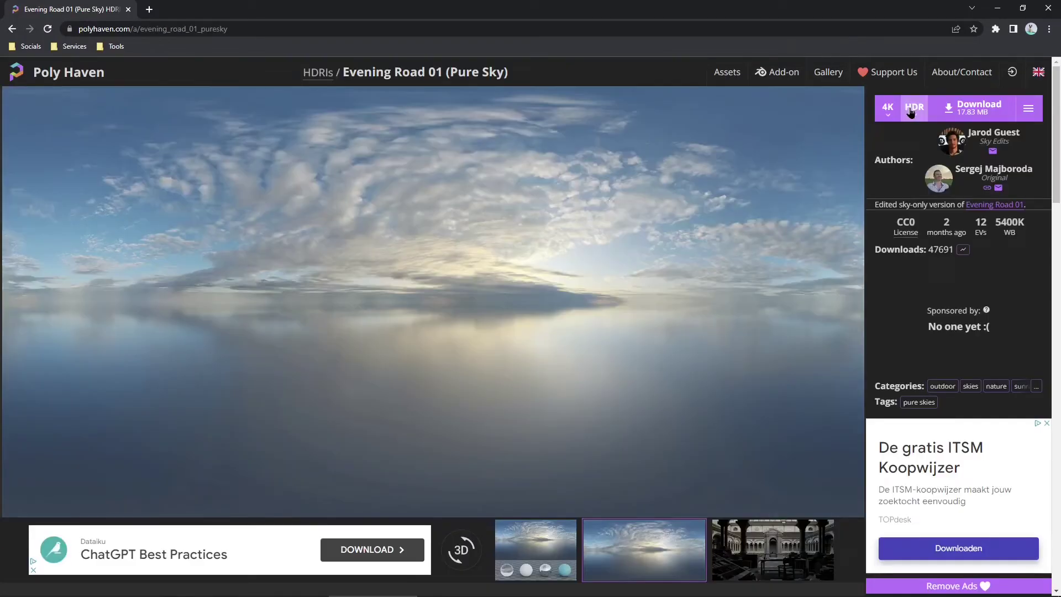
click(993, 10)
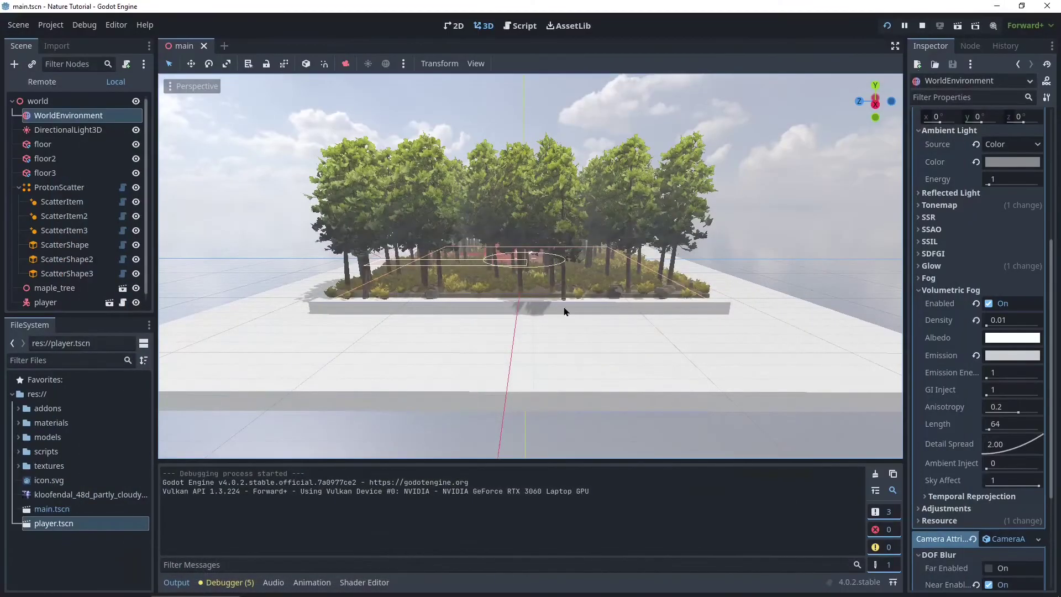
Set the Sky Affect of the WorldEnvironment's volumetric fog to 0, and inspect the sky around the forest.
click(133, 496)
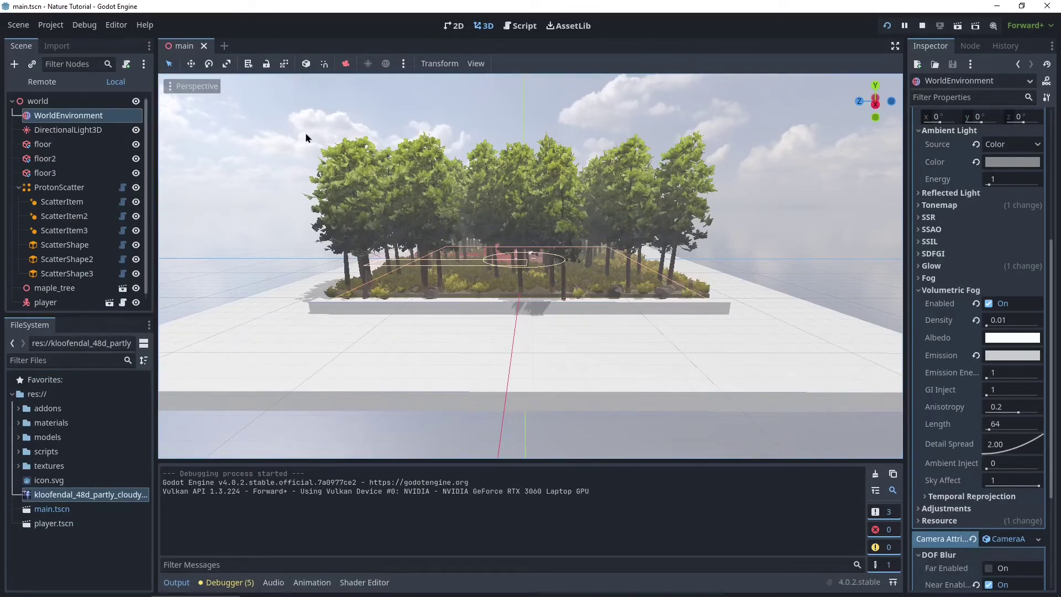
scroll(921, 165, up, 5)
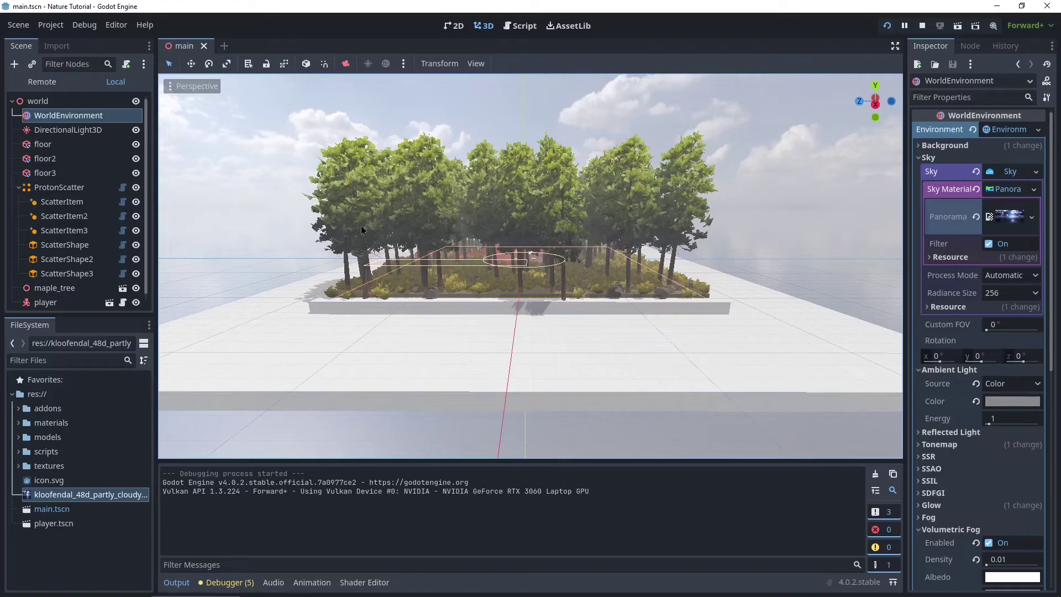
scroll(952, 285, down, 5)
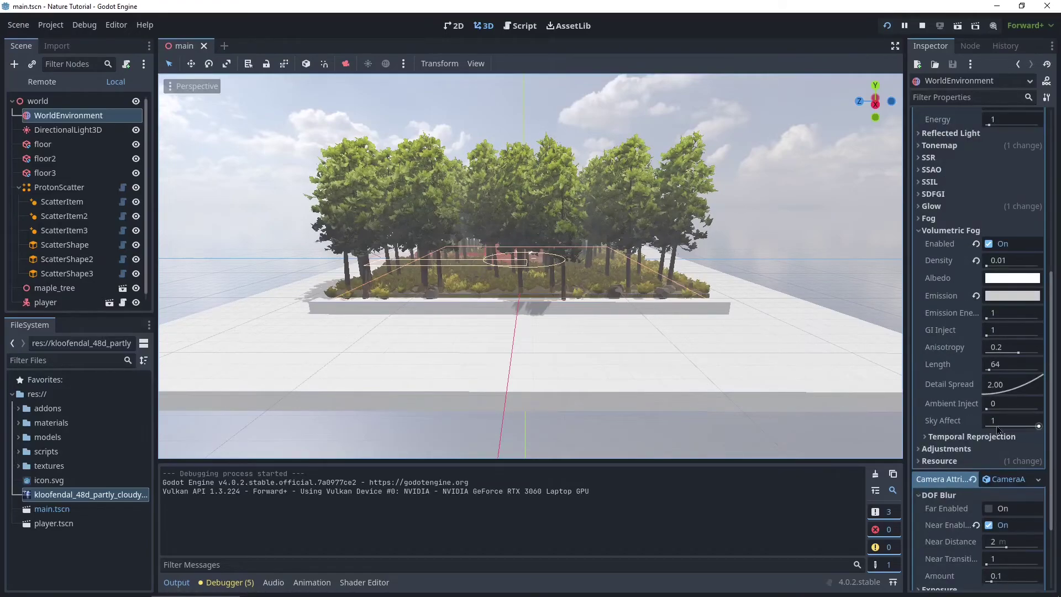
drag(1038, 426, 966, 429)
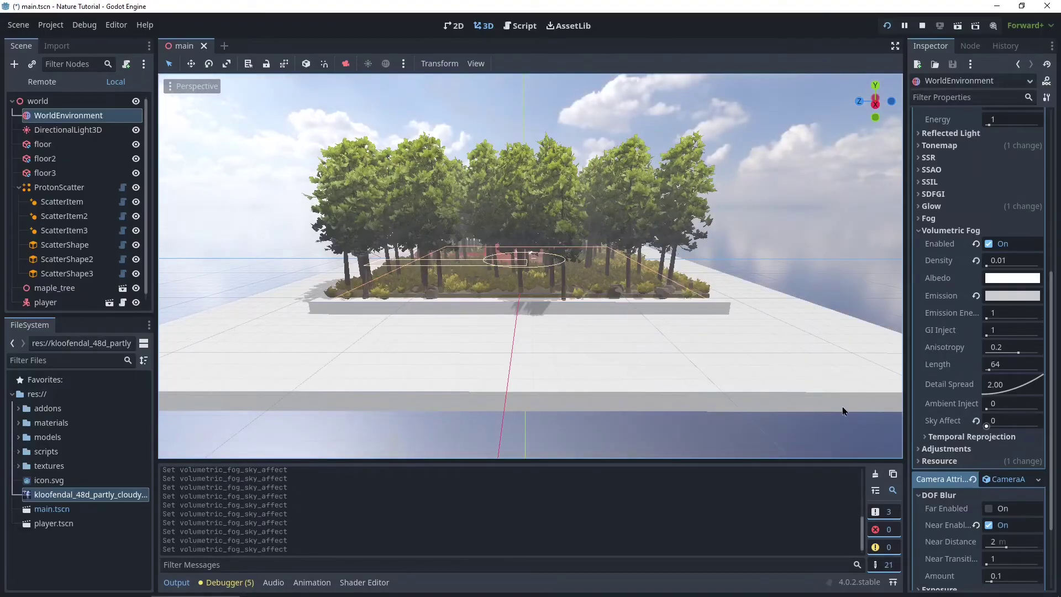
scroll(757, 395, up, 3)
scroll(757, 393, down, 3)
middle_drag(757, 392, 850, 239)
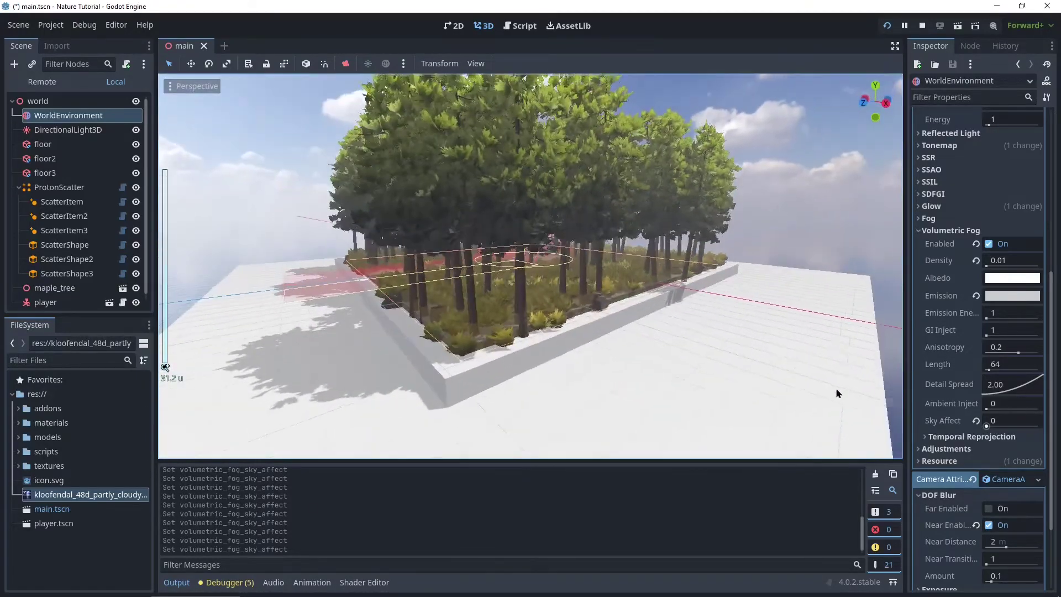
scroll(714, 409, down, 2)
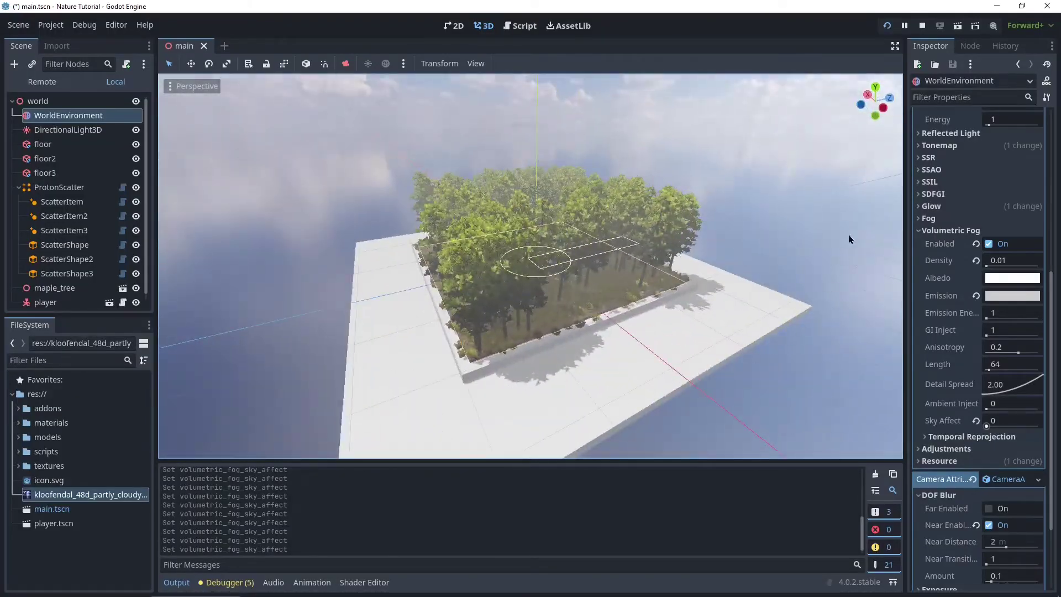
Run the game and walk the player through the forest, around its outer edge and along the path to the maple tree.
click(886, 25)
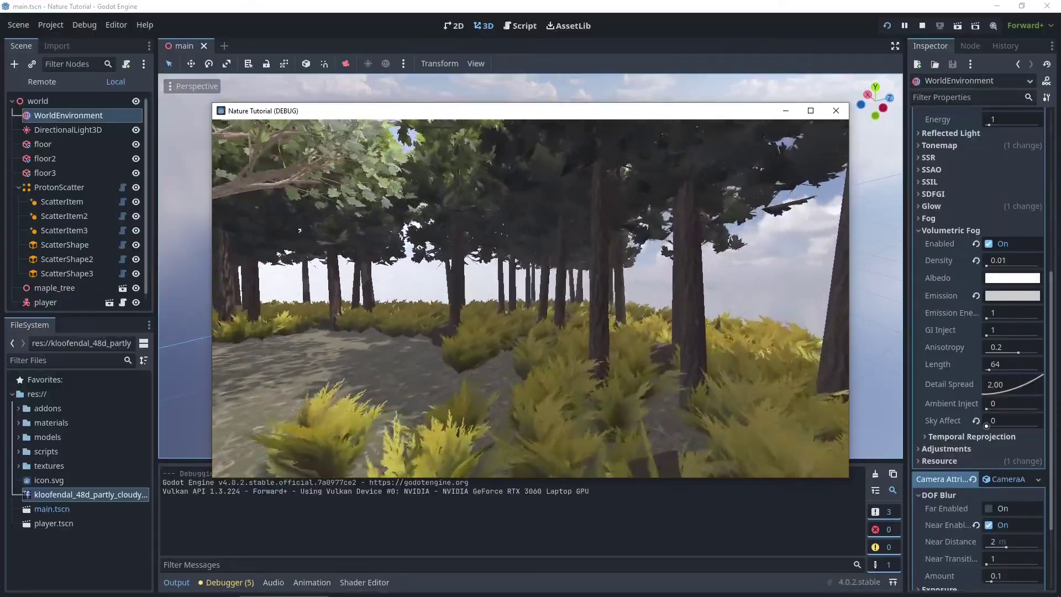
key(w)
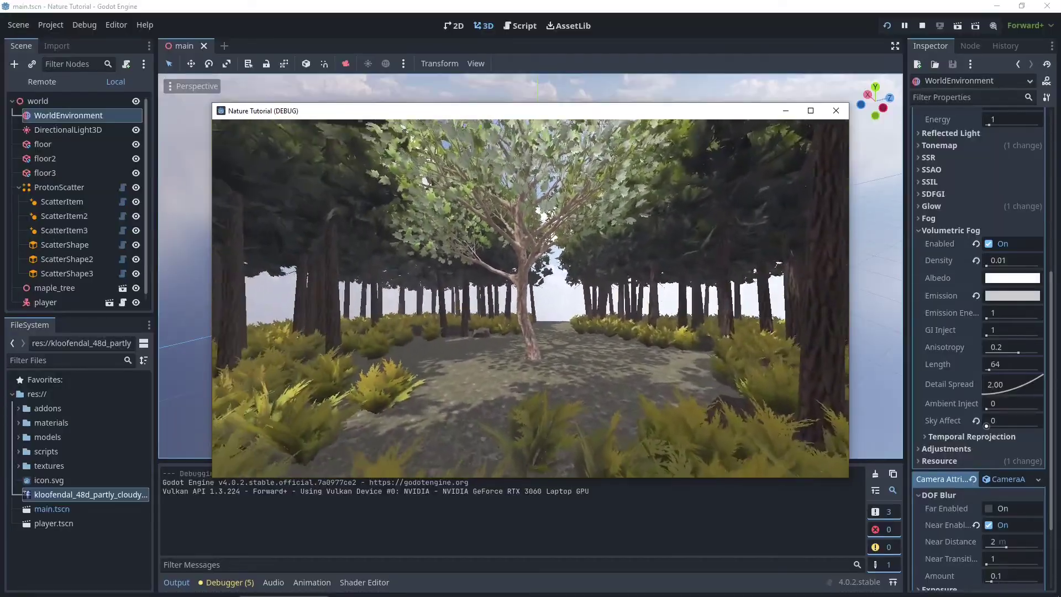
key(w)
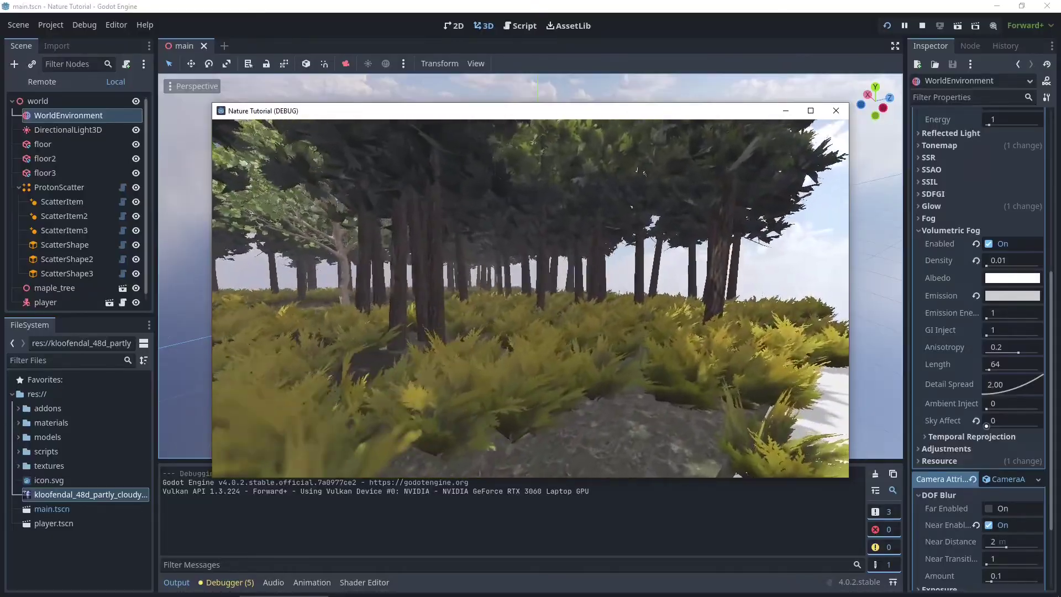
key(s)
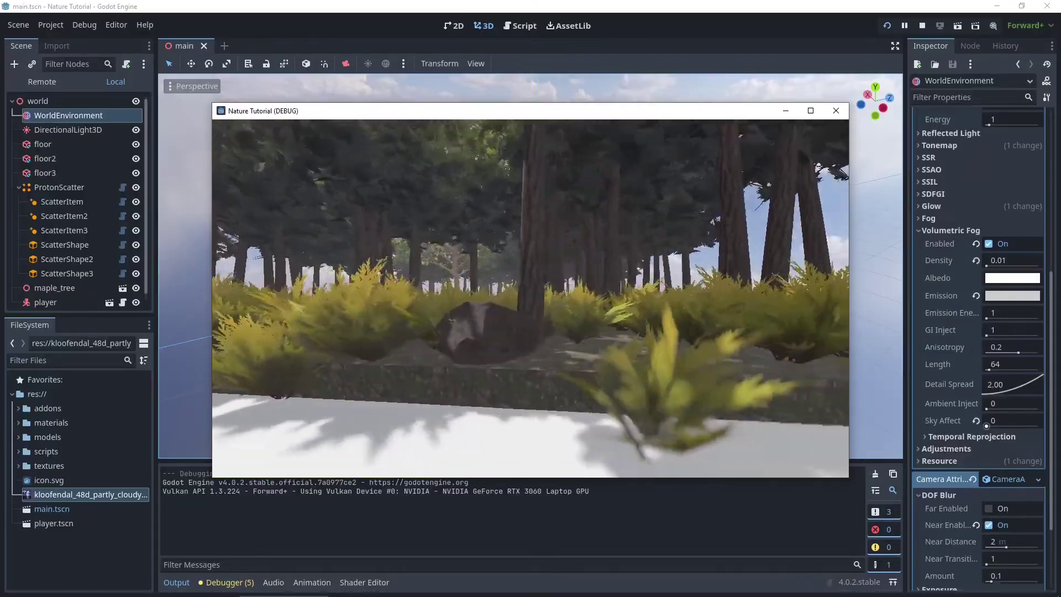
key(s)
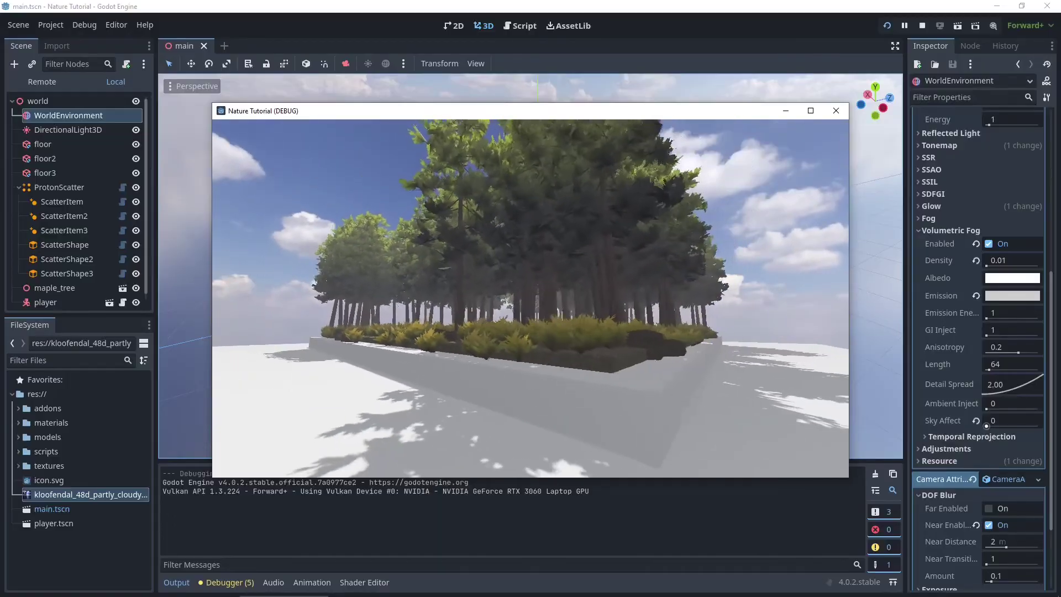
key(w)
key(w)
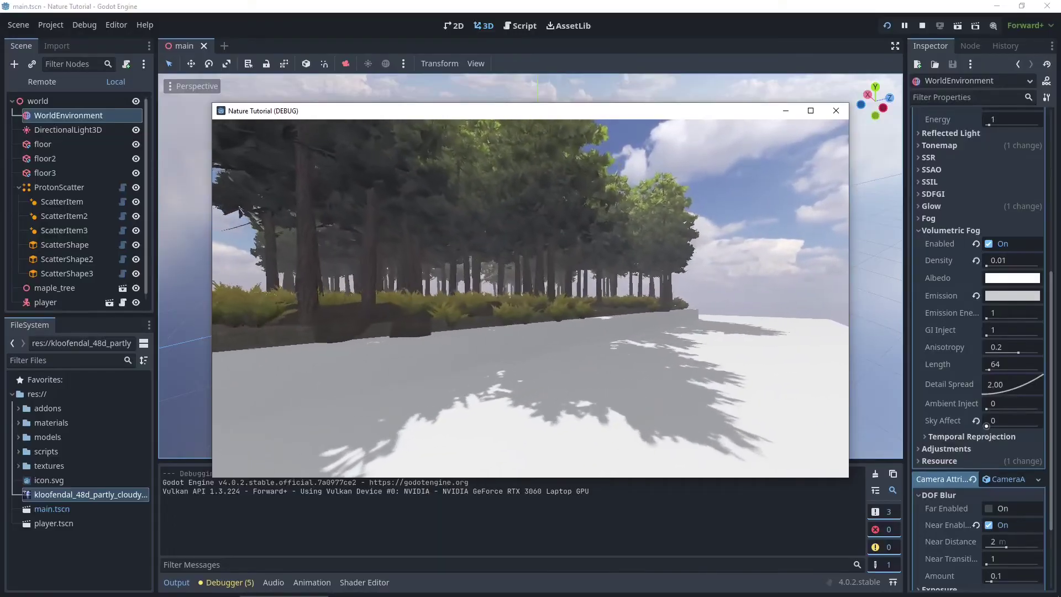
key(w)
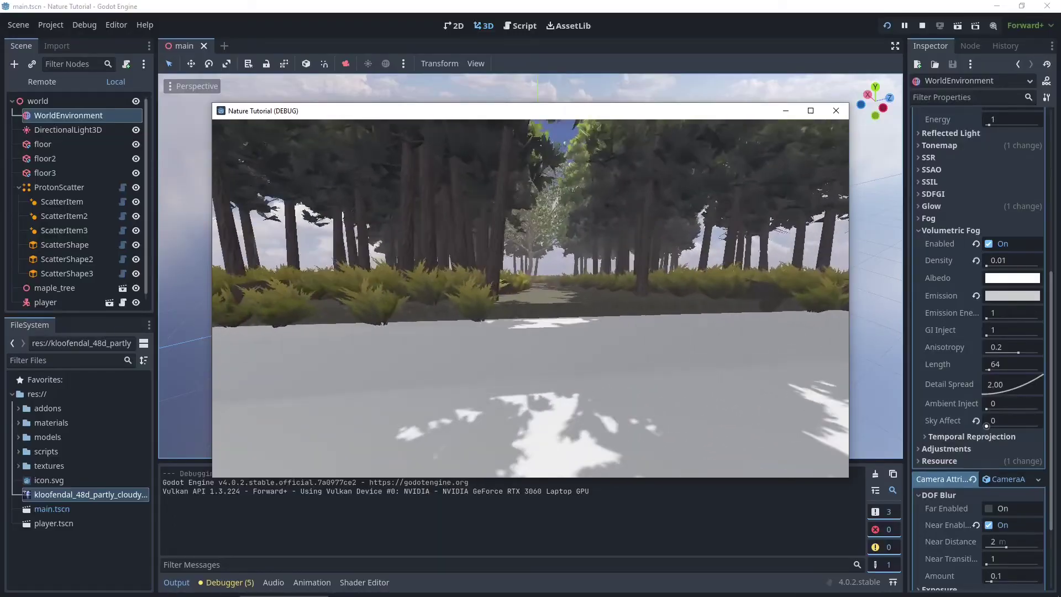
key(w)
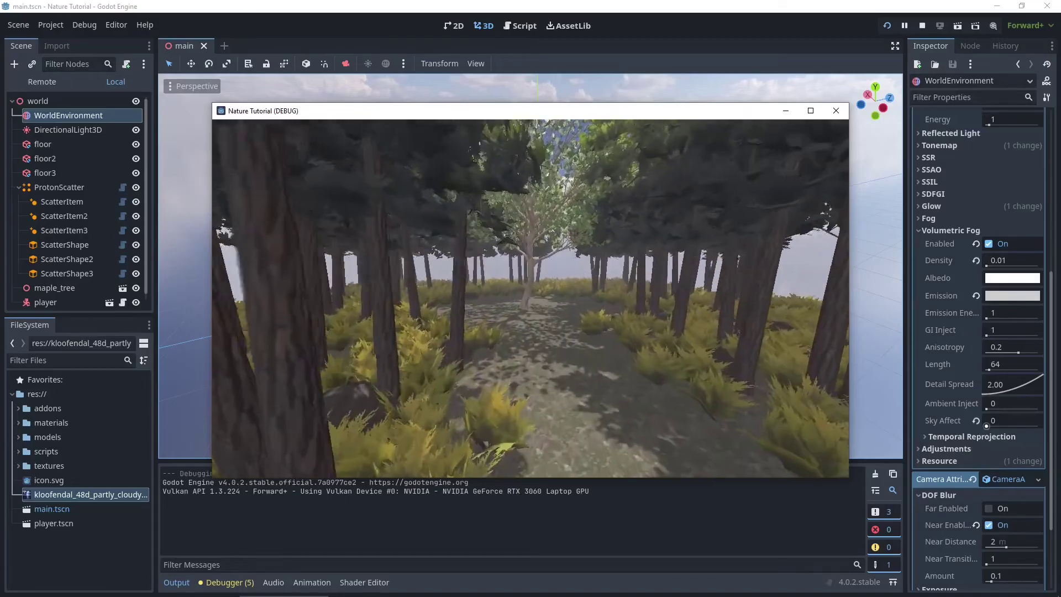
key(w)
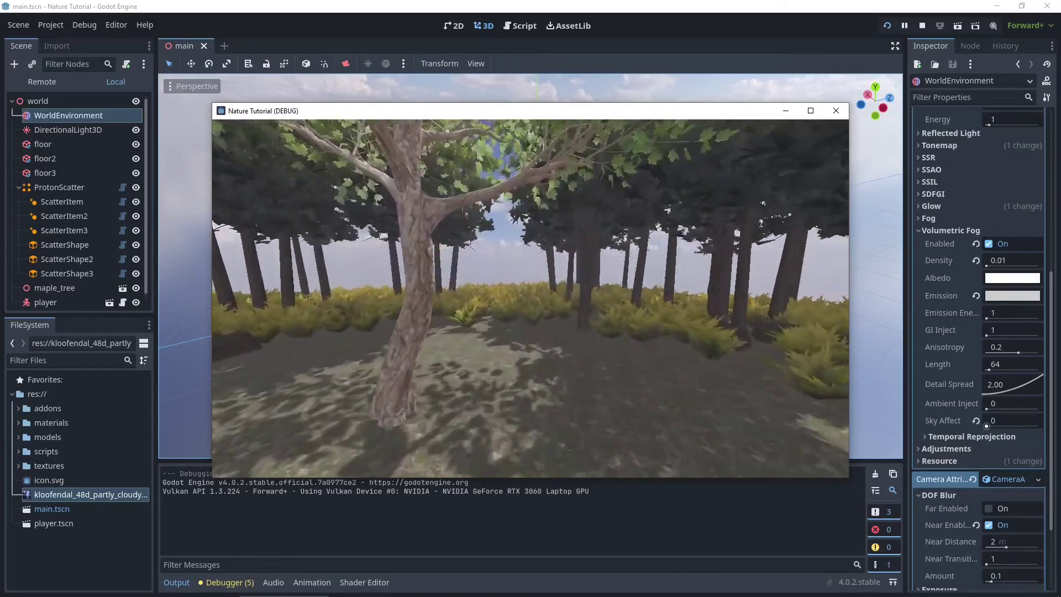
key(w)
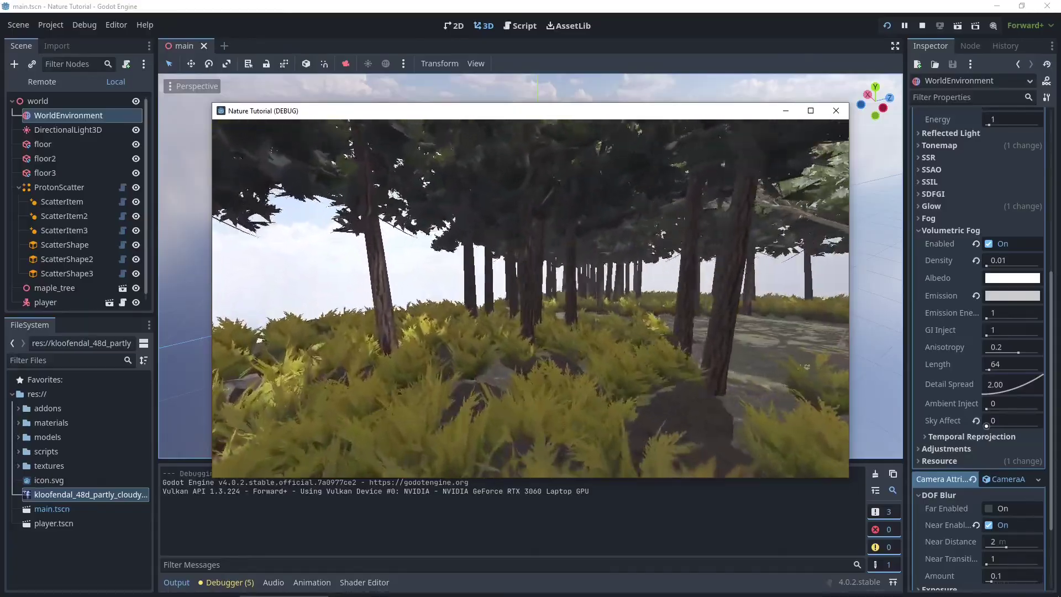
key(w)
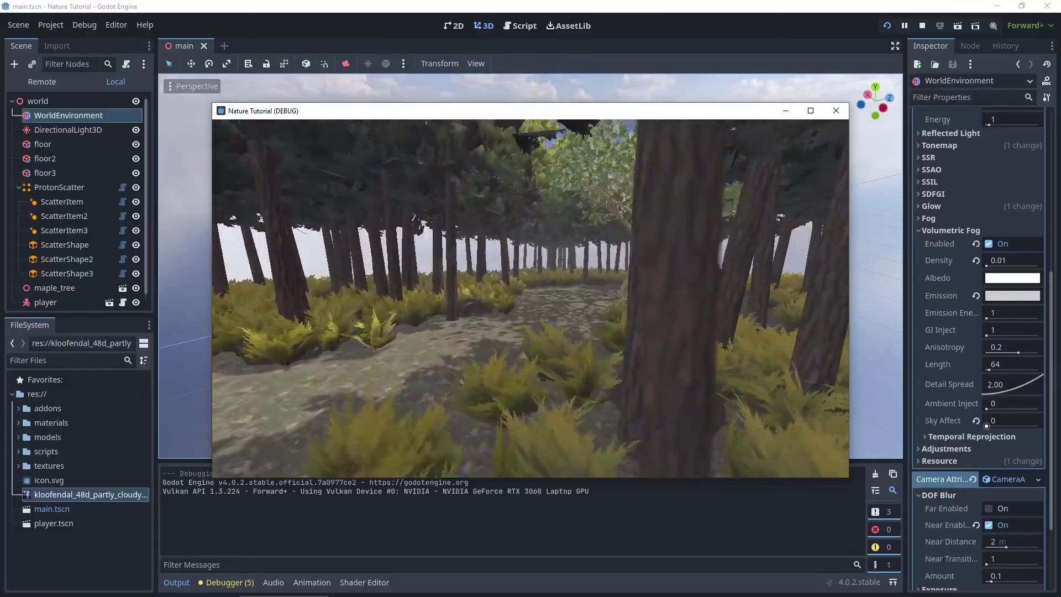